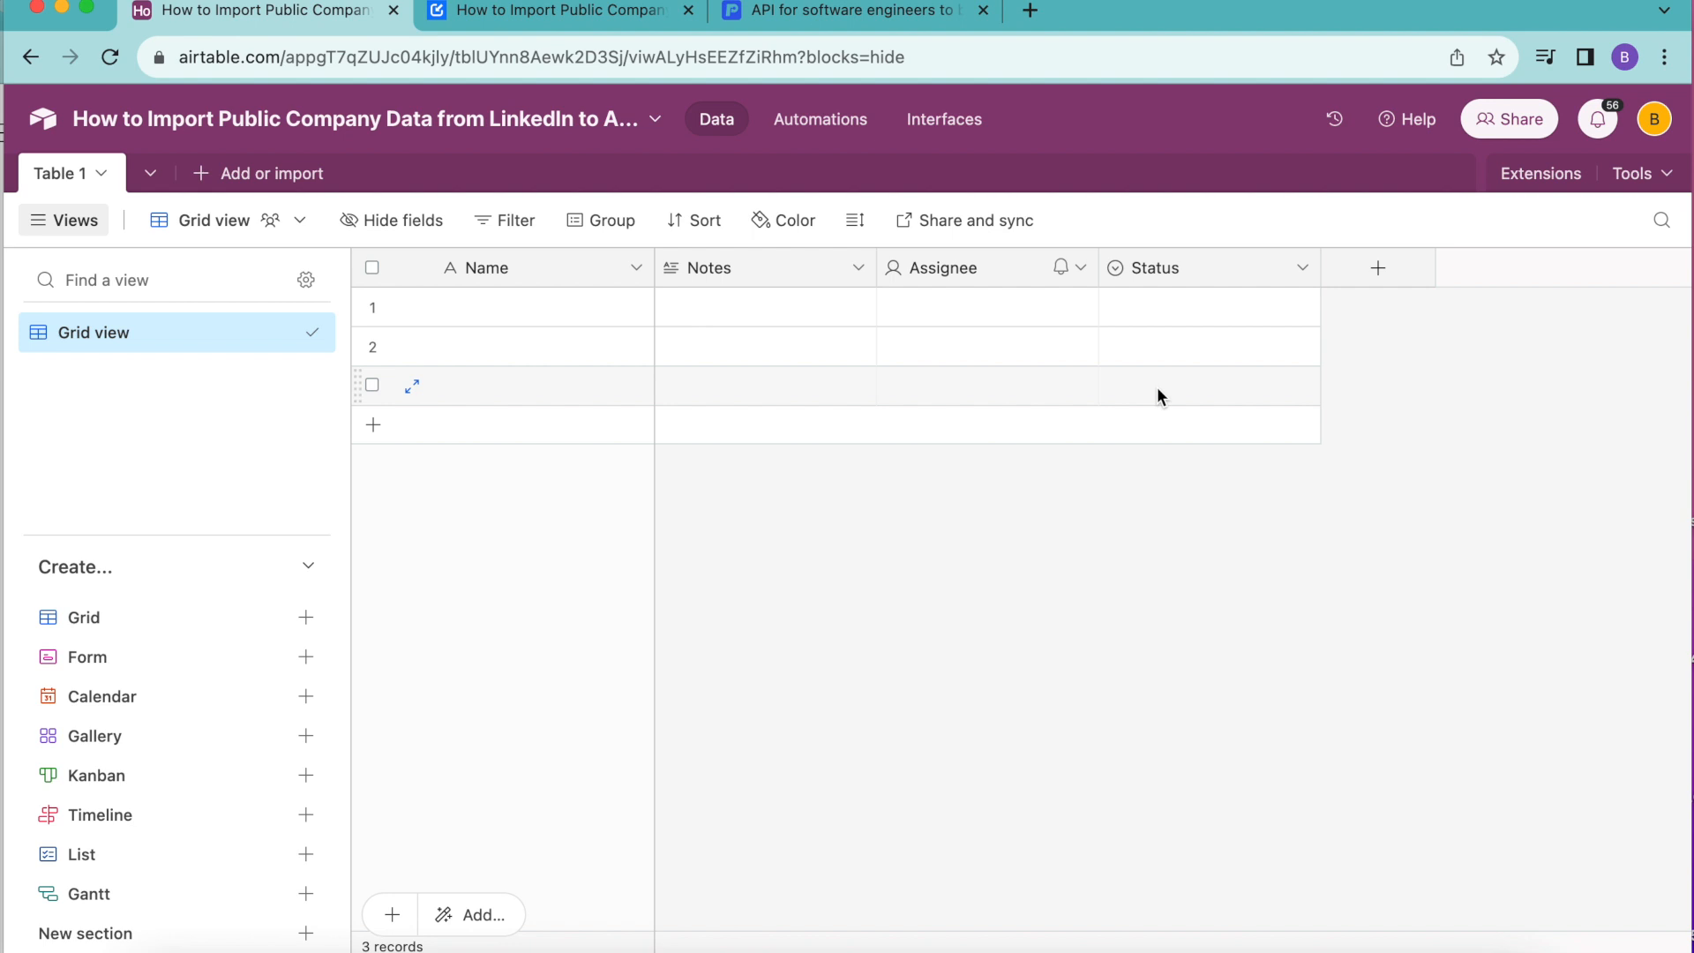
# - Look over the people and company data offered on the Proxycurl website, and return to the Airtable base
pyautogui.click(801, 14)
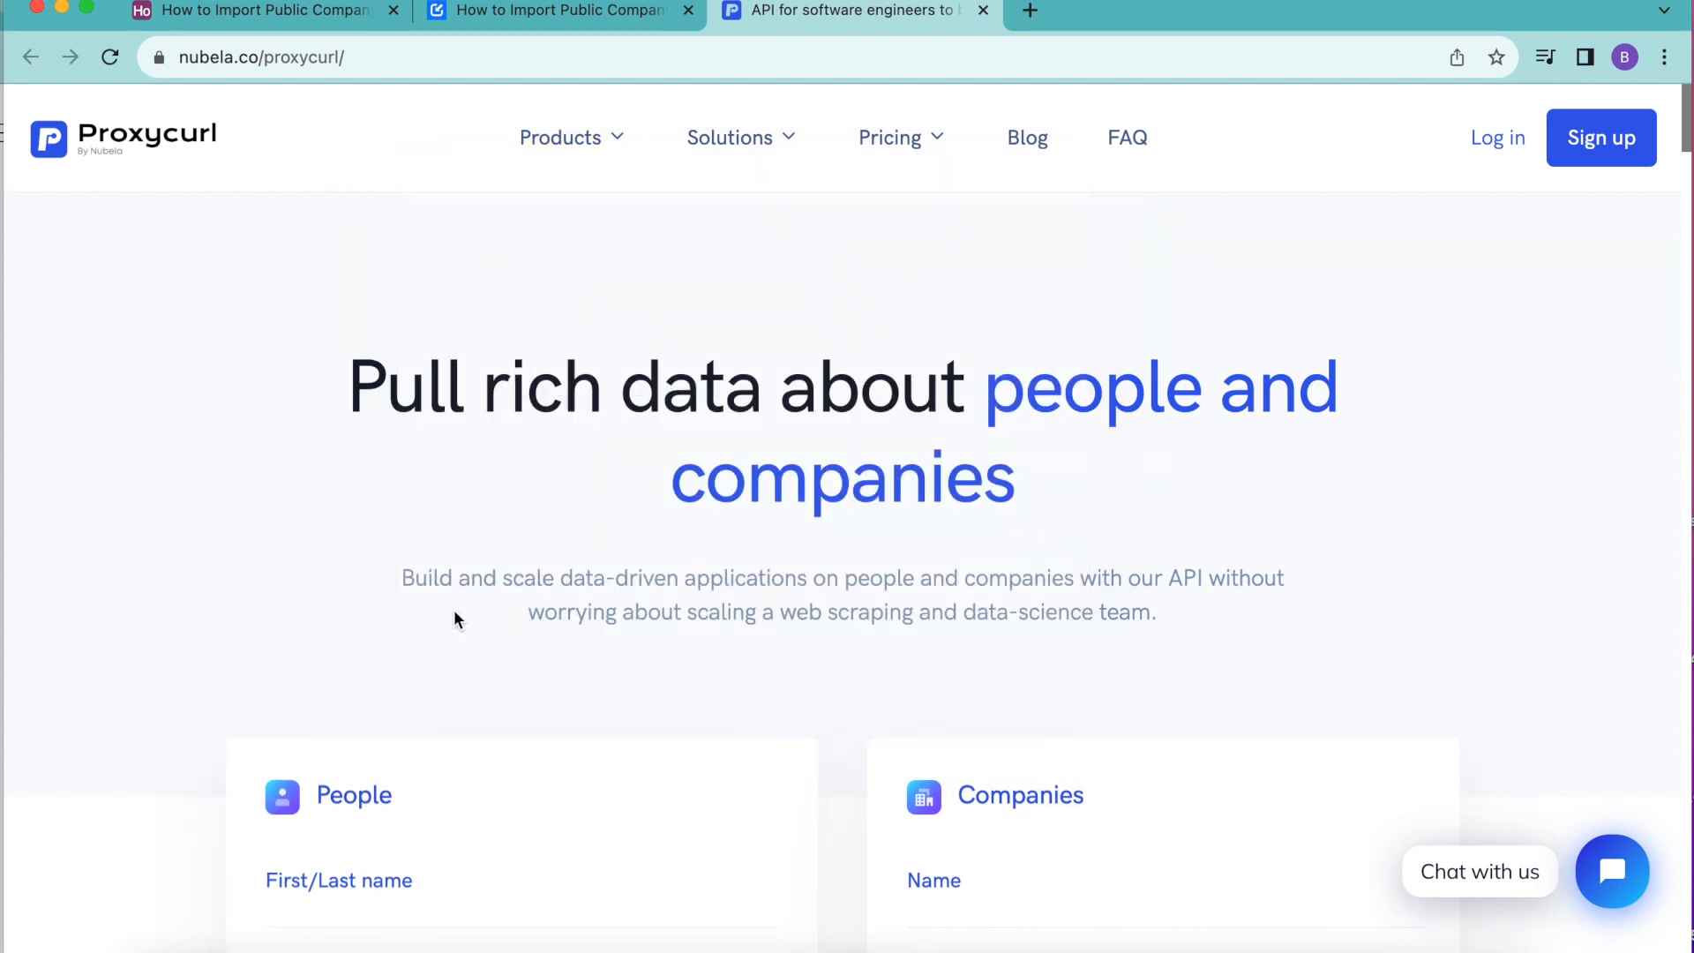
pyautogui.scroll(-5, 1165, 767)
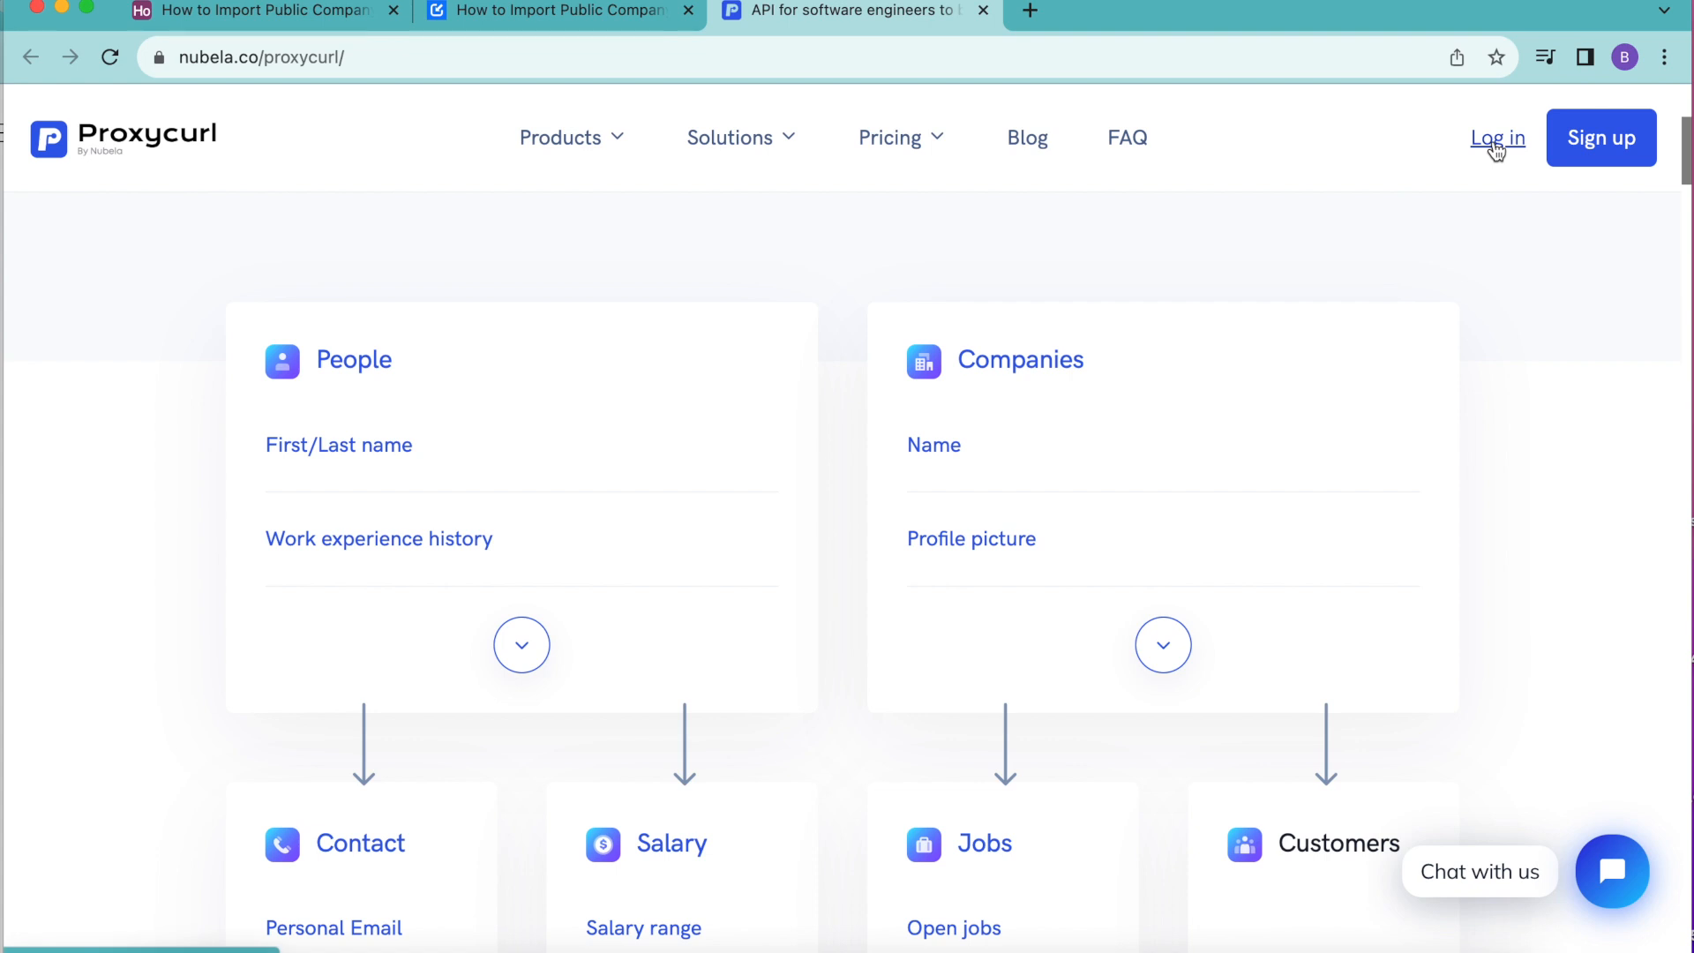
pyautogui.click(265, 12)
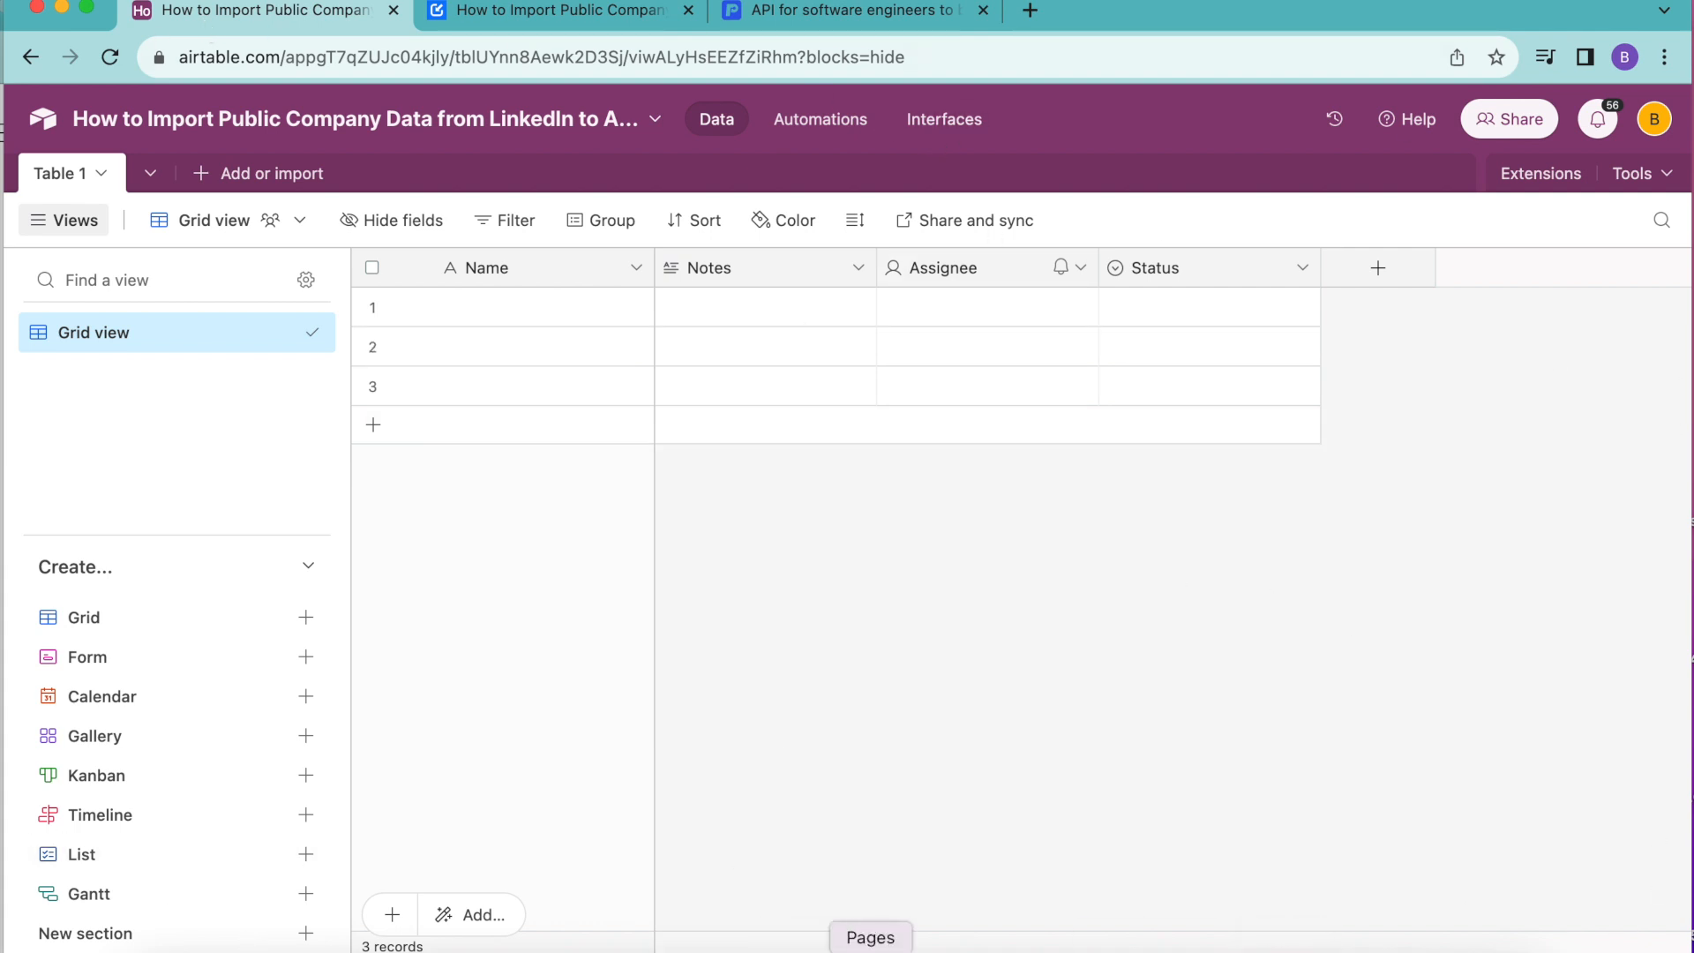
# - Rename the base's first table as Companies and save the change
pyautogui.click(69, 183)
pyautogui.click(69, 182)
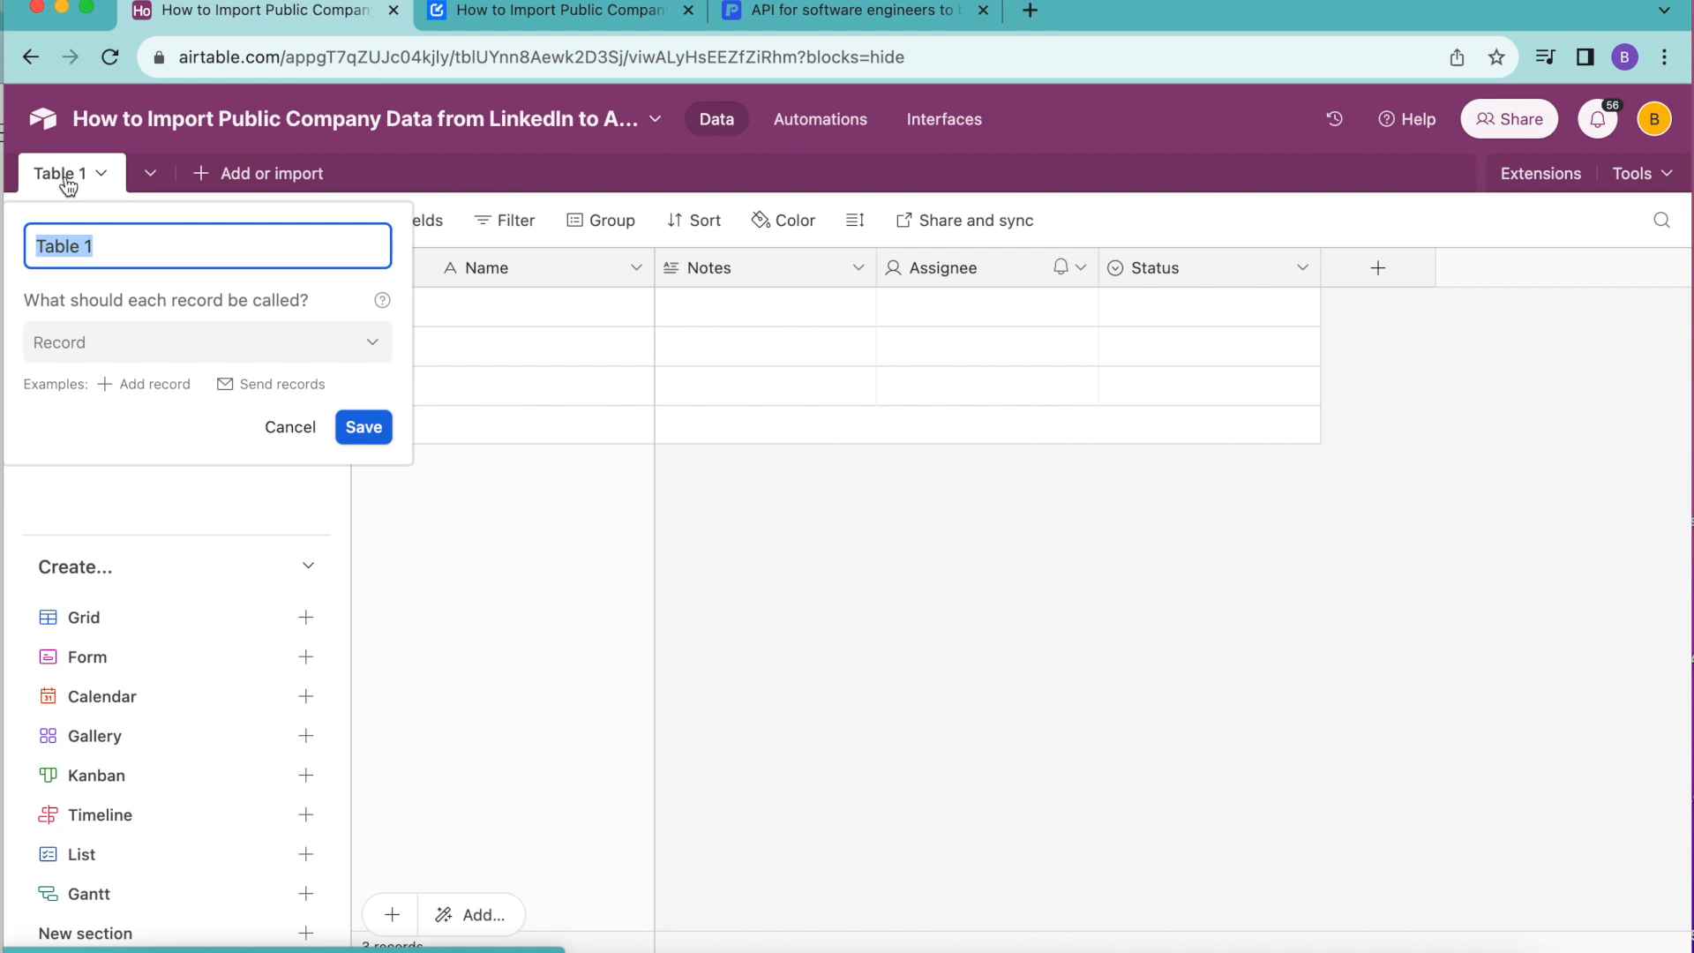
pyautogui.write('Companies')
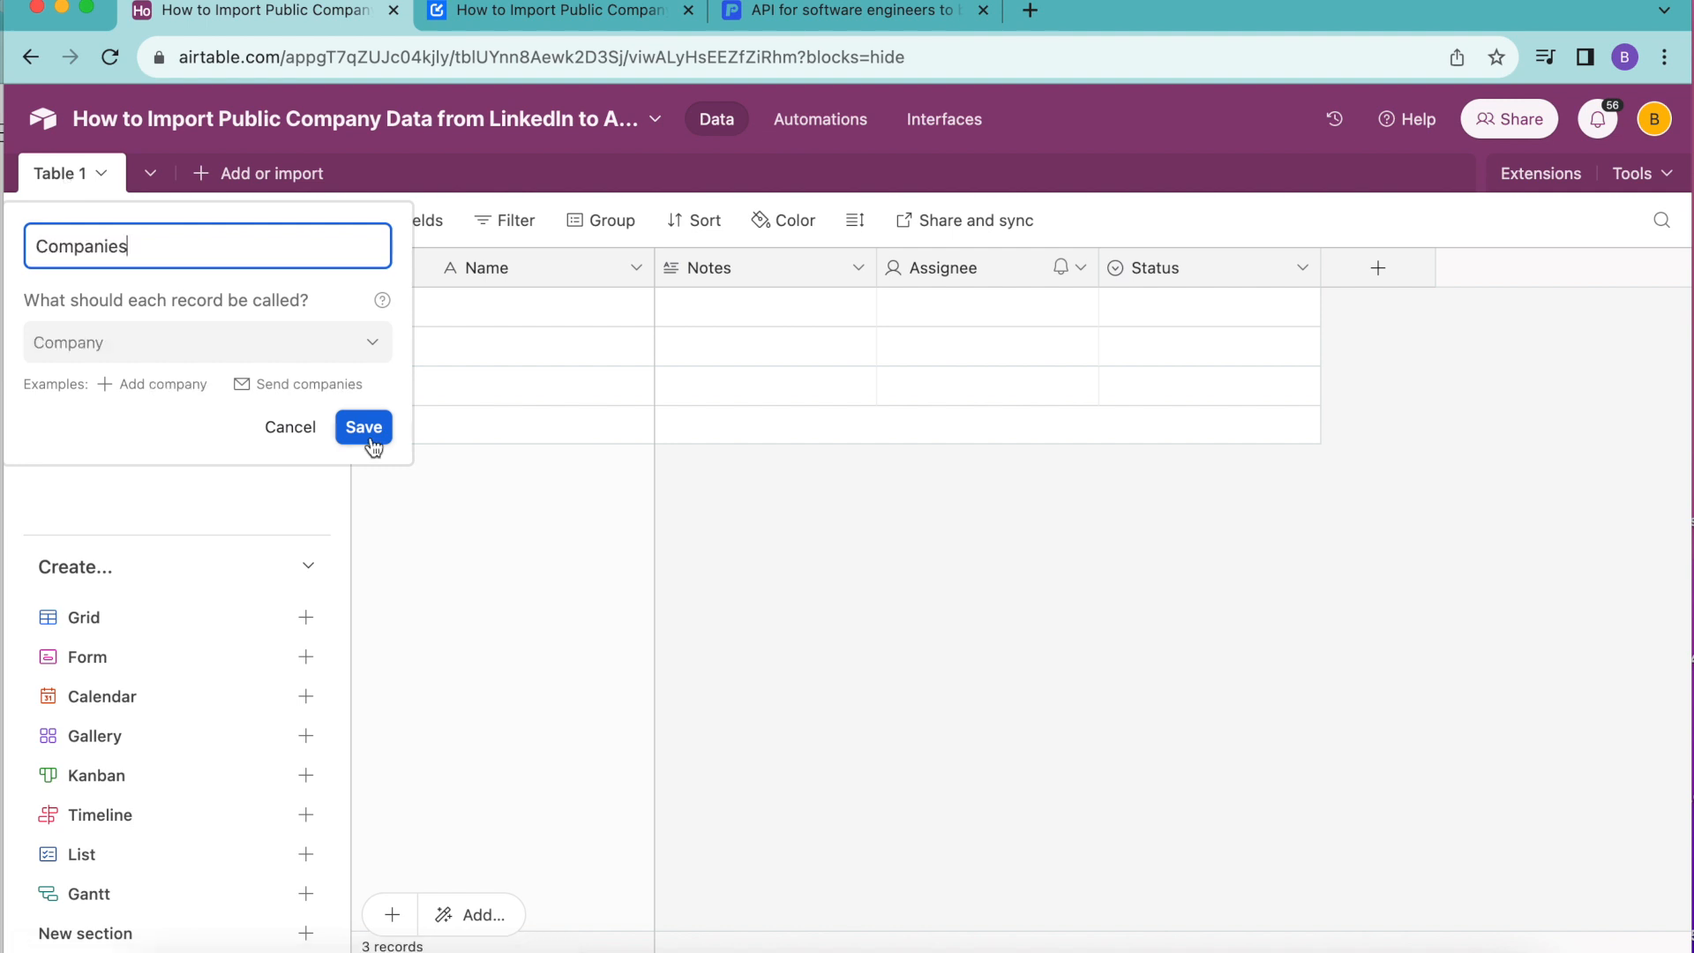
pyautogui.click(363, 428)
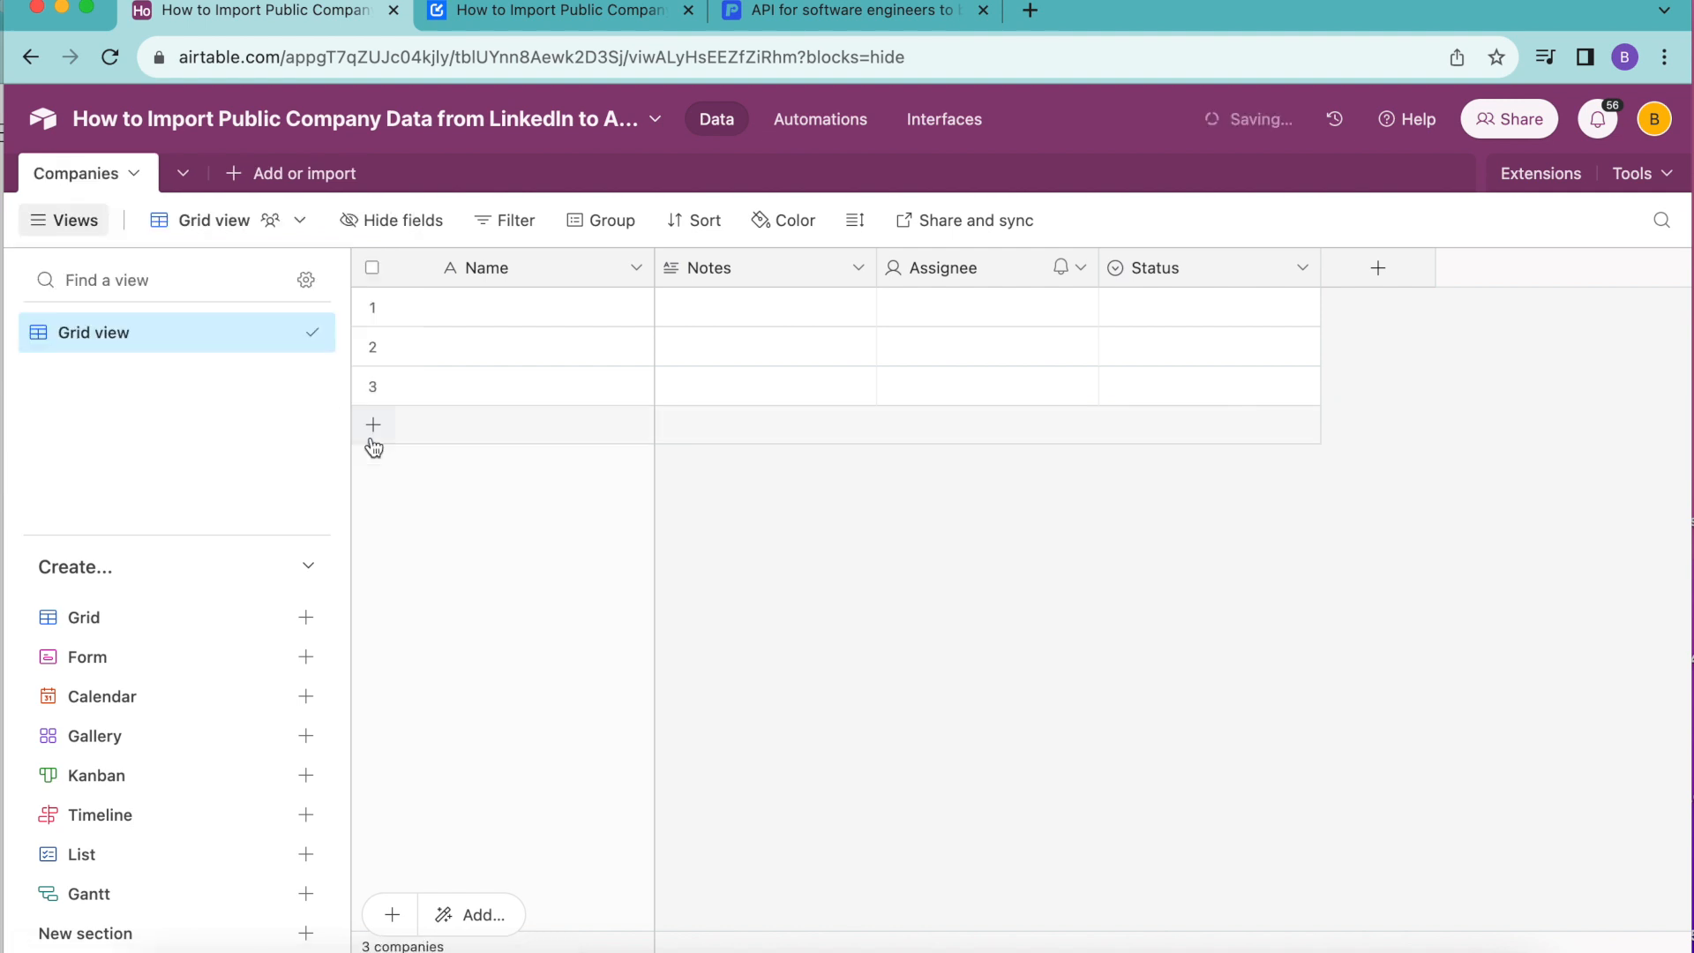
# - Rename the Notes field as LinkedIn URL and change its field type to URL
pyautogui.doubleClick(778, 267)
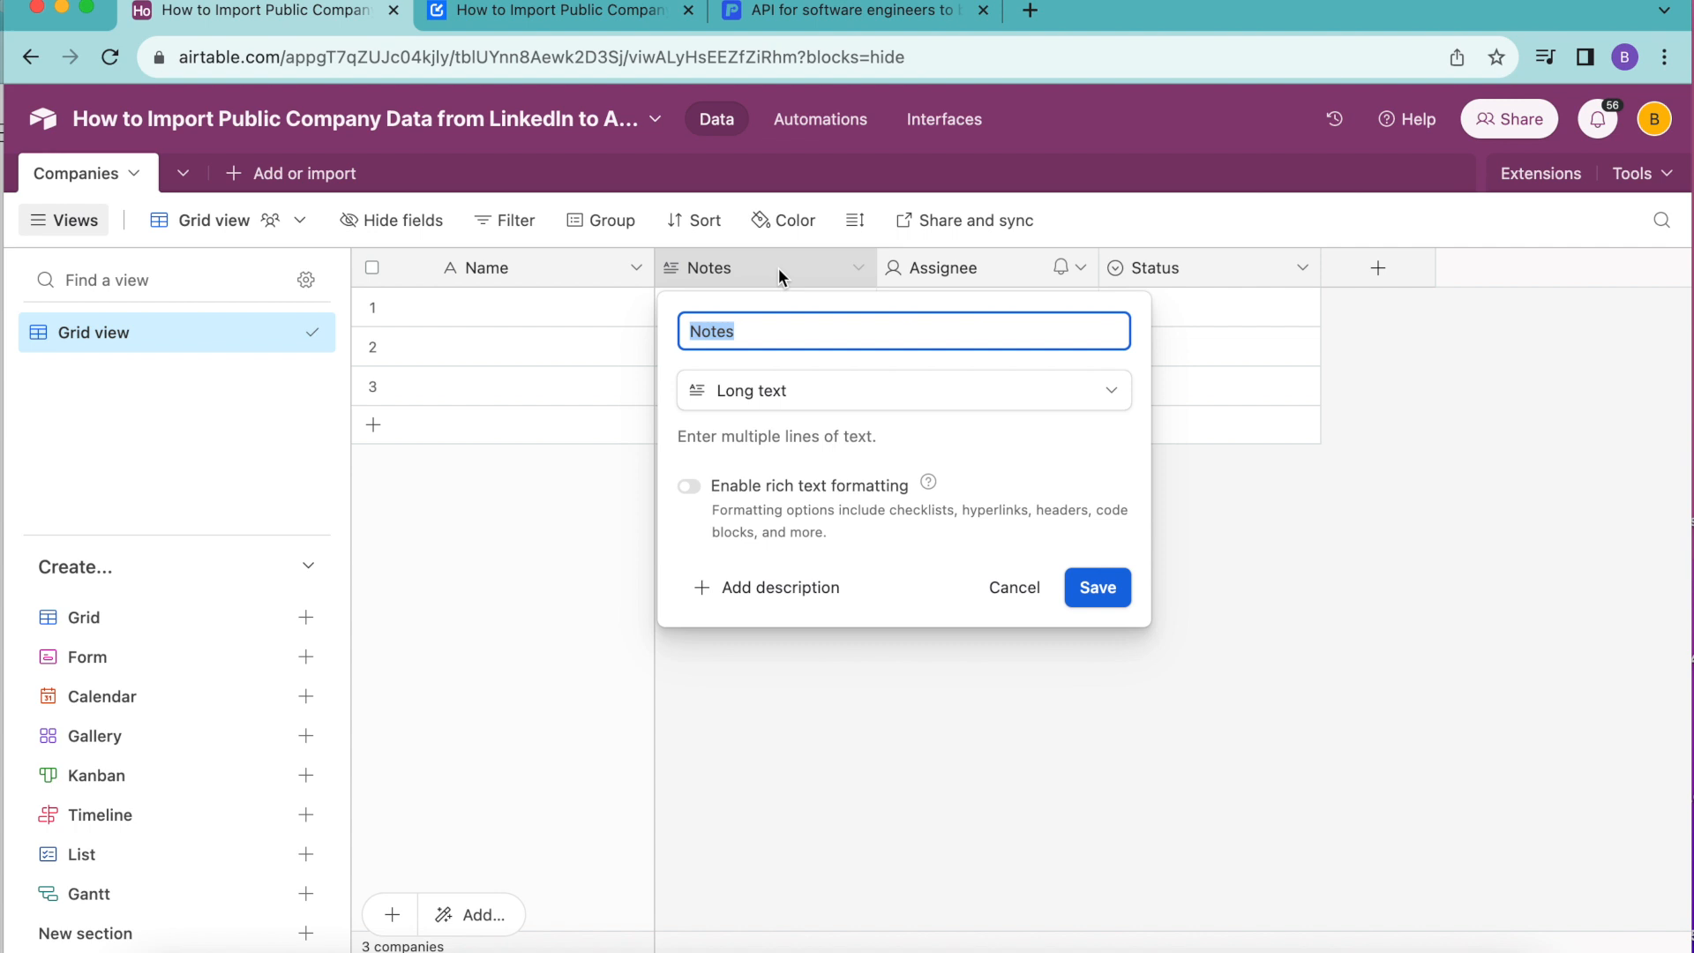
pyautogui.write('LinkedIn URL')
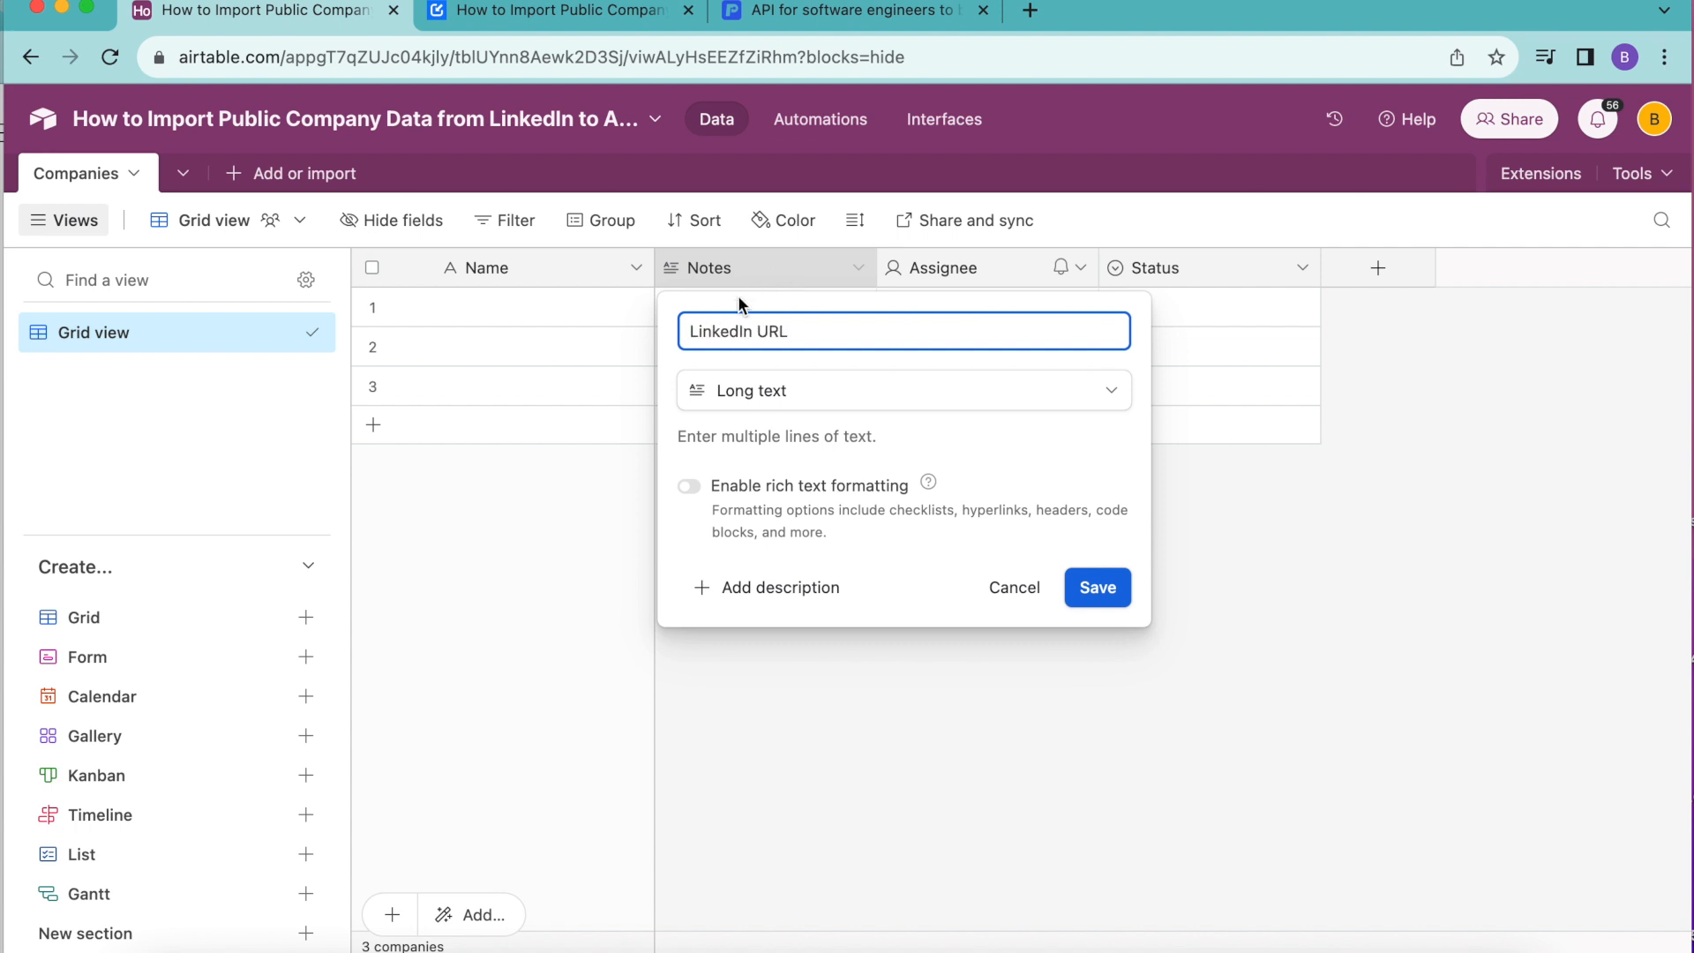
pyautogui.click(753, 411)
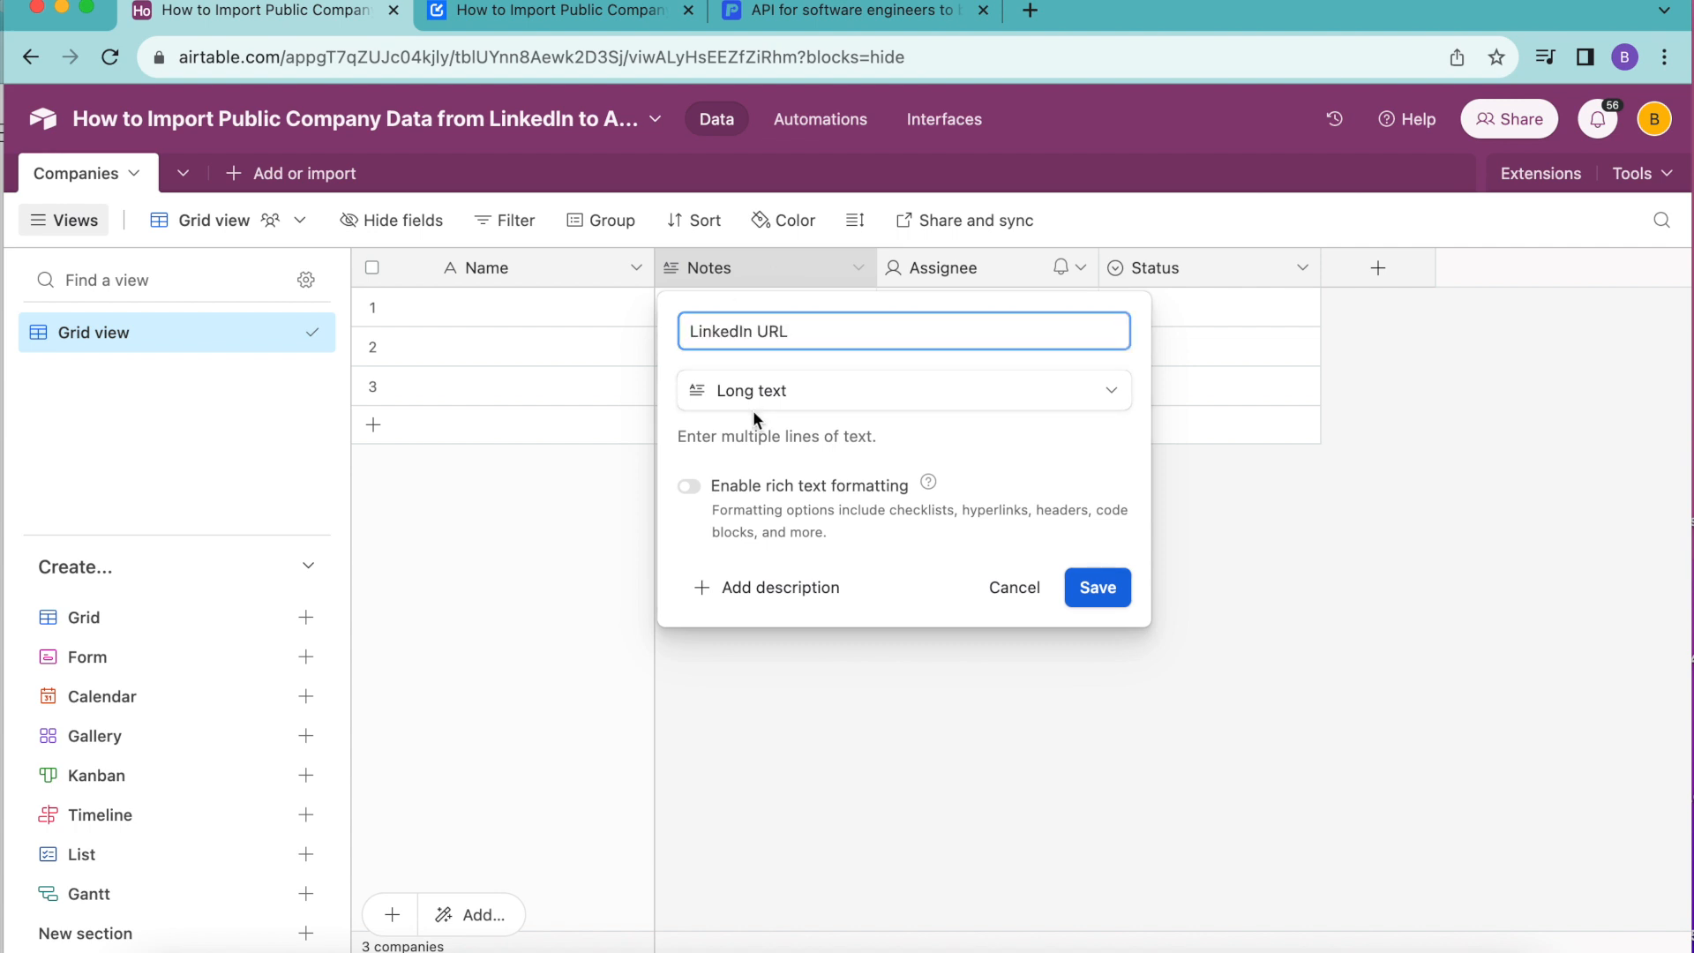
pyautogui.click(754, 410)
pyautogui.scroll(-5, 761, 524)
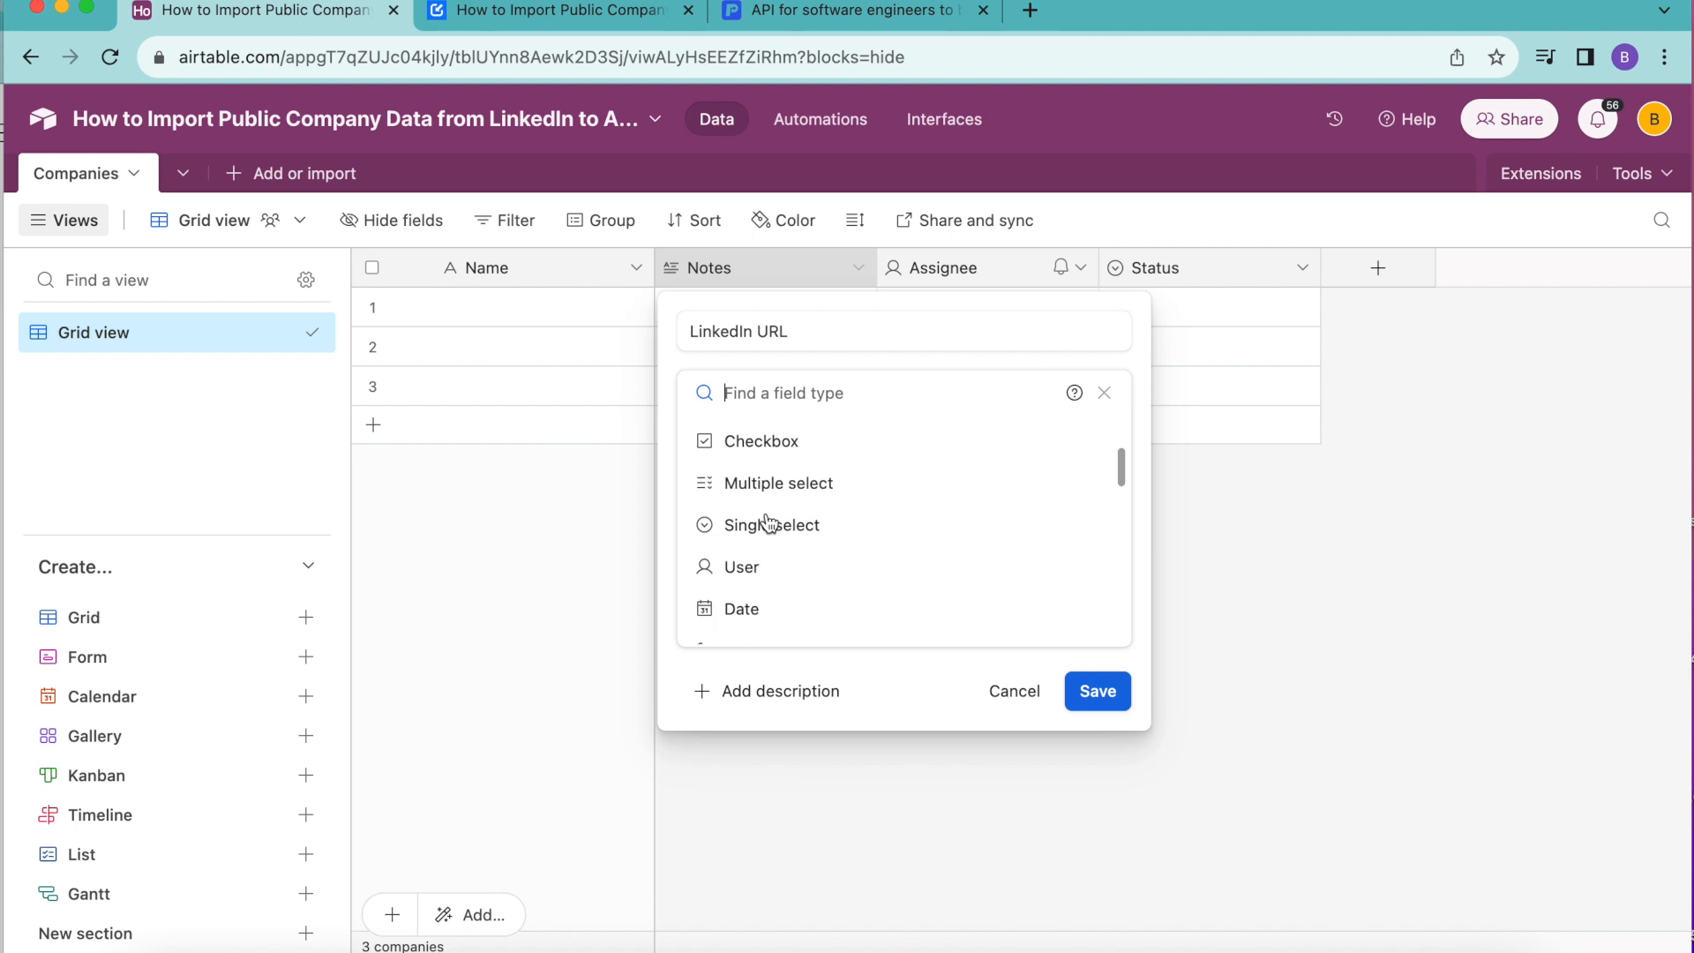
pyautogui.scroll(-5, 769, 523)
pyautogui.scroll(3, 769, 525)
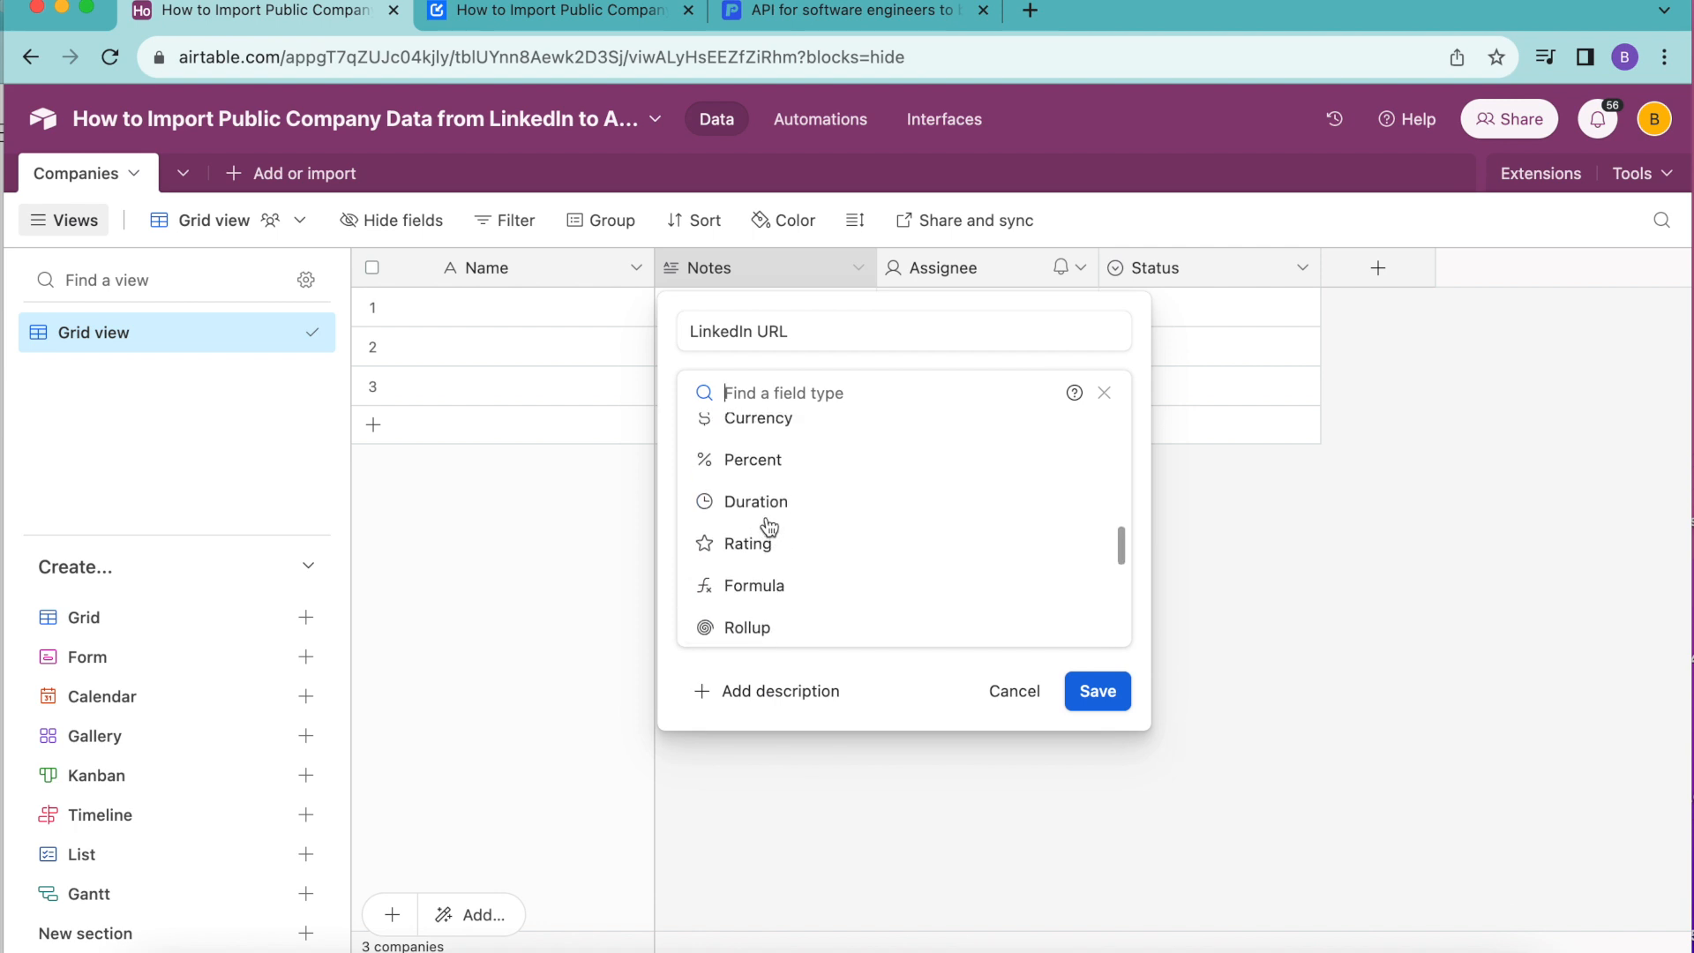
pyautogui.click(754, 460)
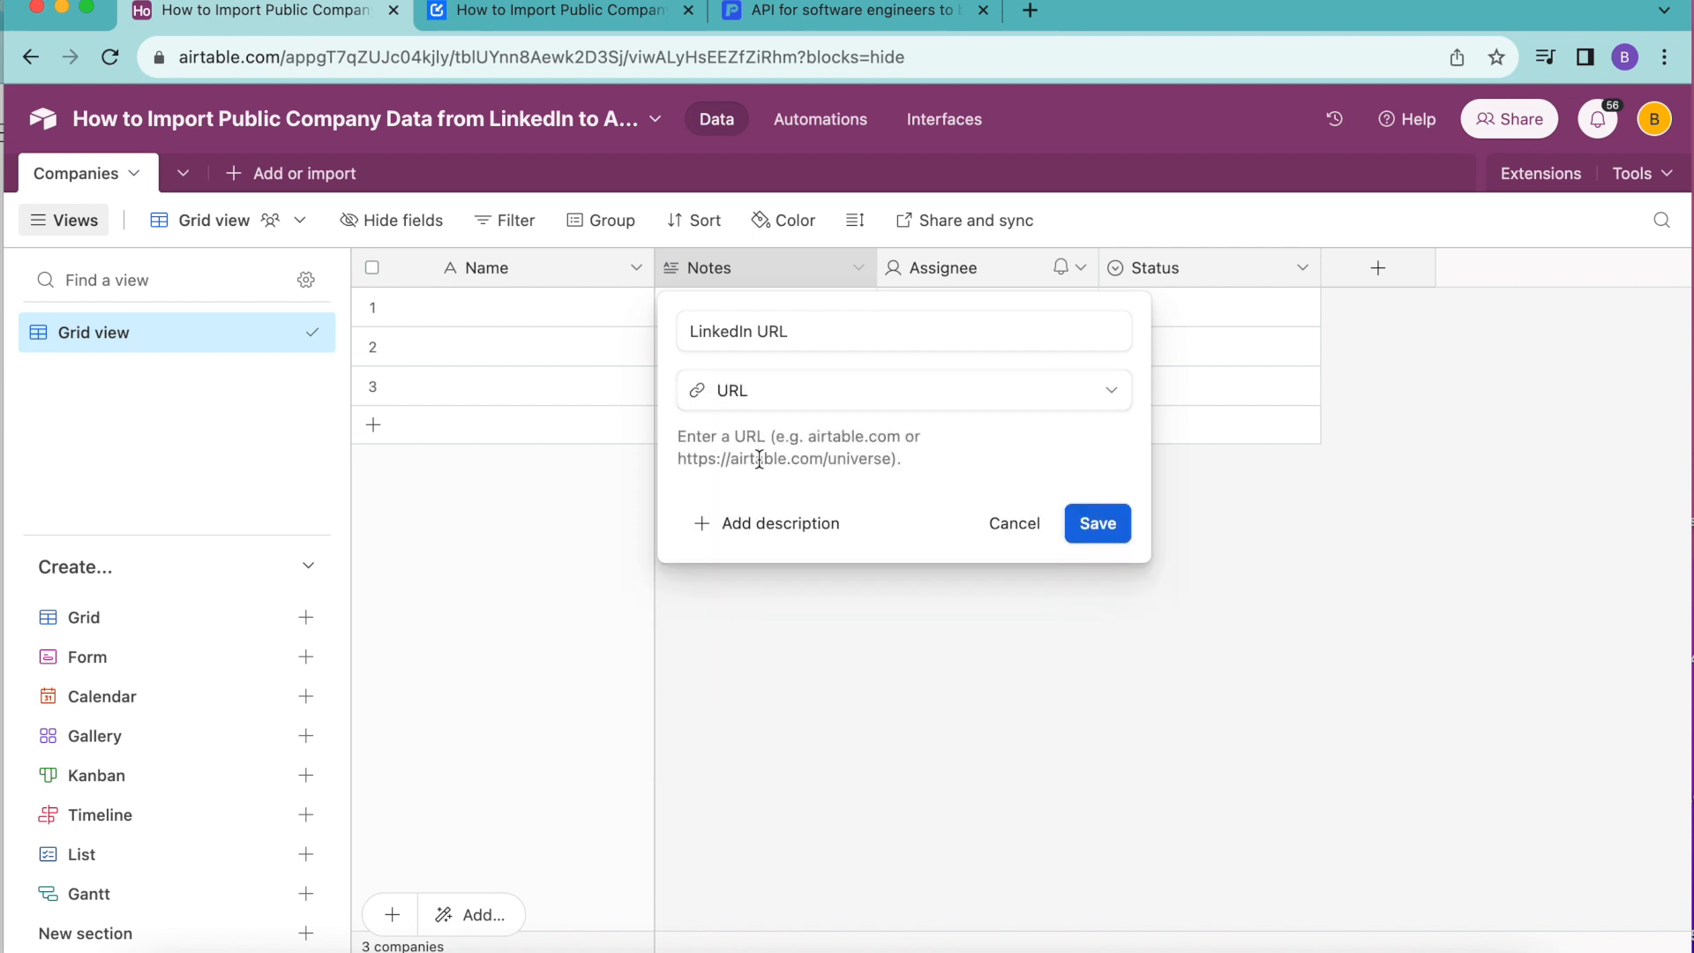
pyautogui.click(1114, 533)
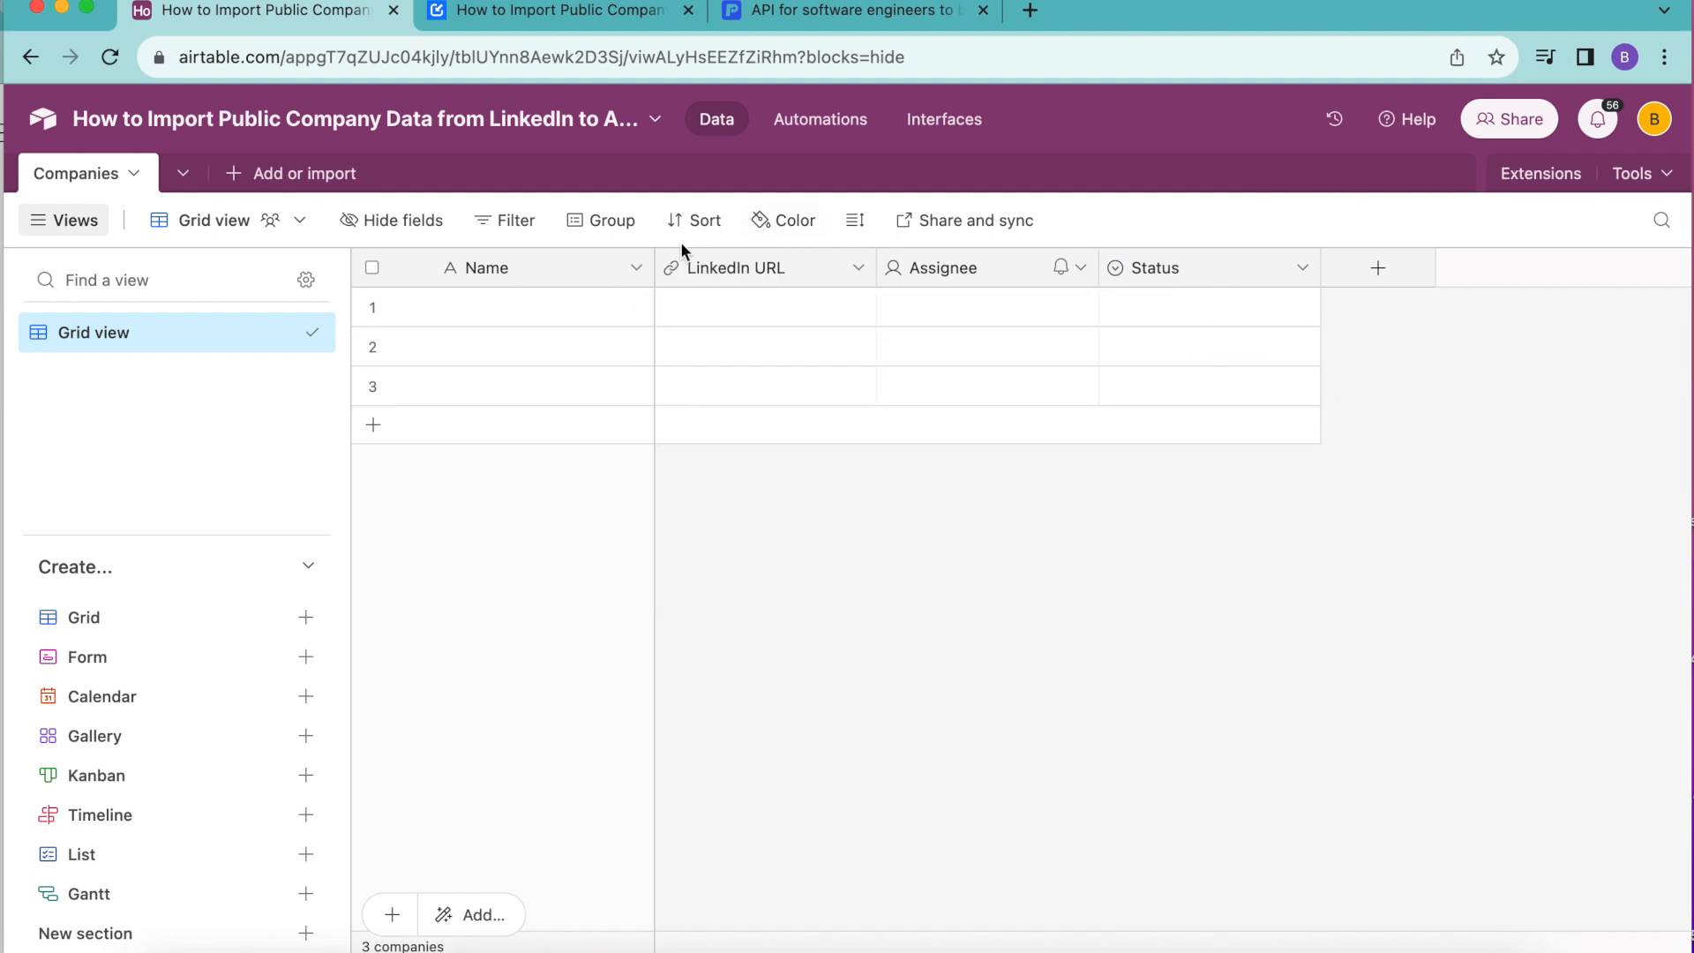
# - Paste the Deliveroo, Apple and Skyscanner LinkedIn company links into the three LinkedIn URL cells, and widen the column to fit them
pyautogui.moveTo(693, 320); pyautogui.dragTo(715, 395)
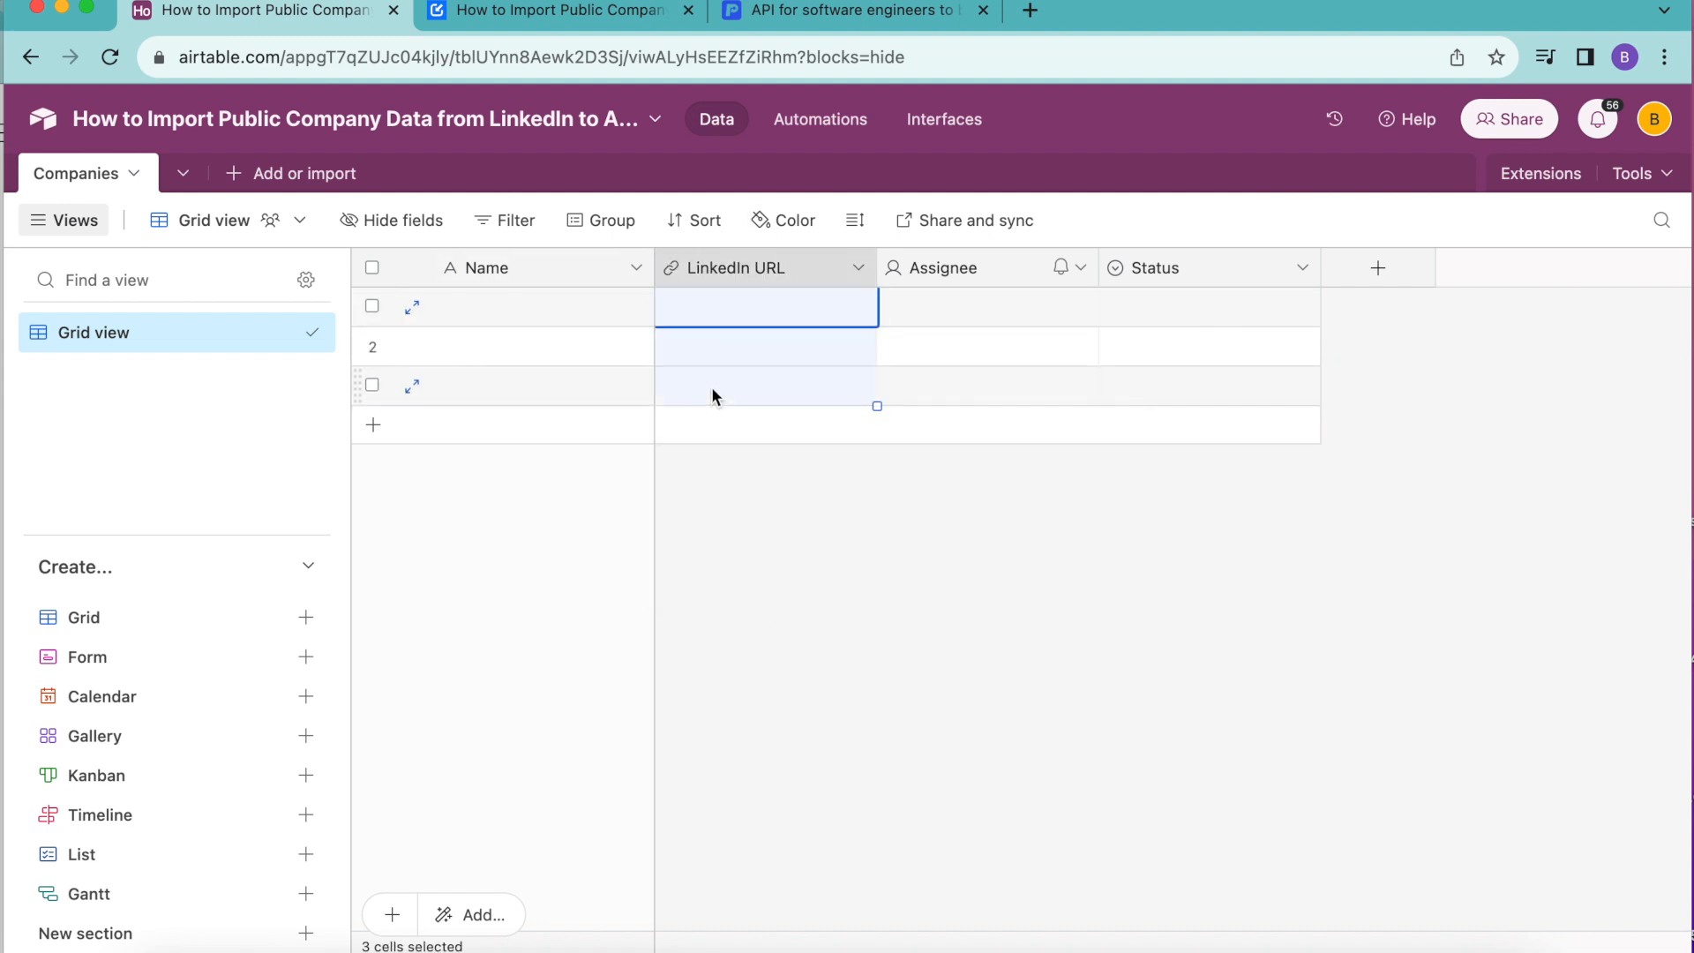
pyautogui.press('super+v')
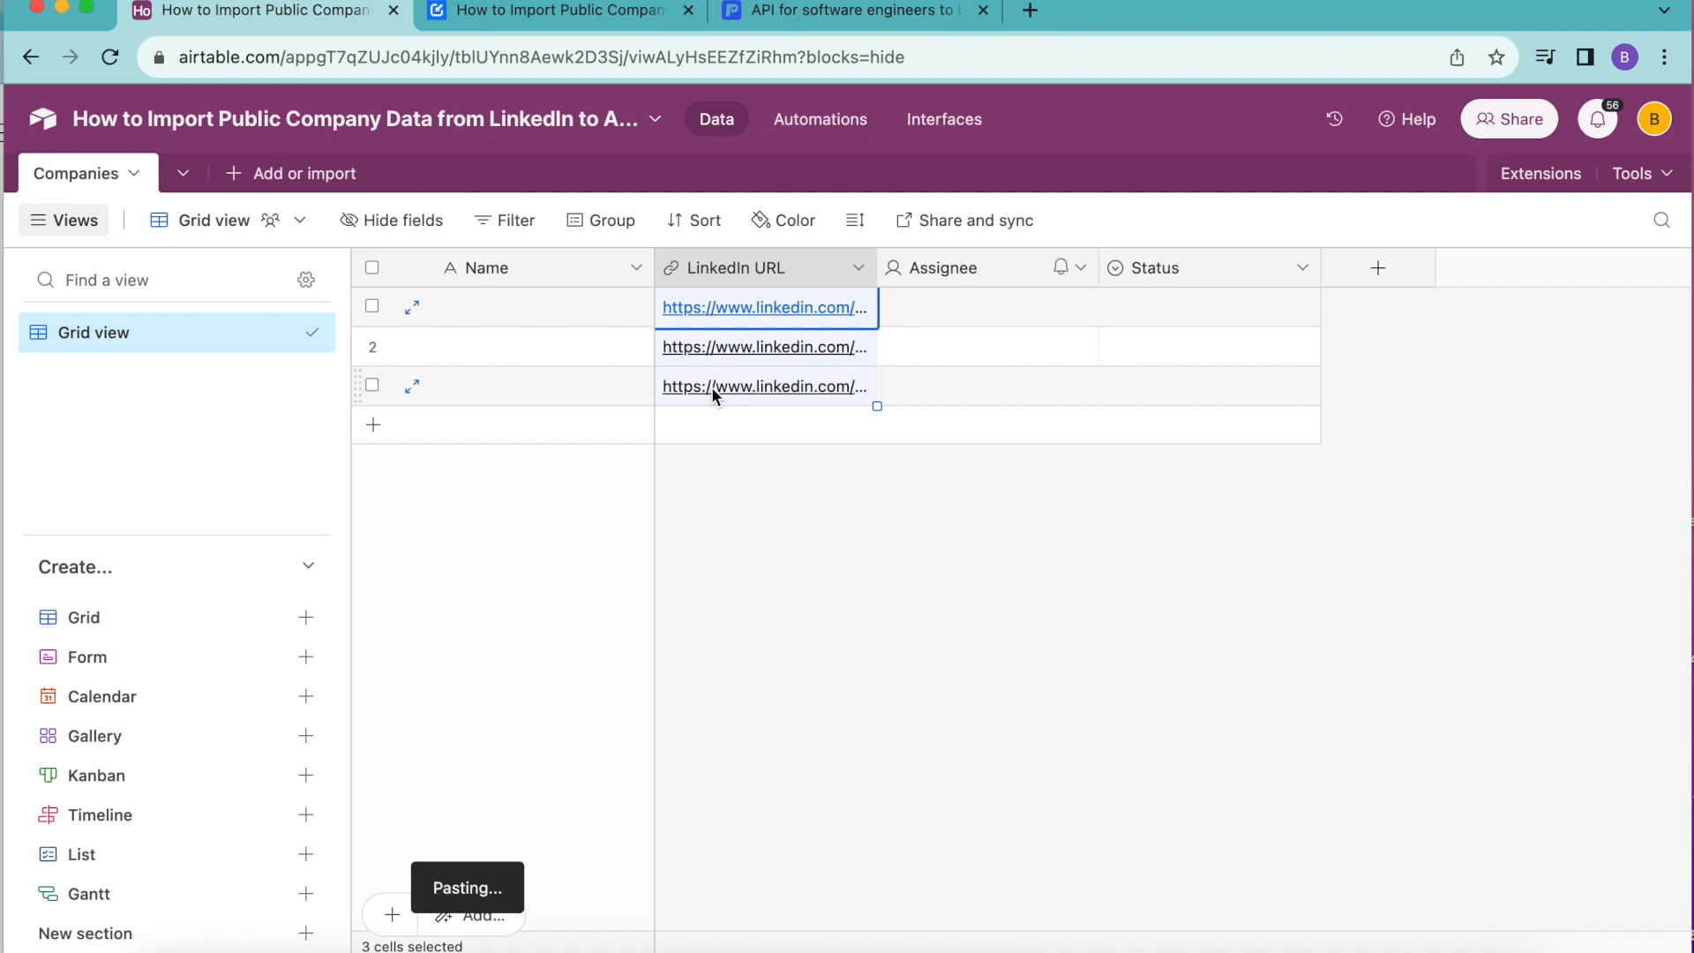
pyautogui.moveTo(876, 268); pyautogui.dragTo(1128, 270)
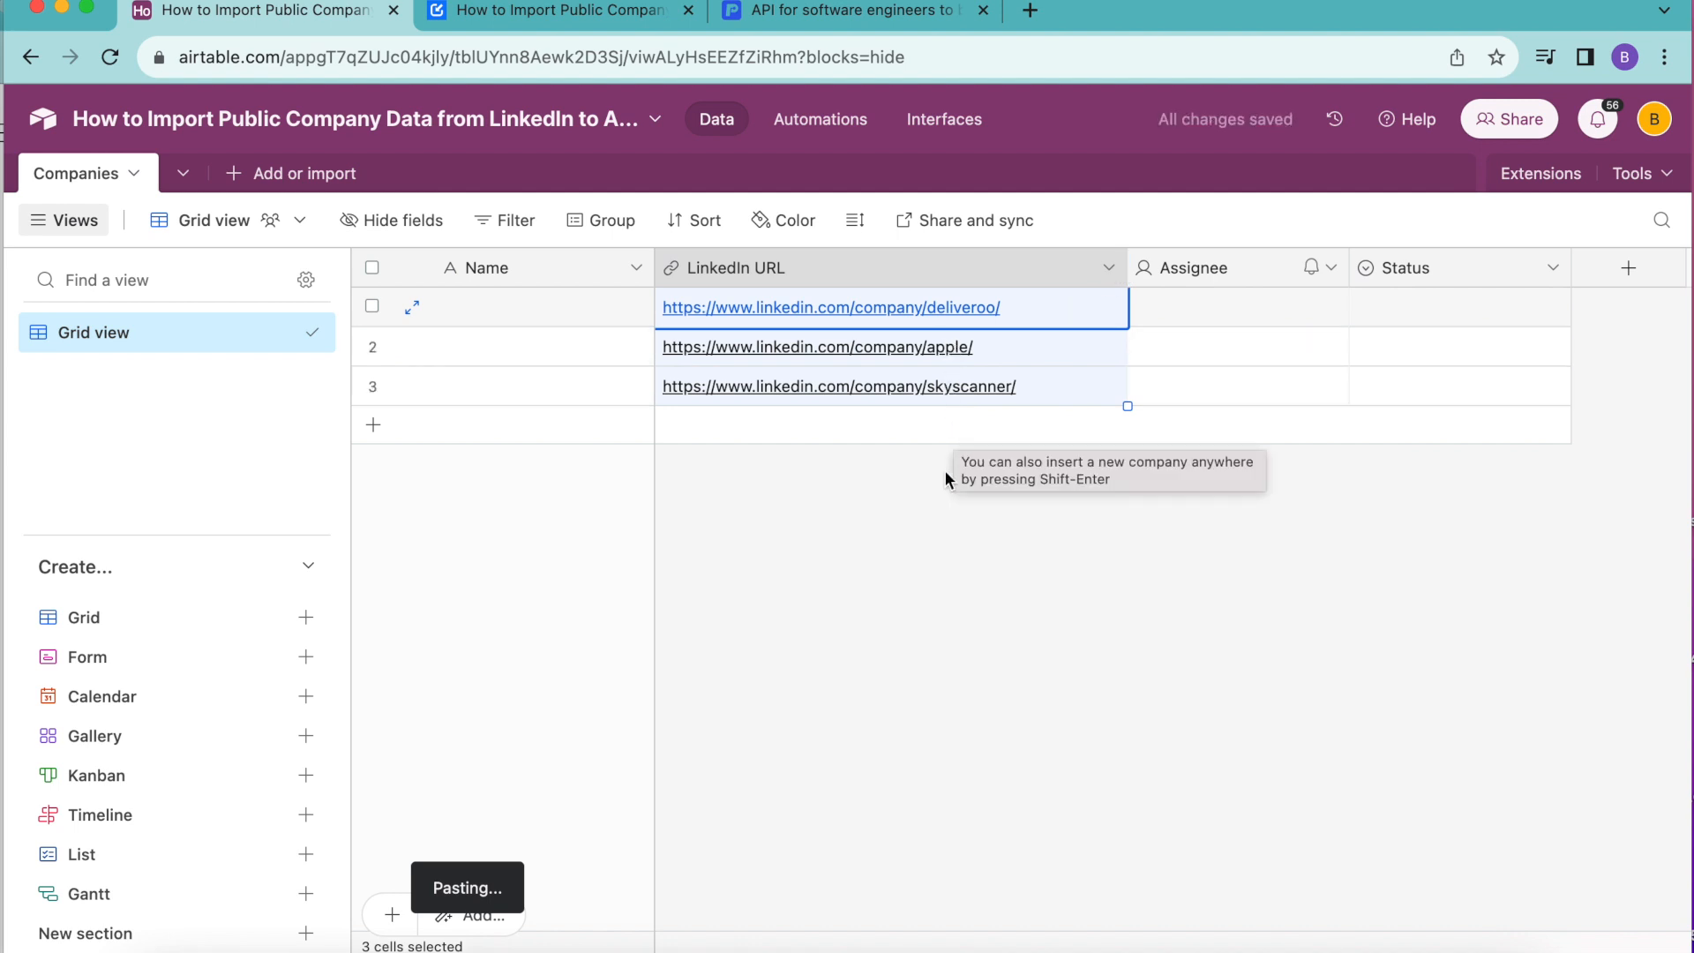
pyautogui.click(929, 520)
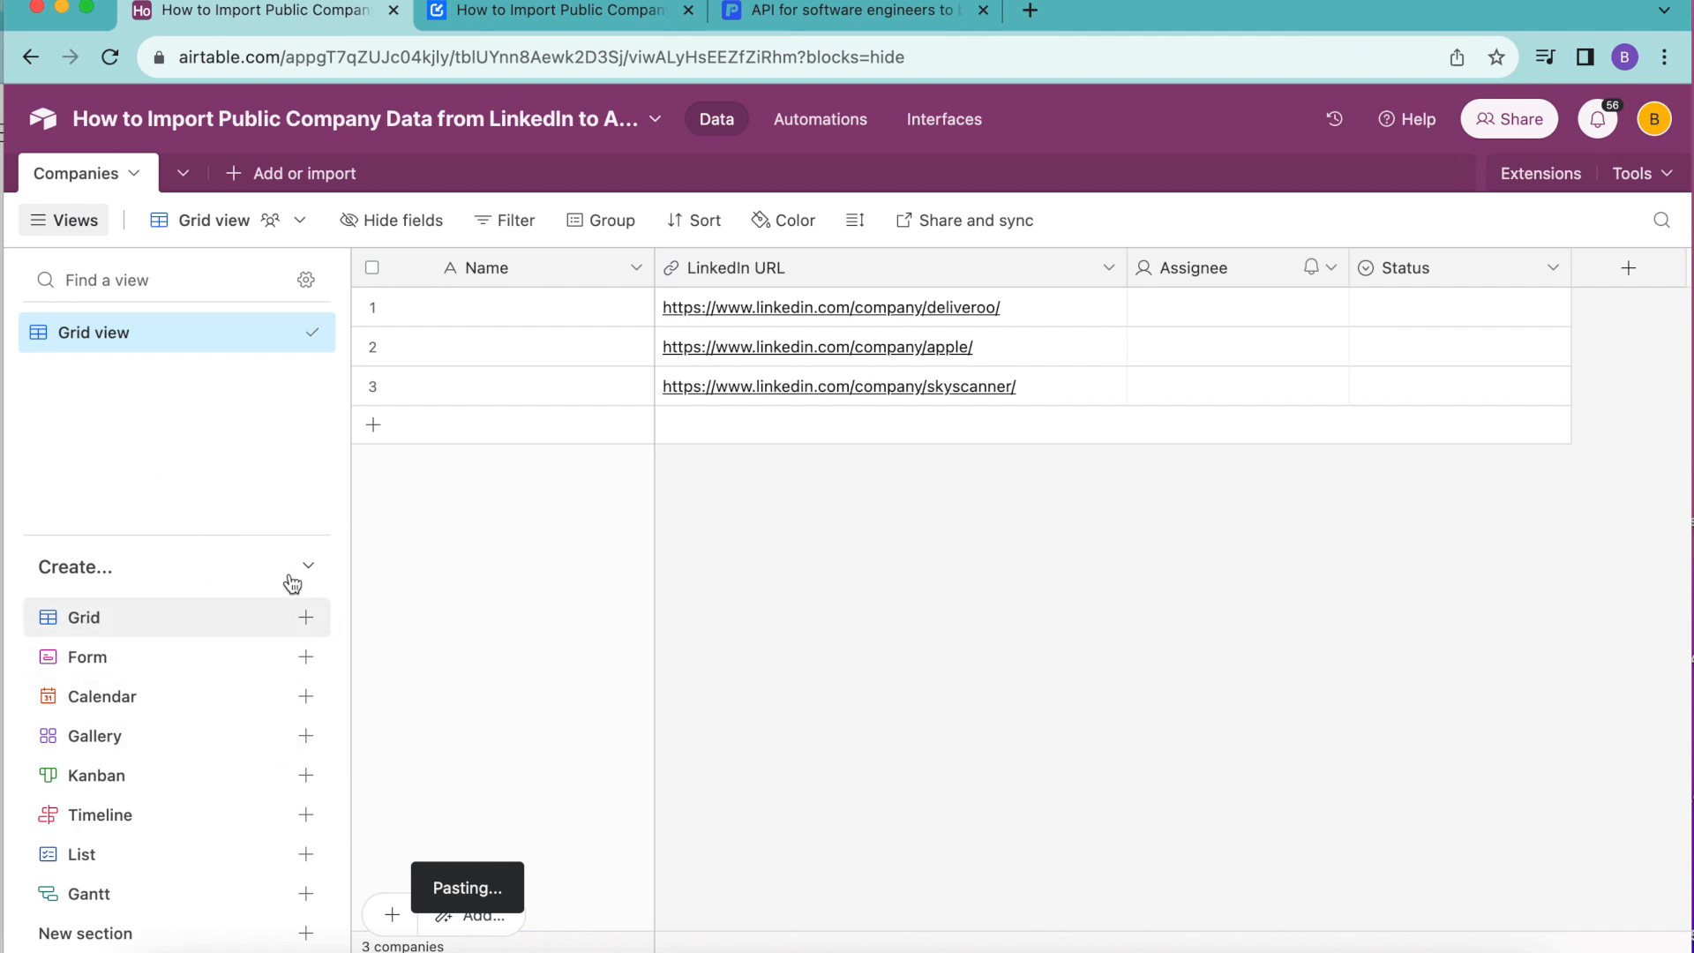
# - Create a collaborative grid view named Needs Info for the Companies table
pyautogui.moveTo(200, 636)
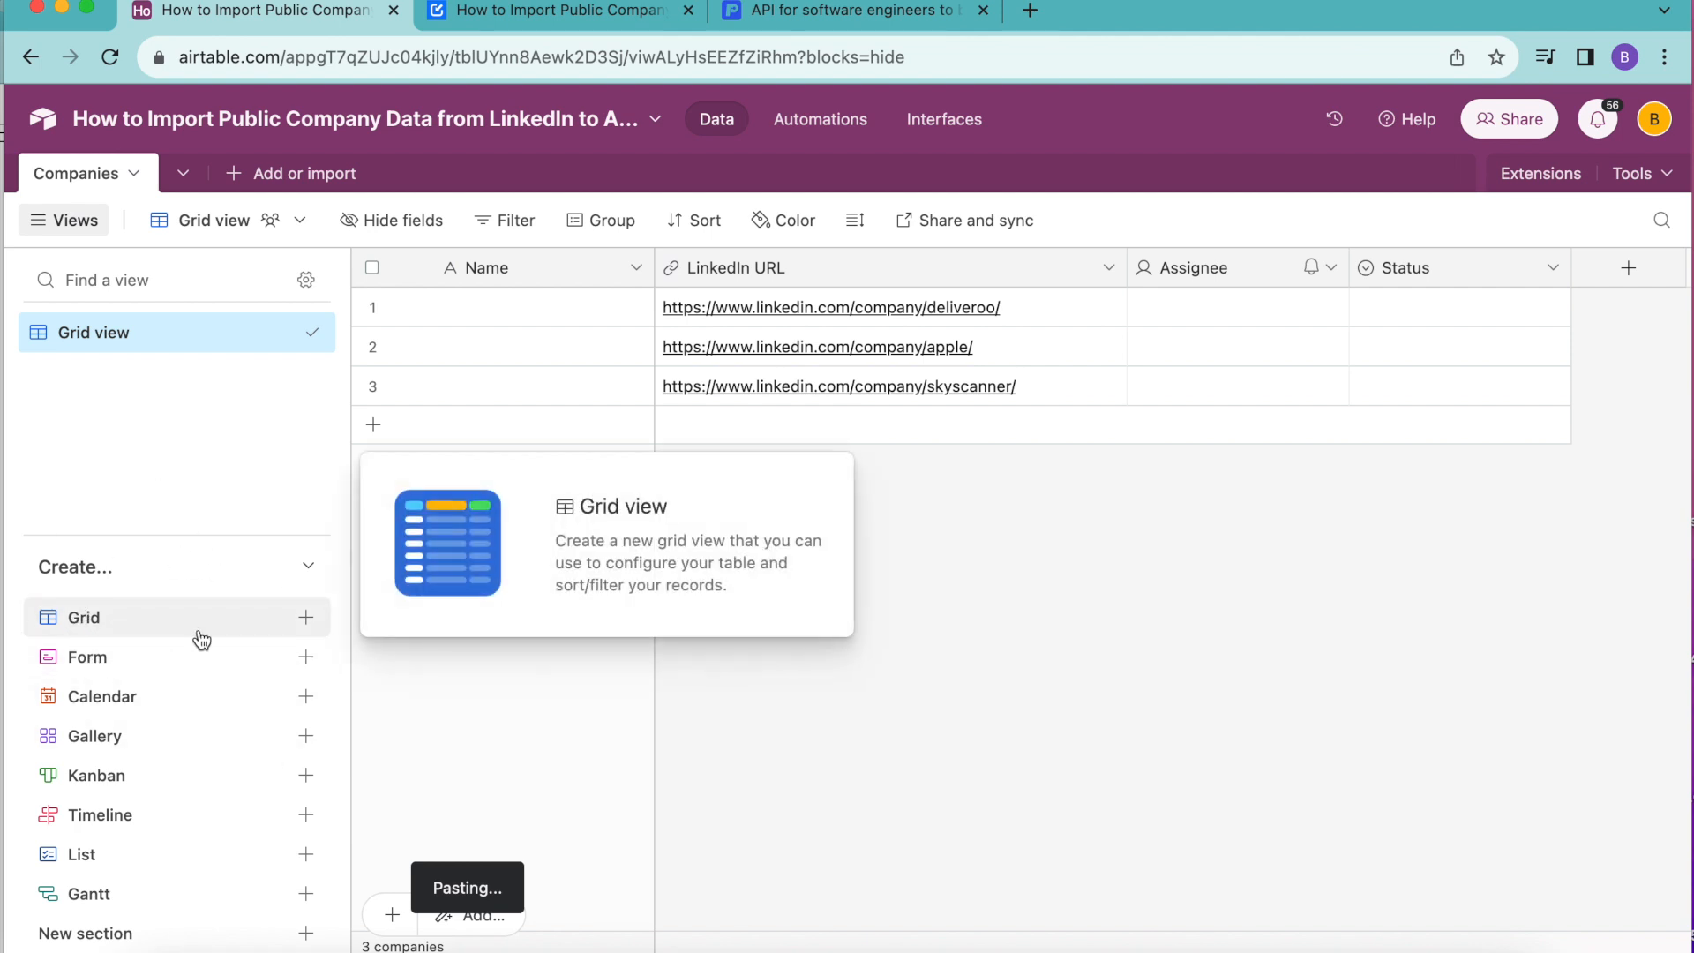
pyautogui.click(308, 619)
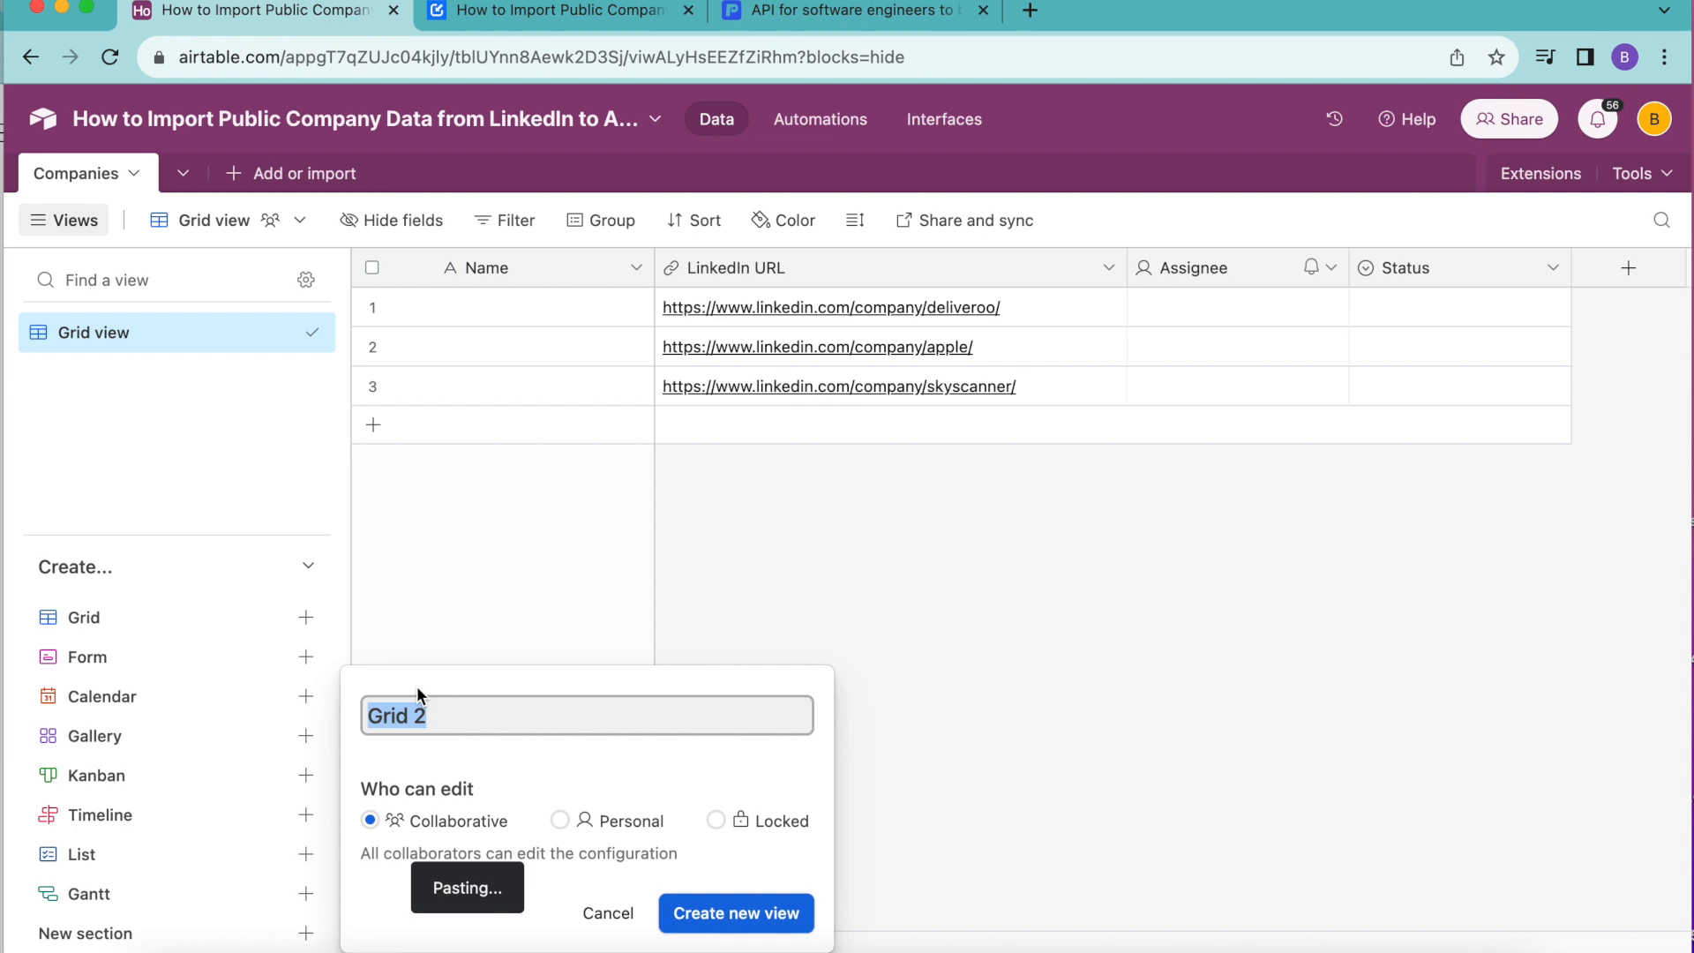
pyautogui.write('Needs Info')
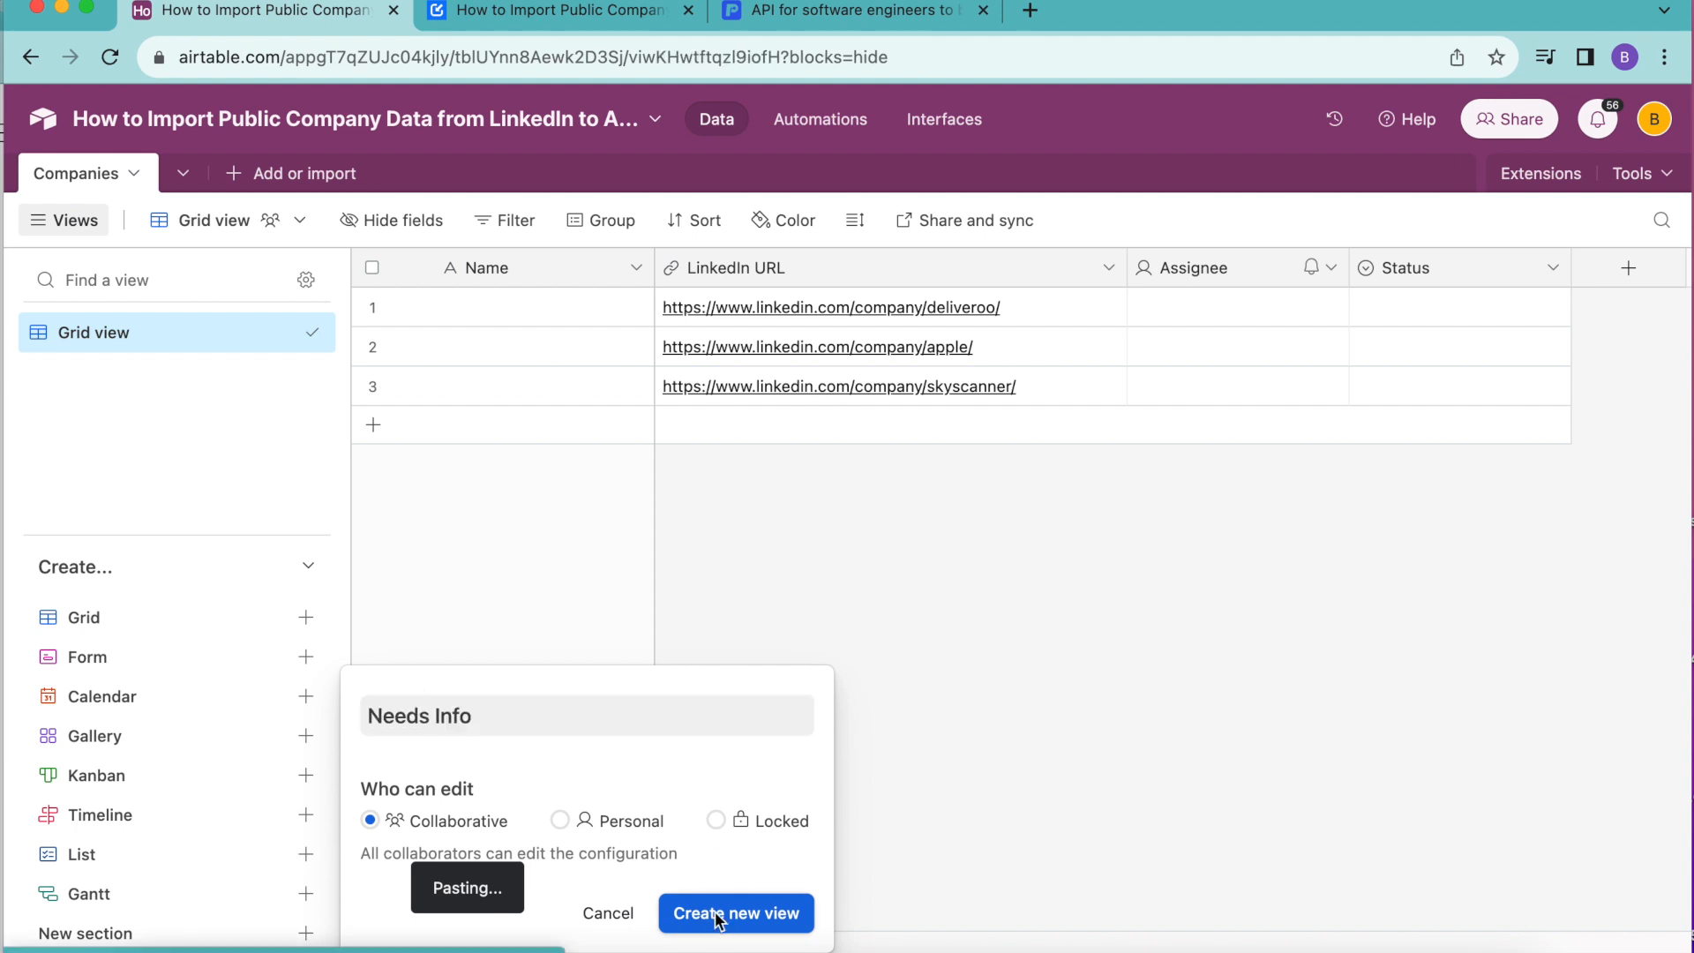
pyautogui.click(714, 912)
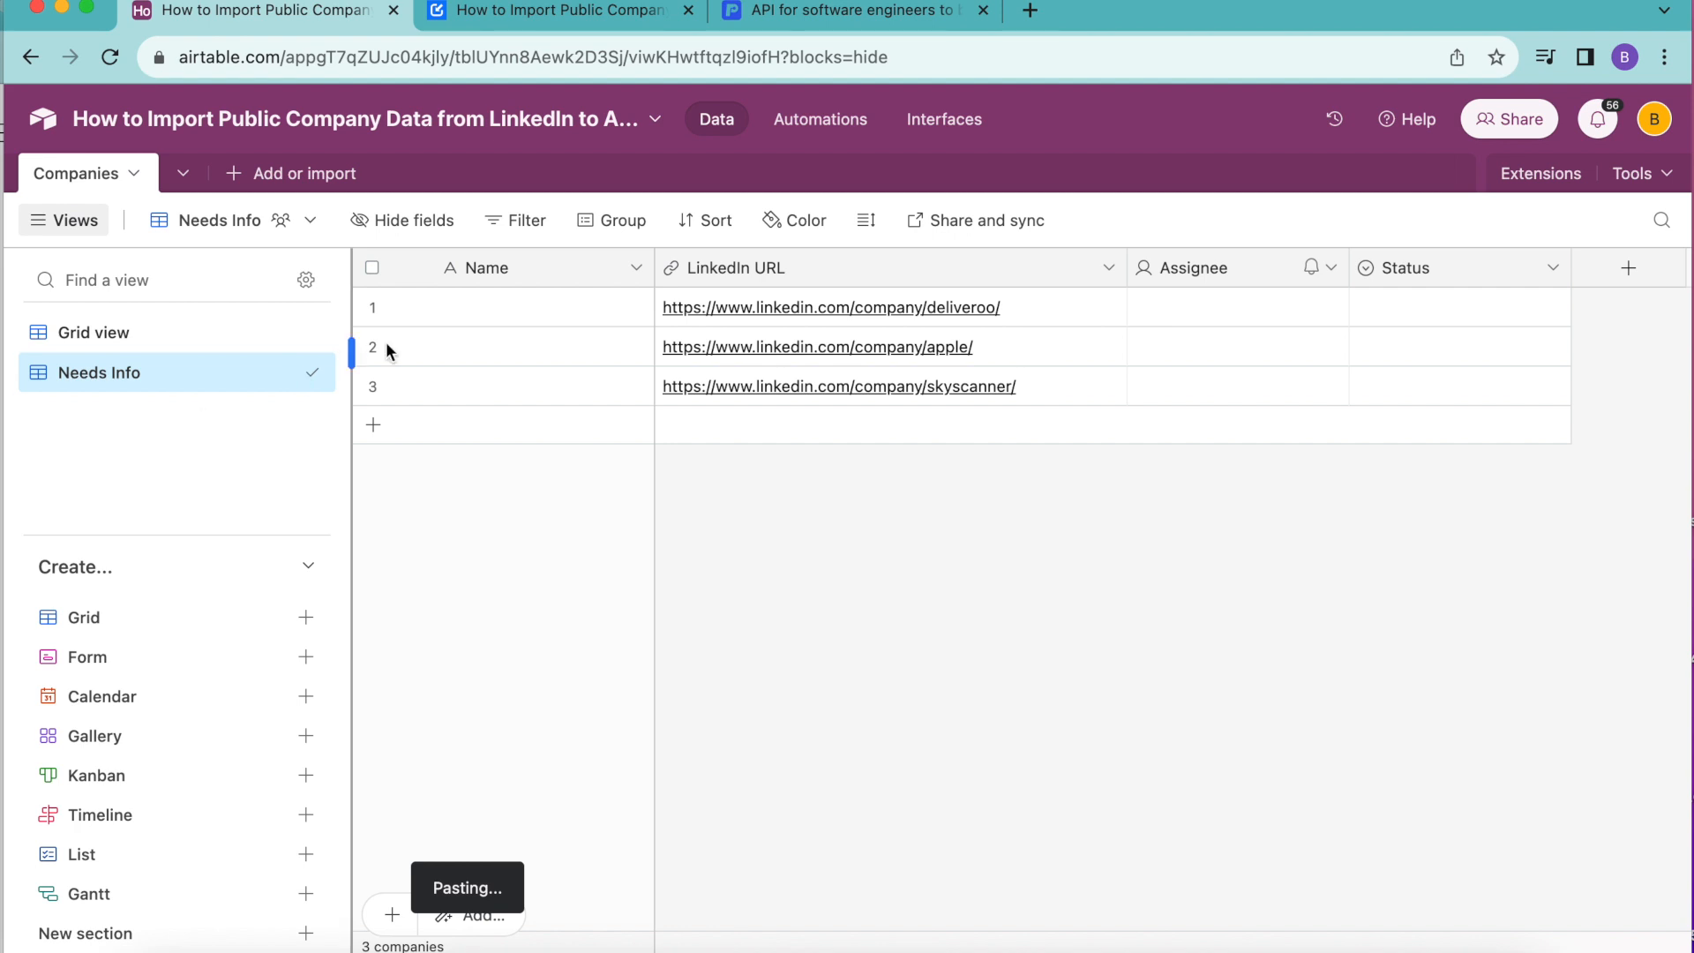
# - Filter the Needs Info view to companies where LinkedIn URL is not empty
pyautogui.click(526, 225)
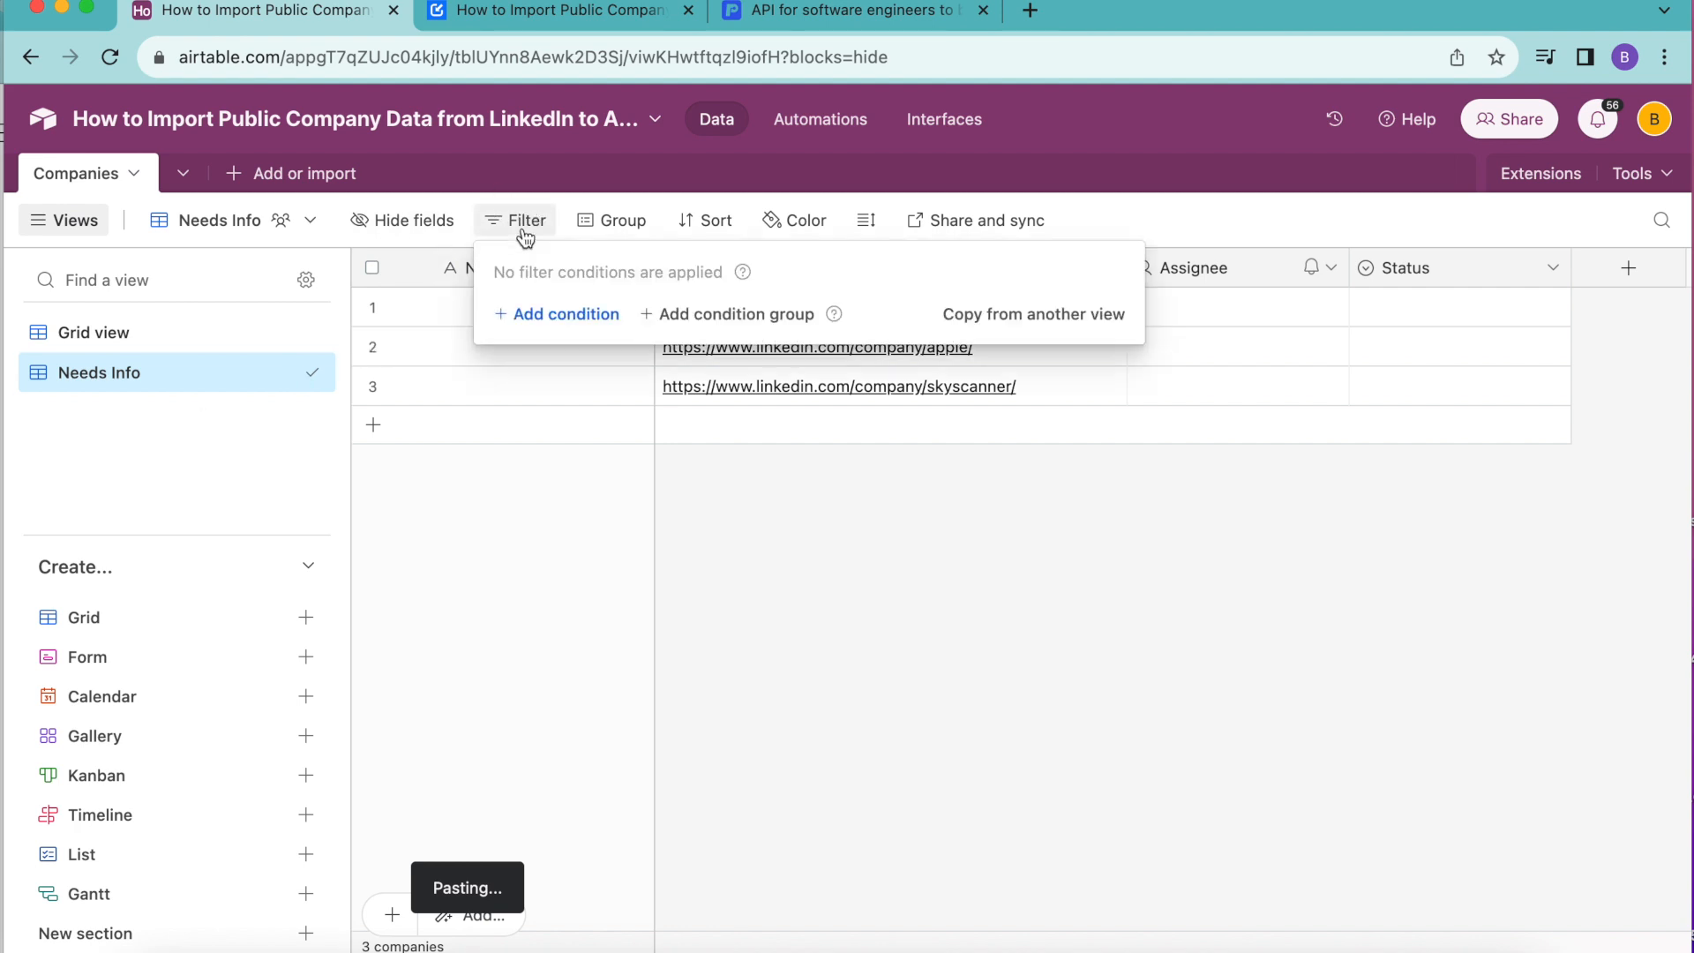
pyautogui.click(544, 318)
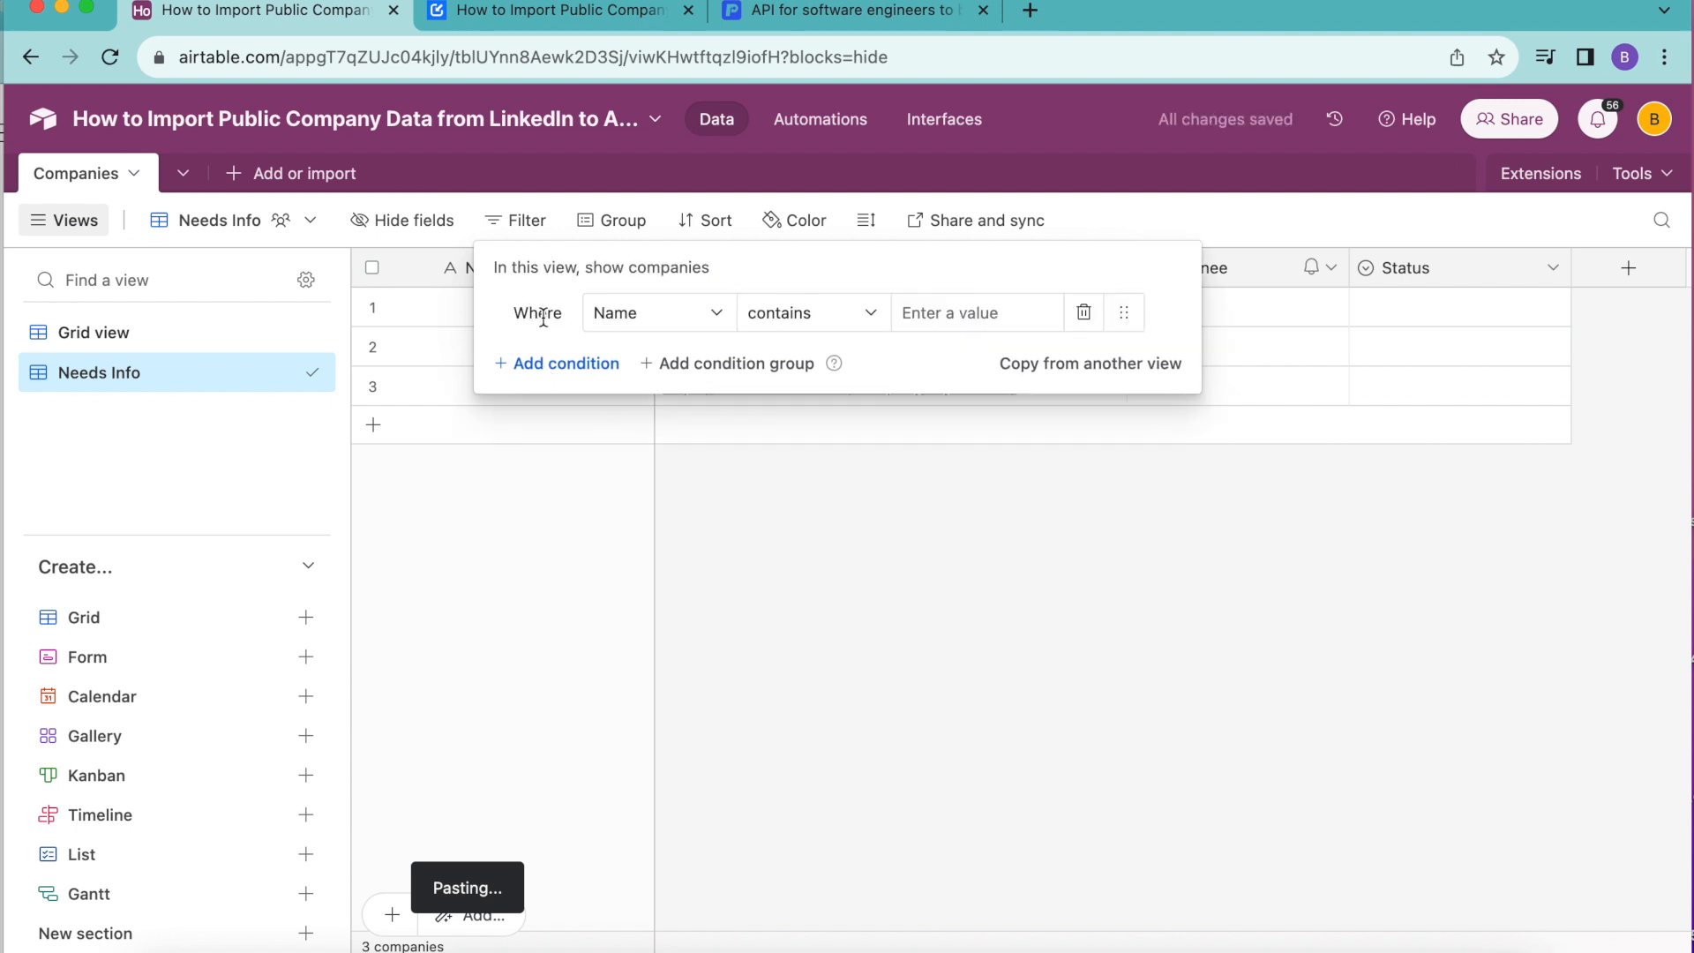
pyautogui.click(645, 315)
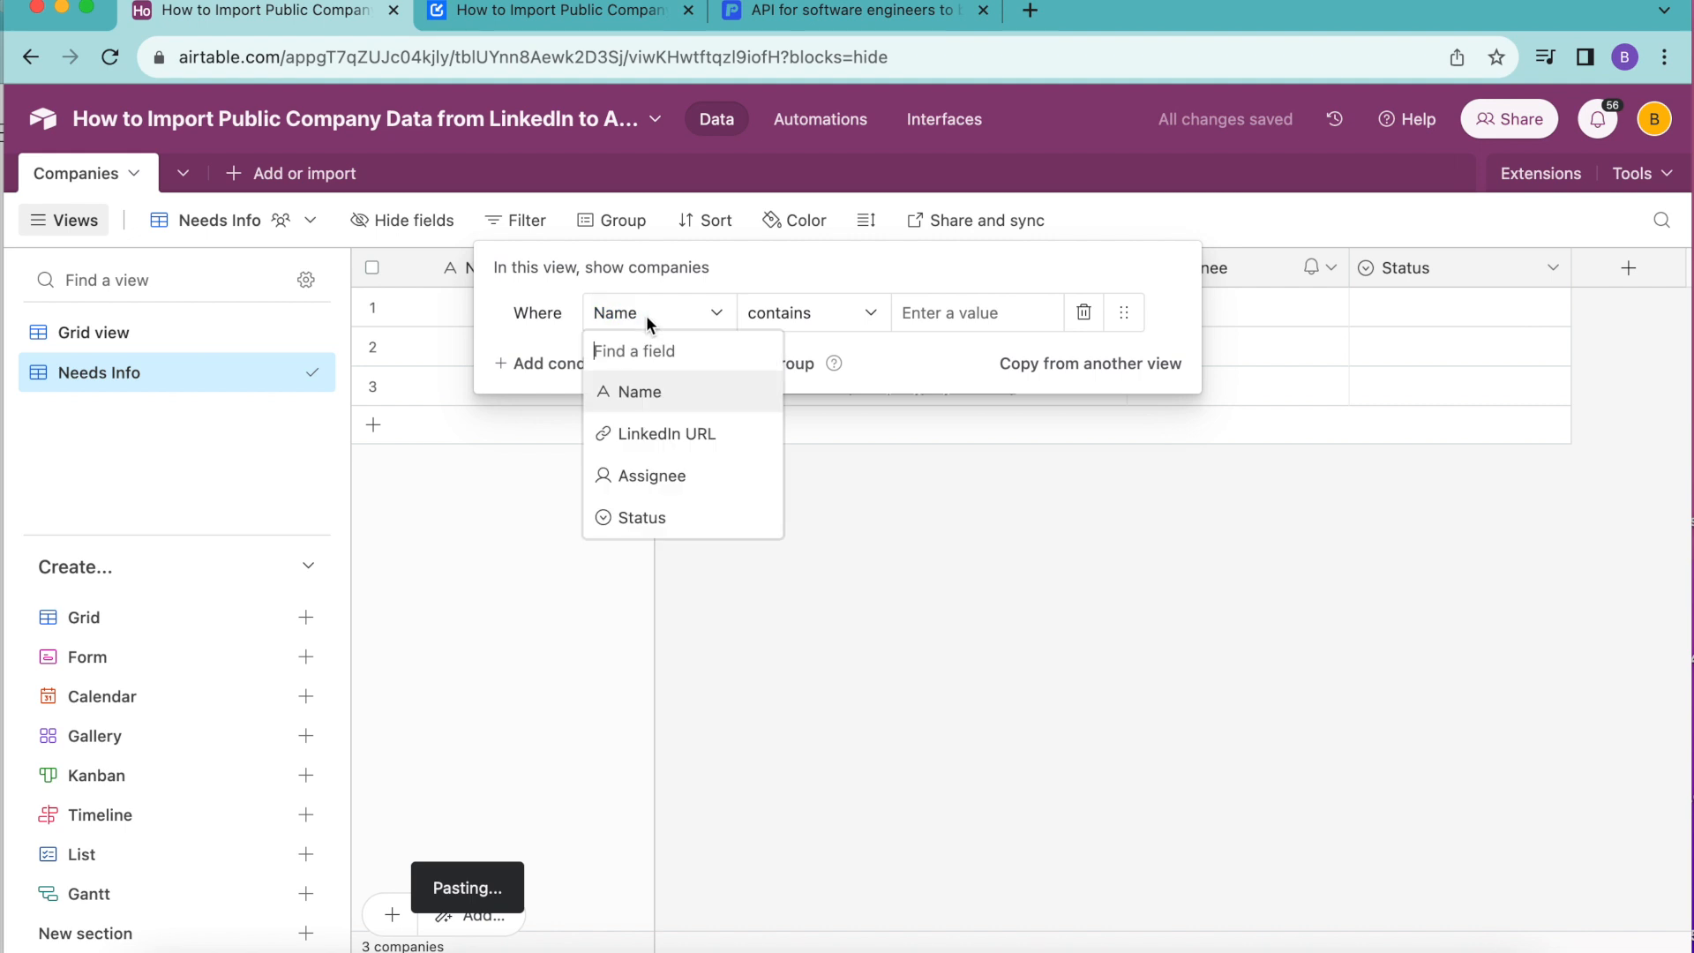
pyautogui.click(657, 439)
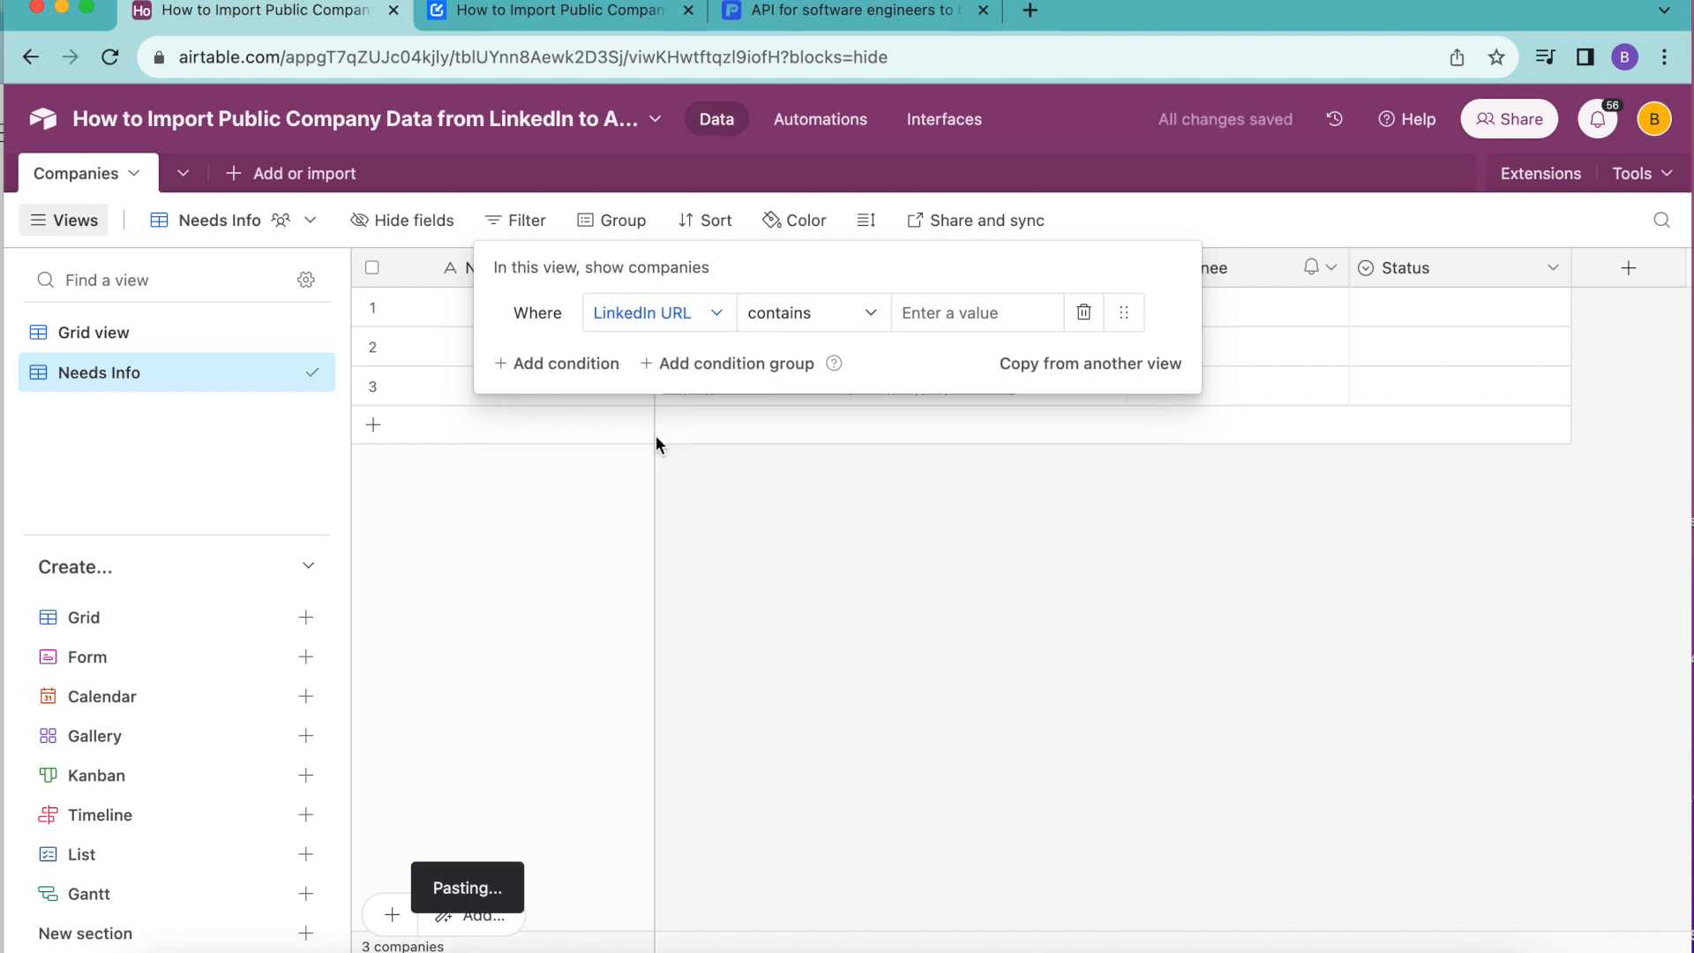
pyautogui.click(829, 333)
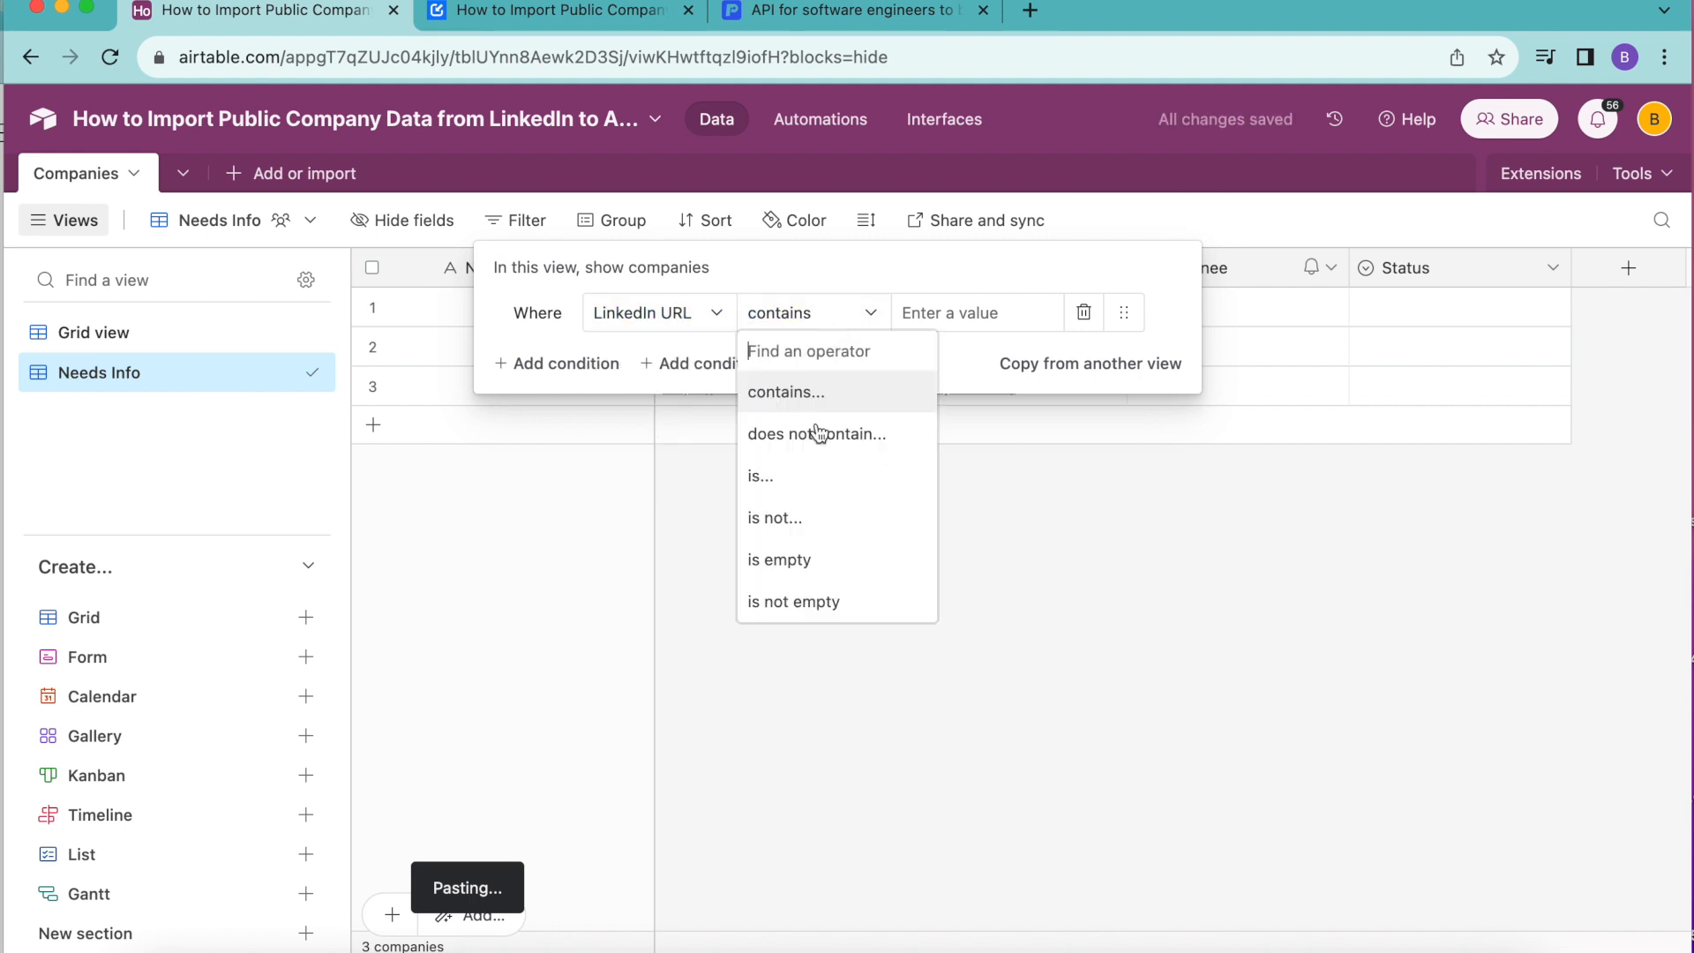
pyautogui.click(836, 601)
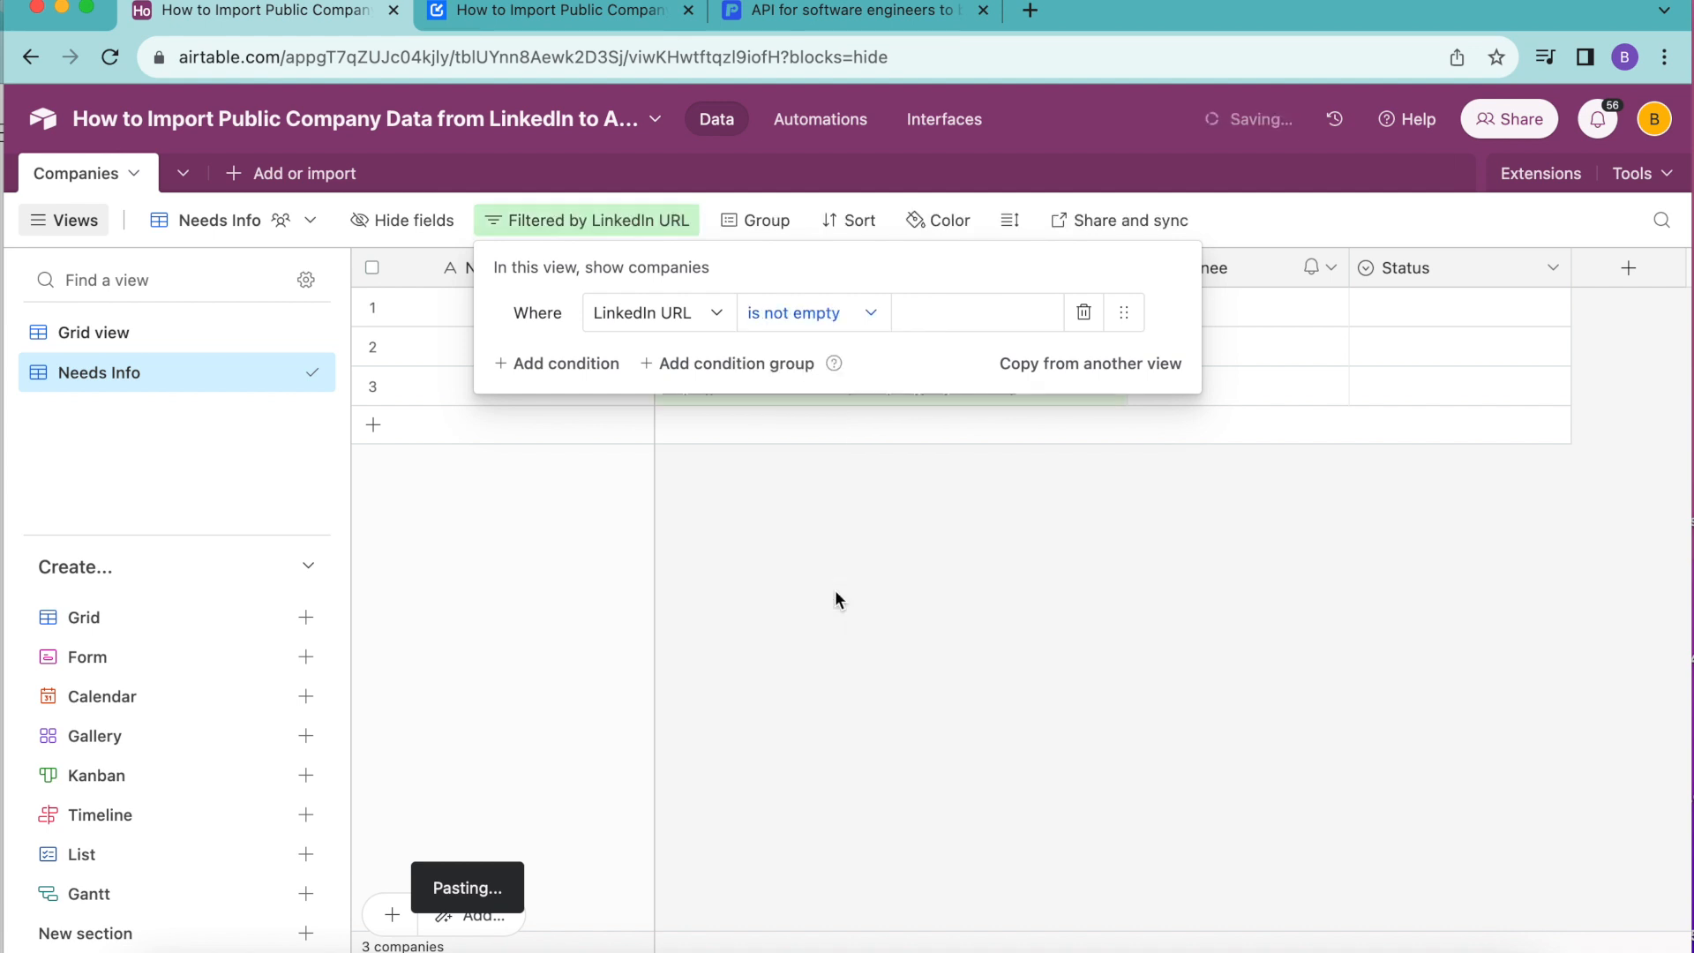
# - Add a second filter condition to the Needs Info view requiring that Name is empty
pyautogui.click(590, 364)
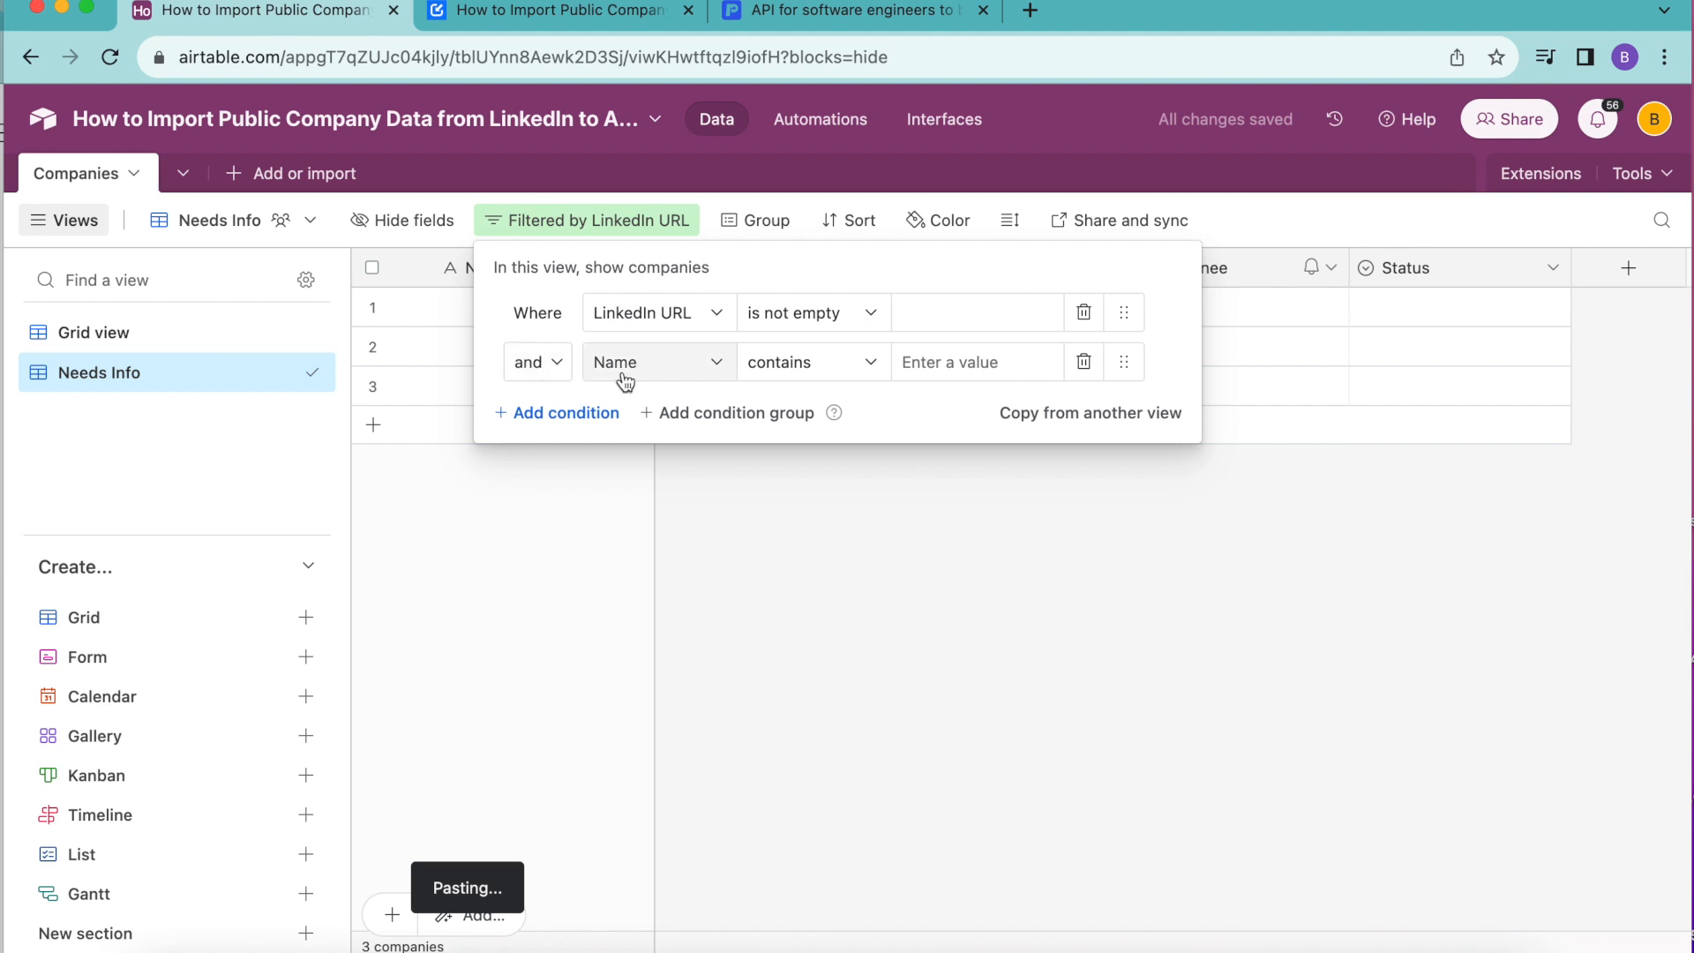
pyautogui.click(788, 371)
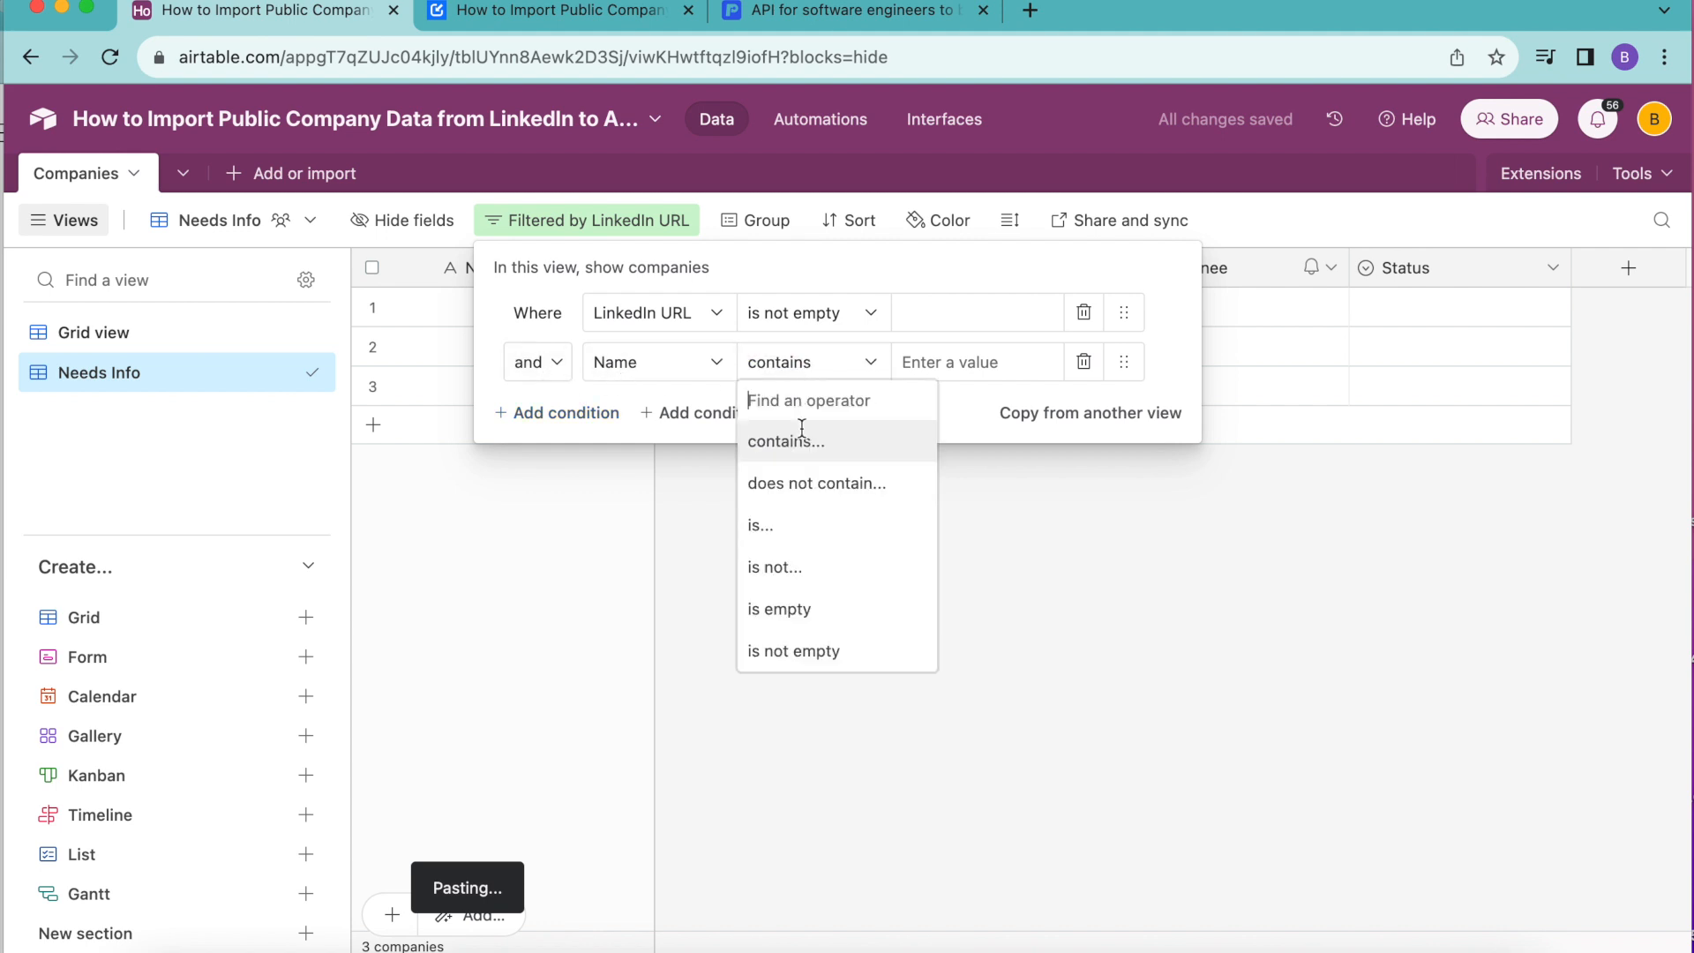
pyautogui.click(805, 607)
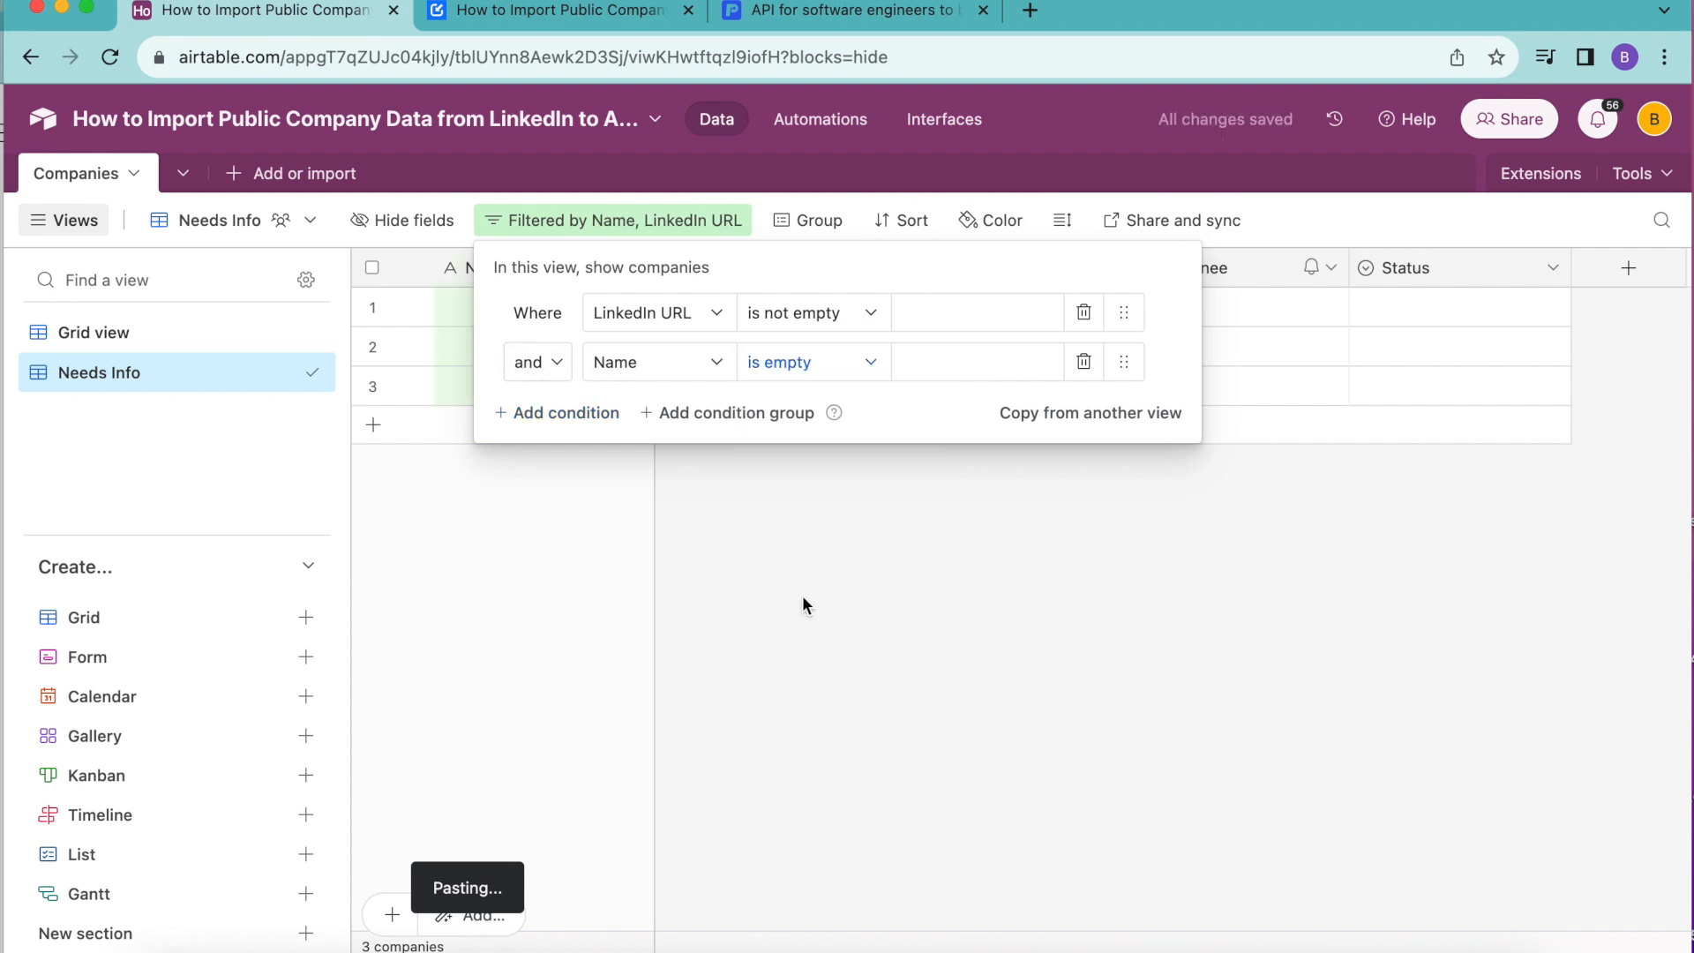
pyautogui.click(789, 500)
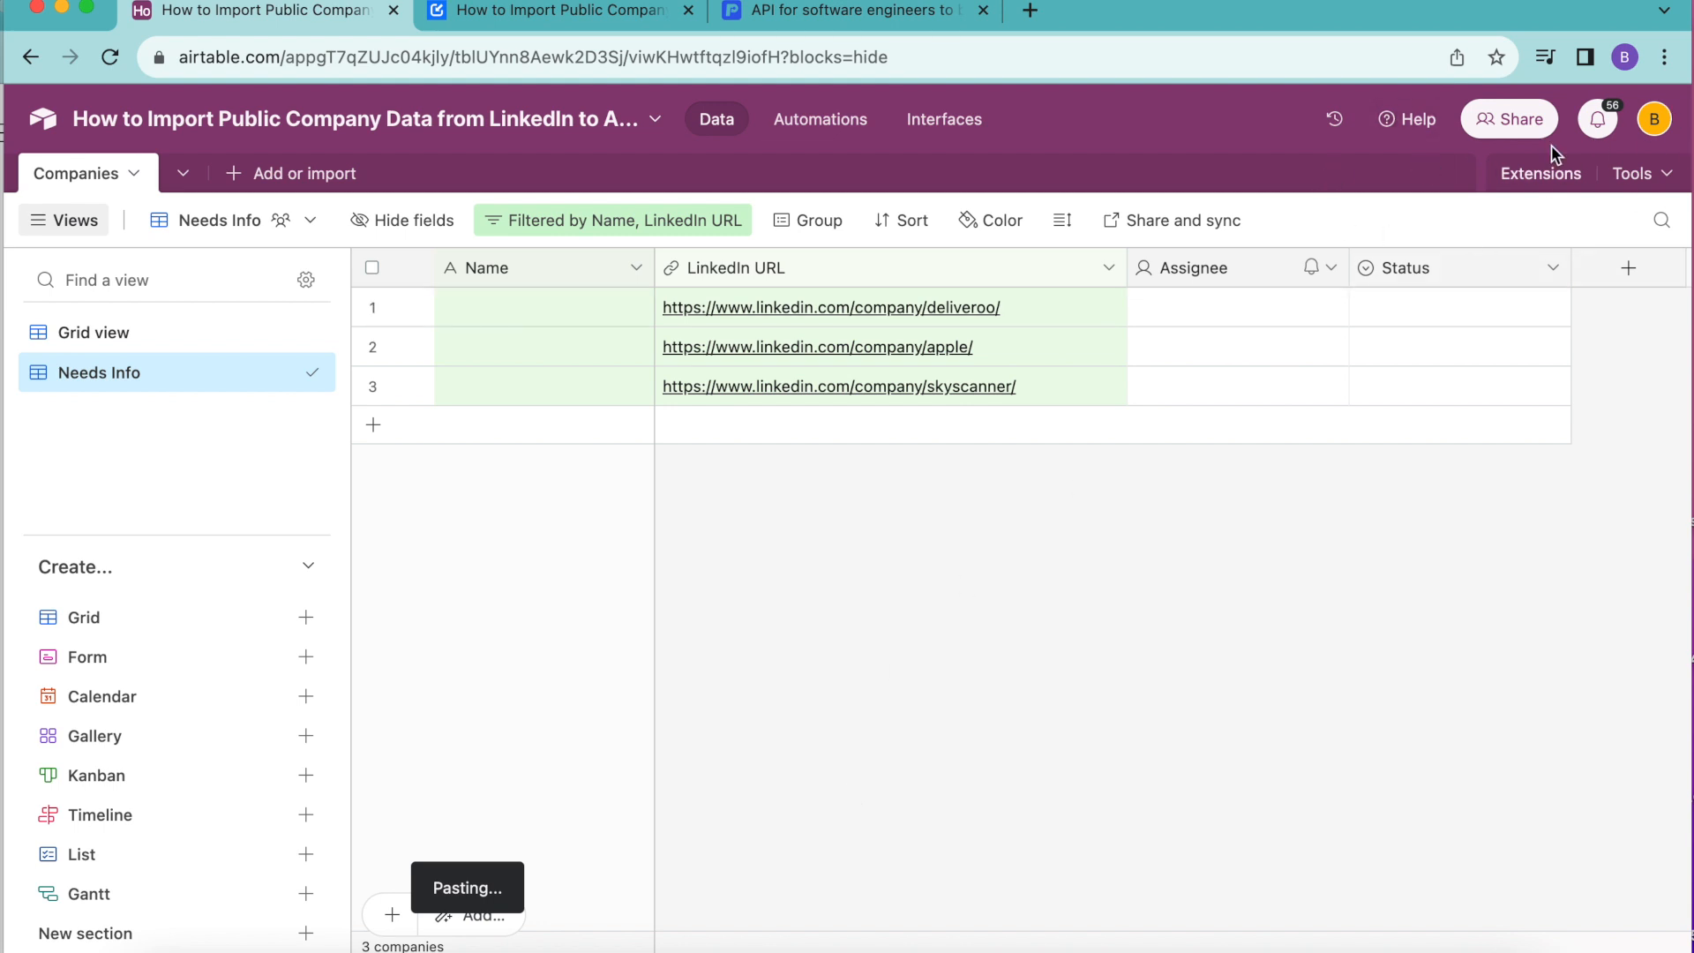
# - Add the Data Fetcher extension to the base from the marketplace and sign up for it with Google
pyautogui.click(1539, 173)
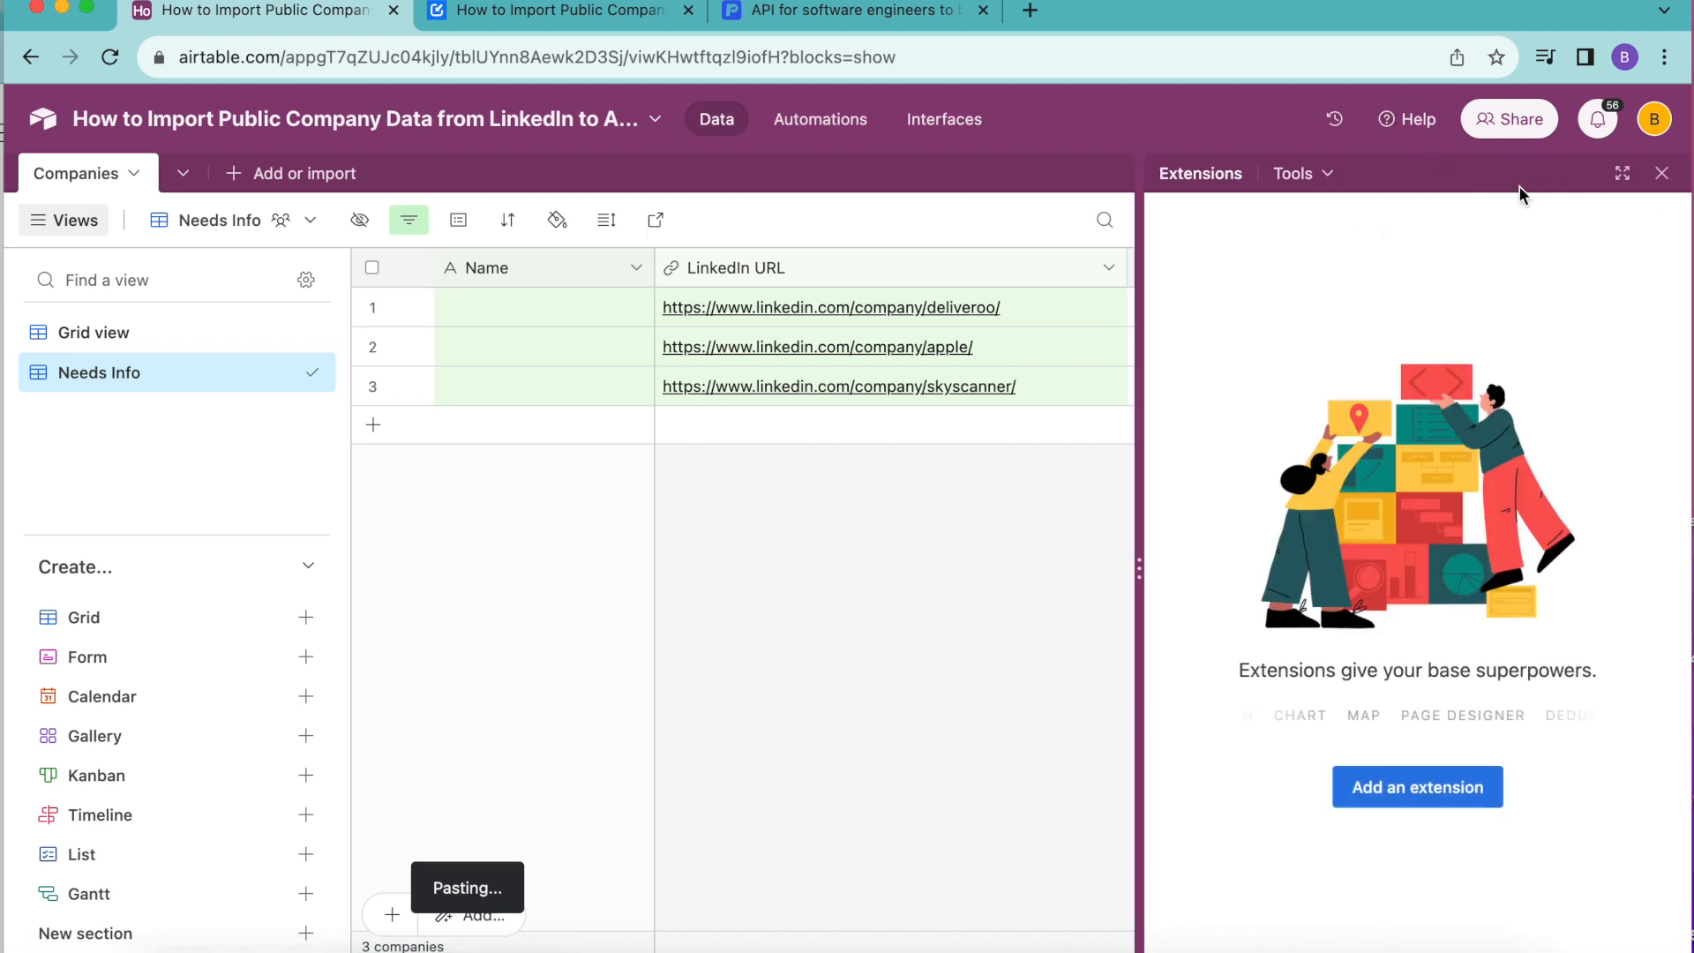
pyautogui.click(1434, 795)
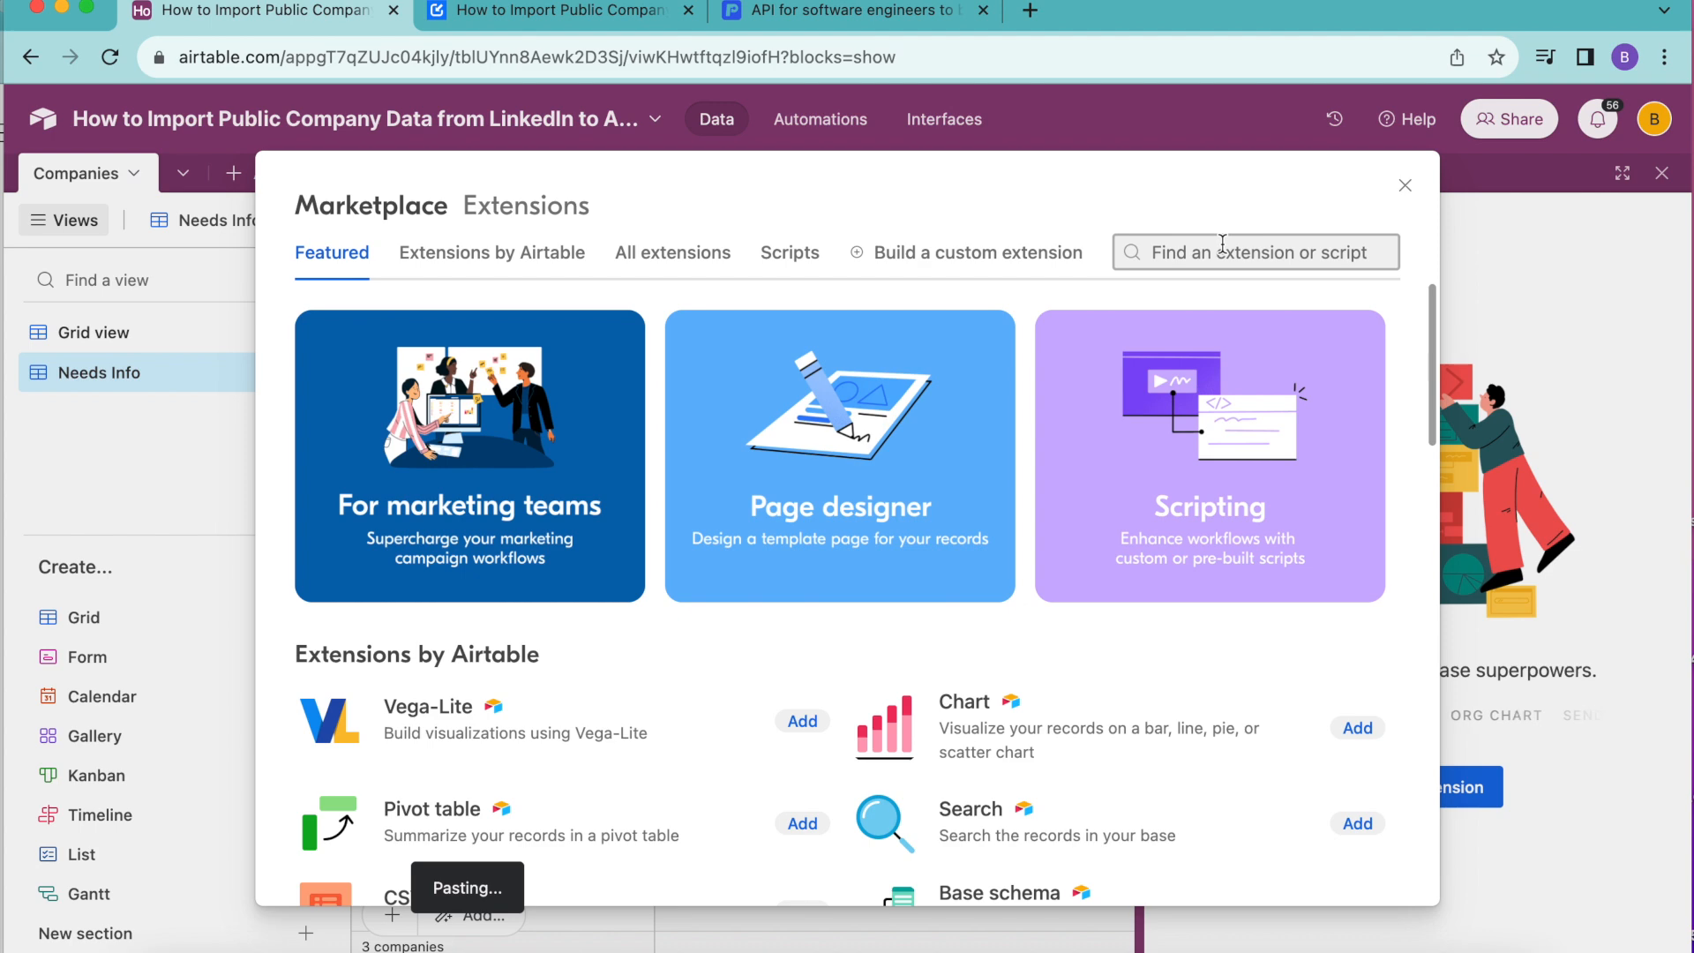
pyautogui.write('data fet')
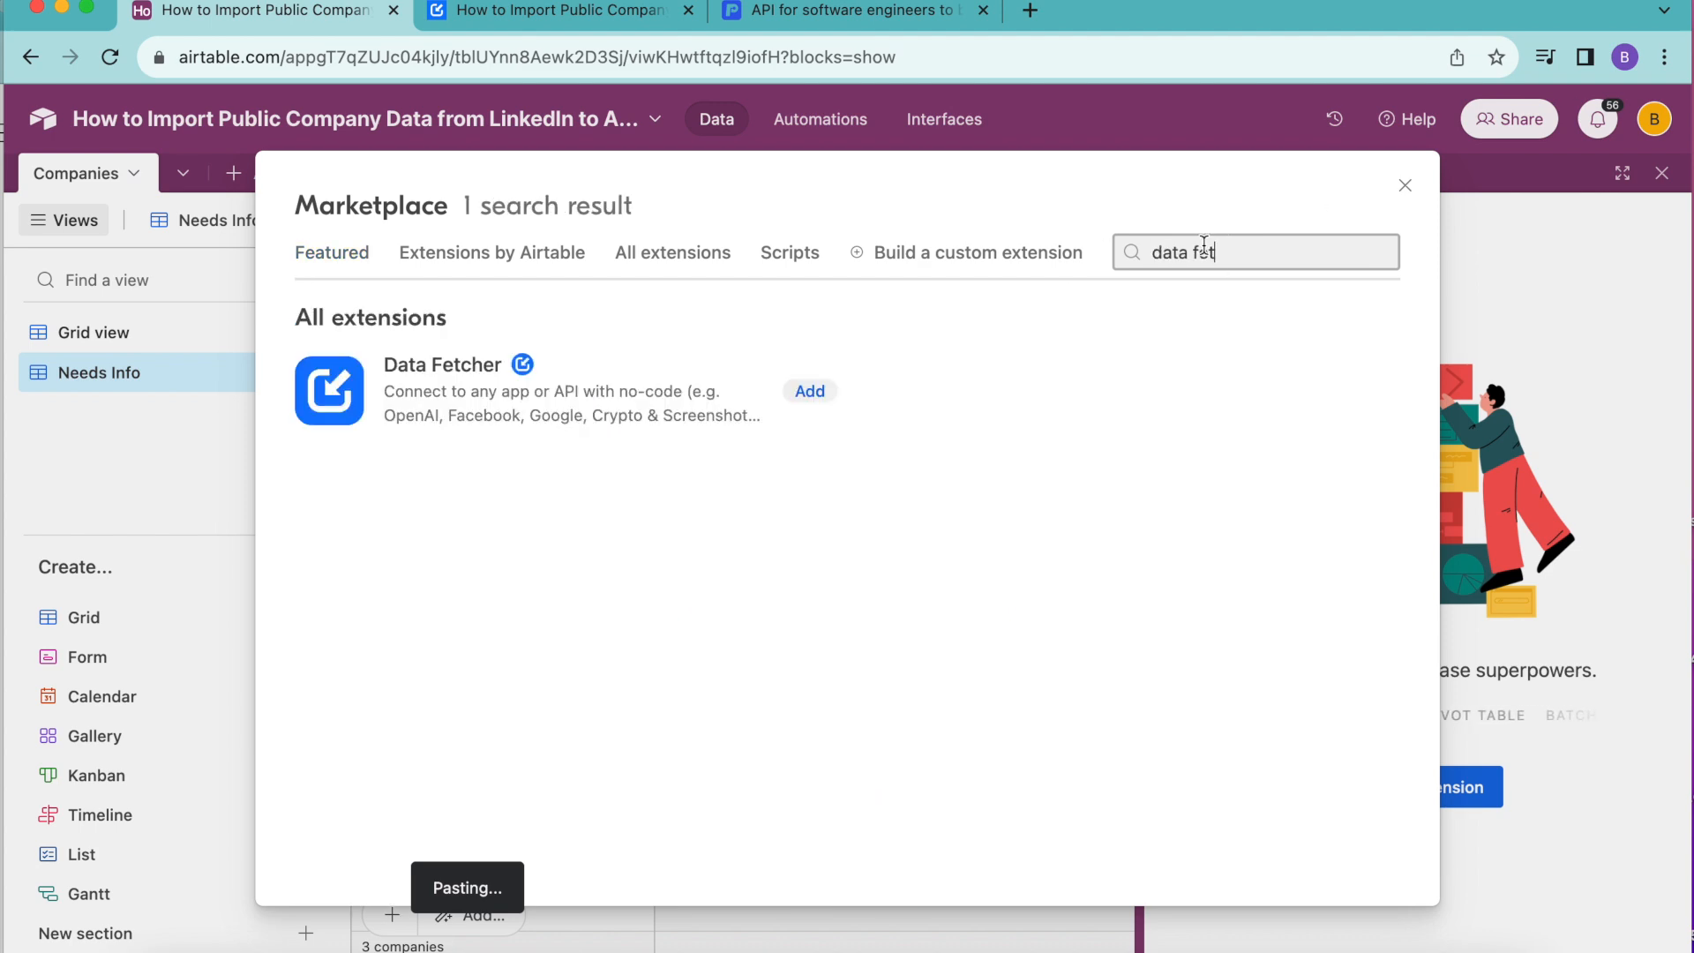
pyautogui.click(809, 389)
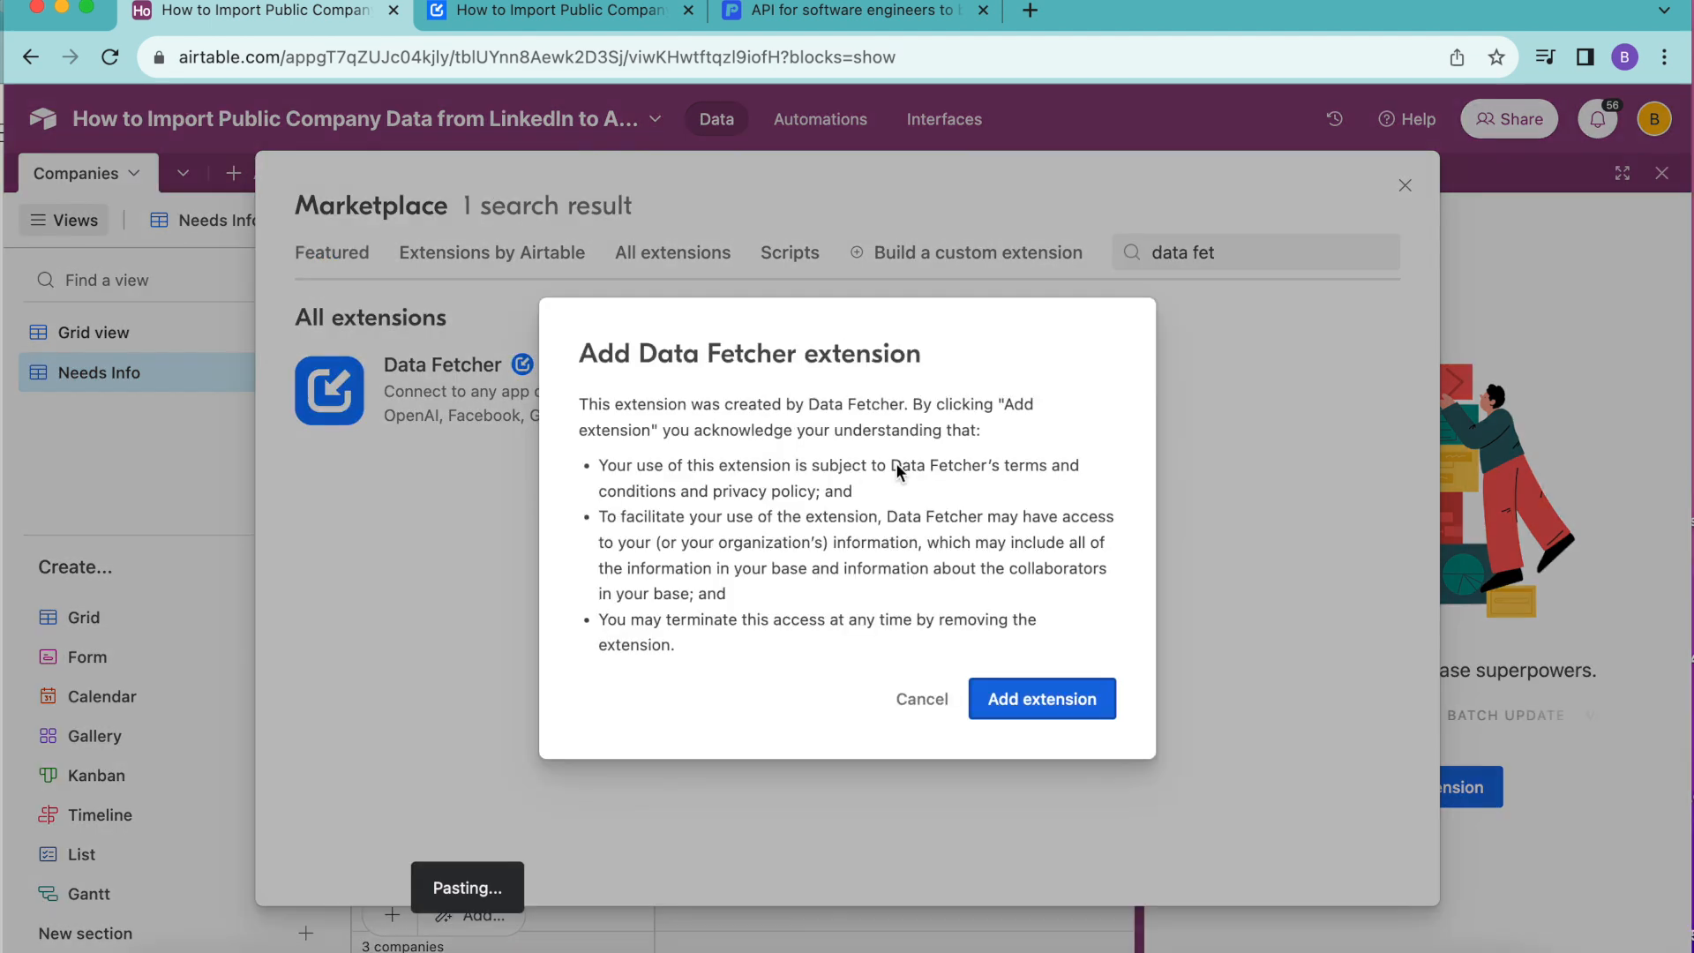
pyautogui.click(1039, 725)
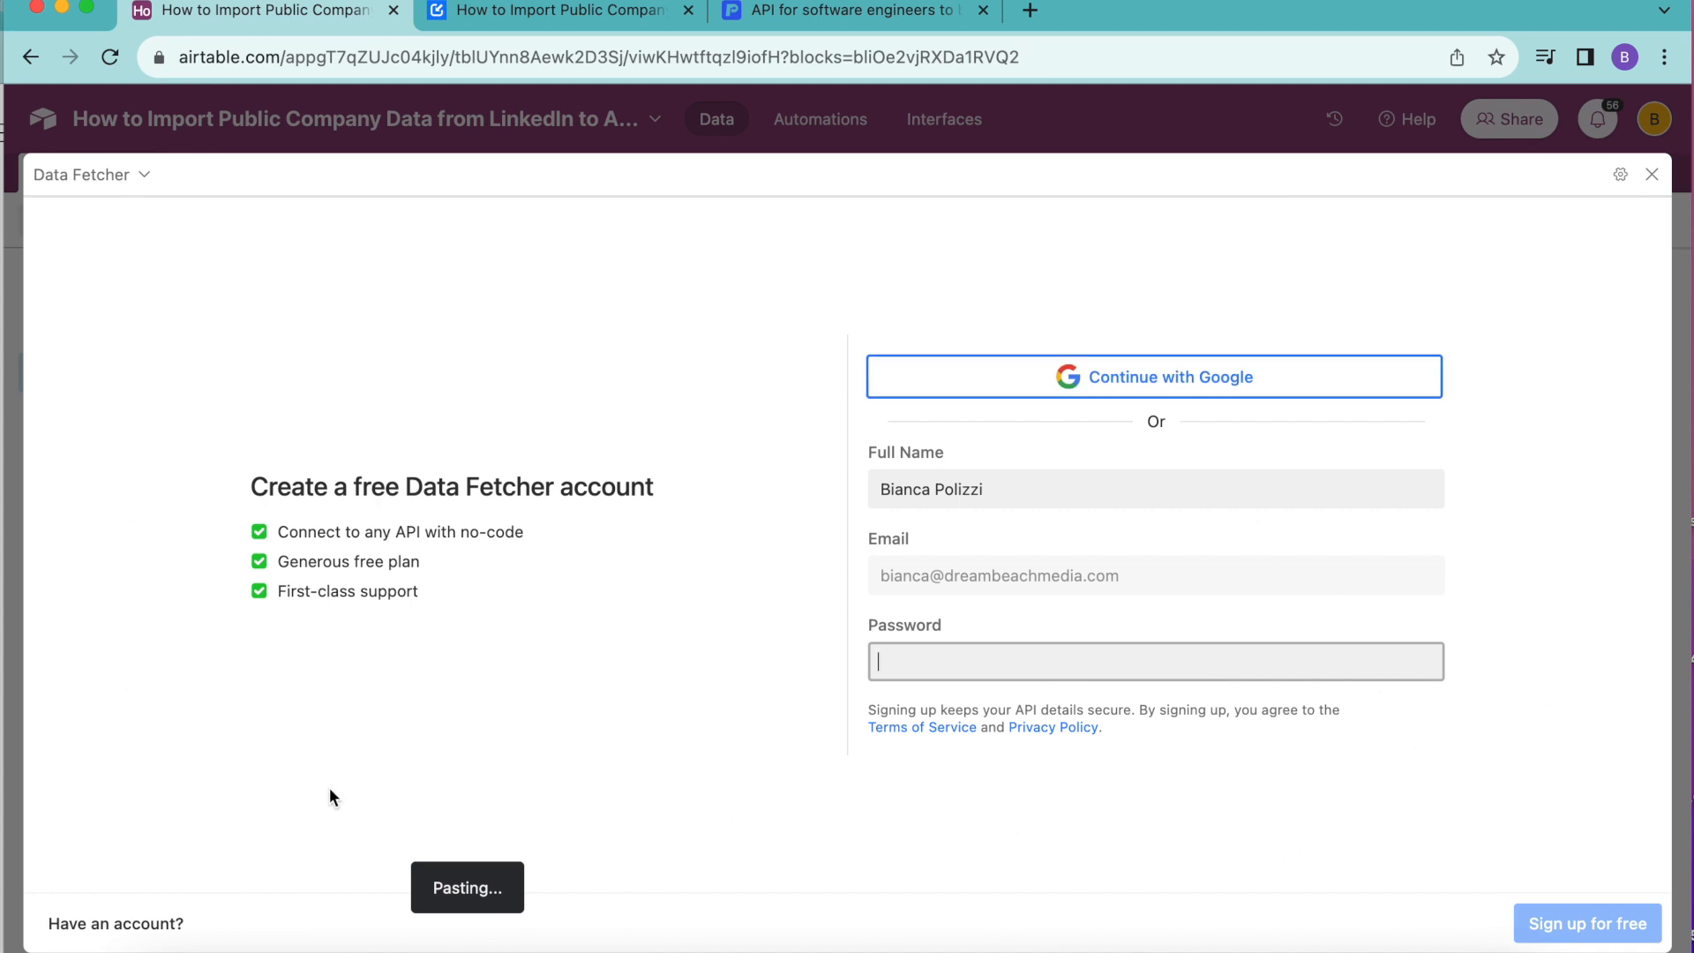
pyautogui.click(1182, 375)
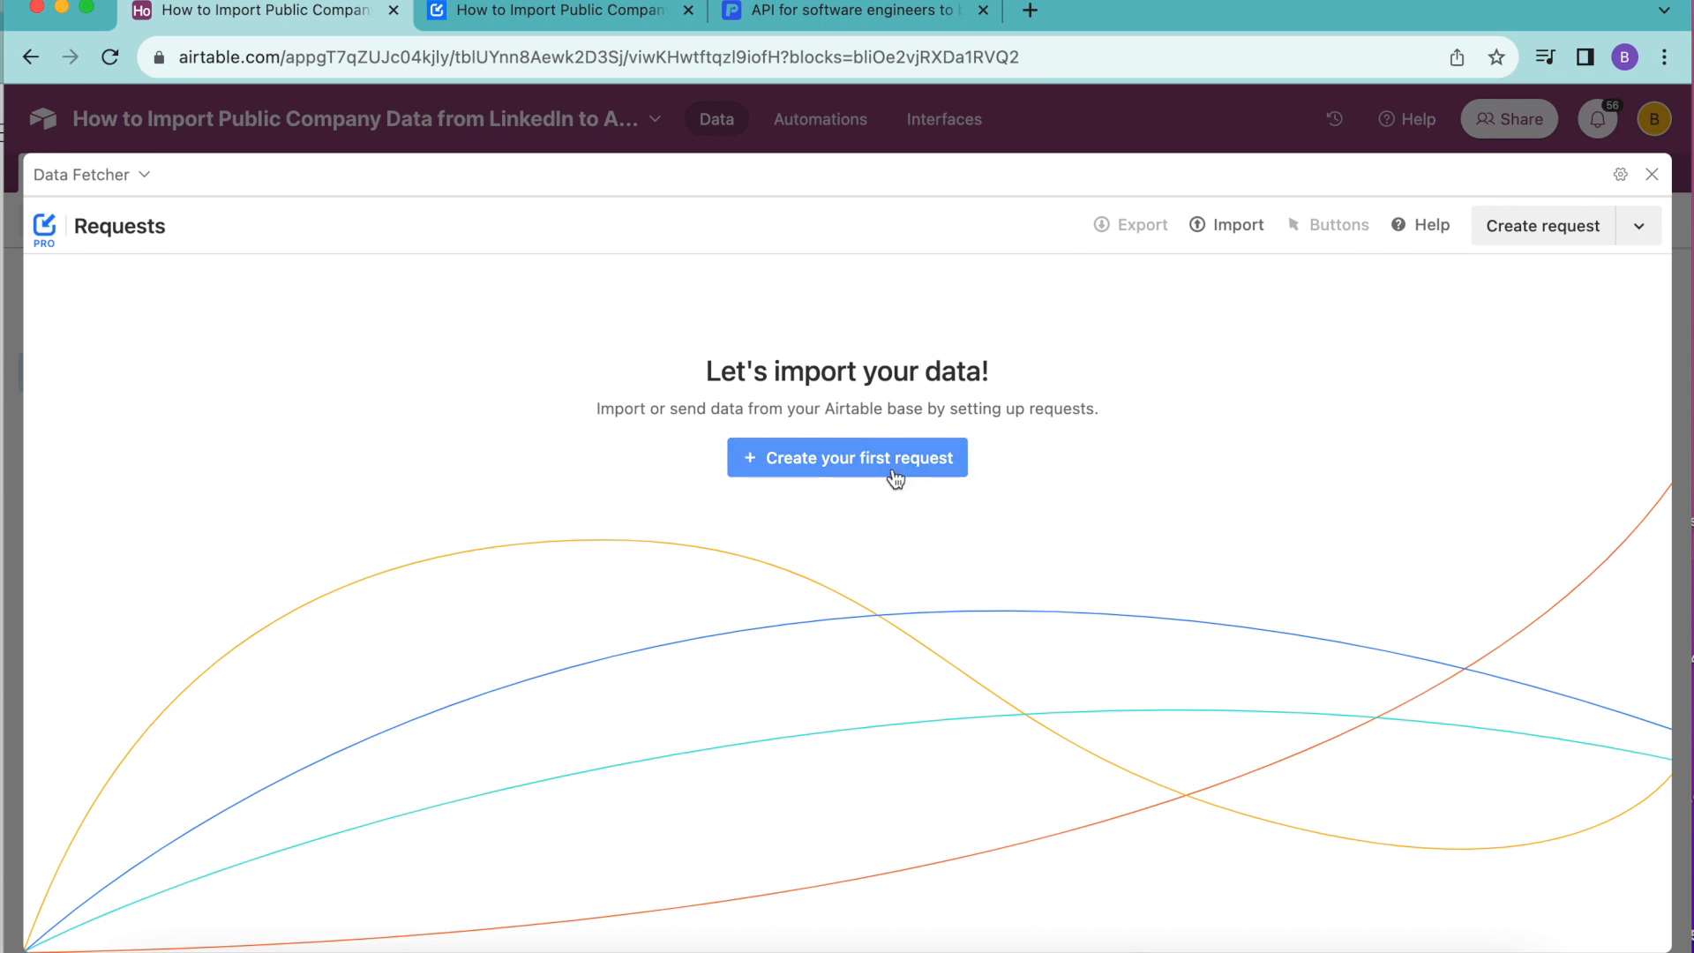
# - Create the first Data Fetcher request with Proxycurl as its application
pyautogui.click(896, 476)
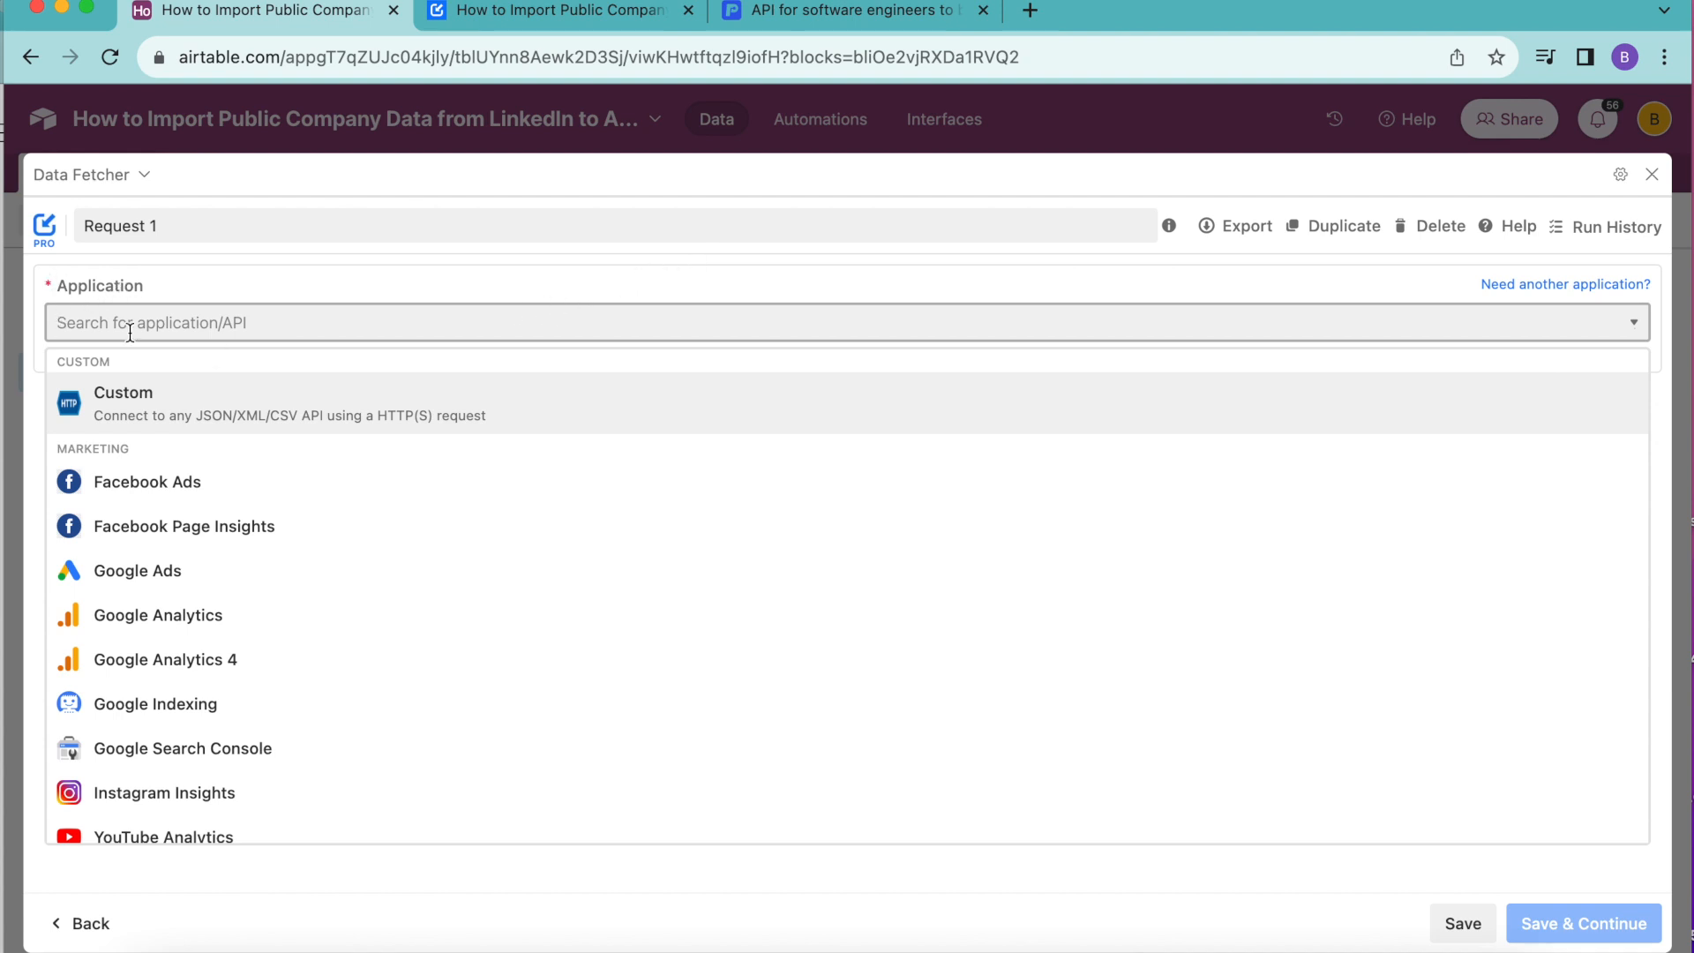
pyautogui.write('proxy')
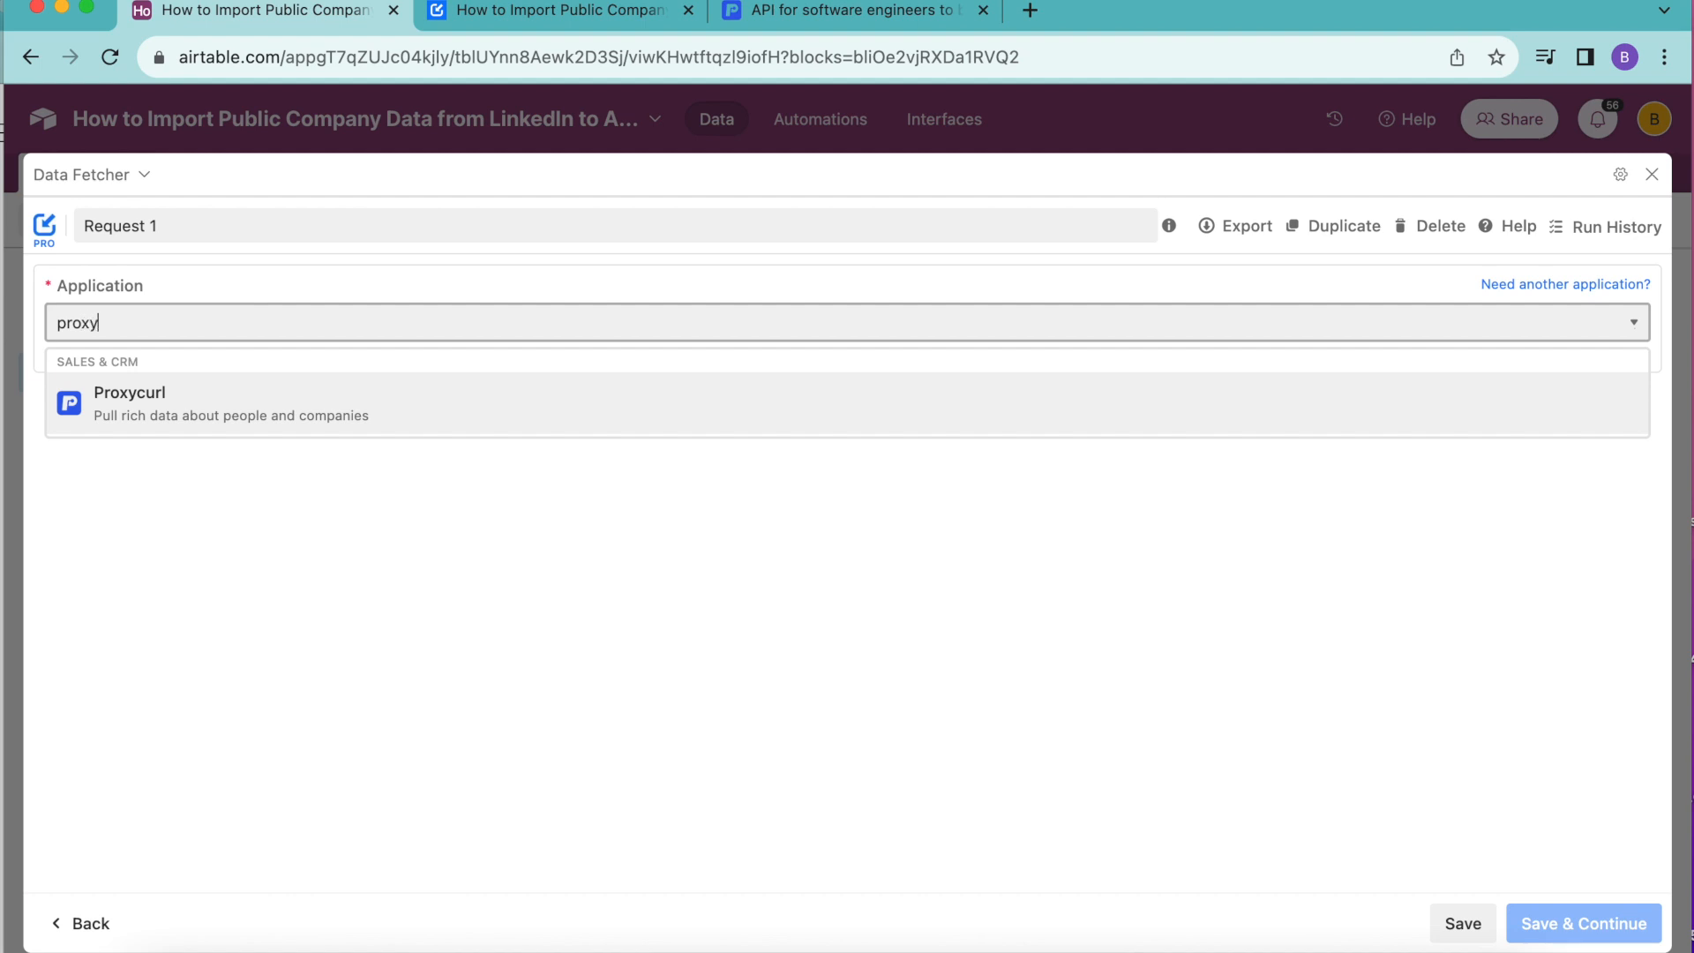
pyautogui.click(124, 396)
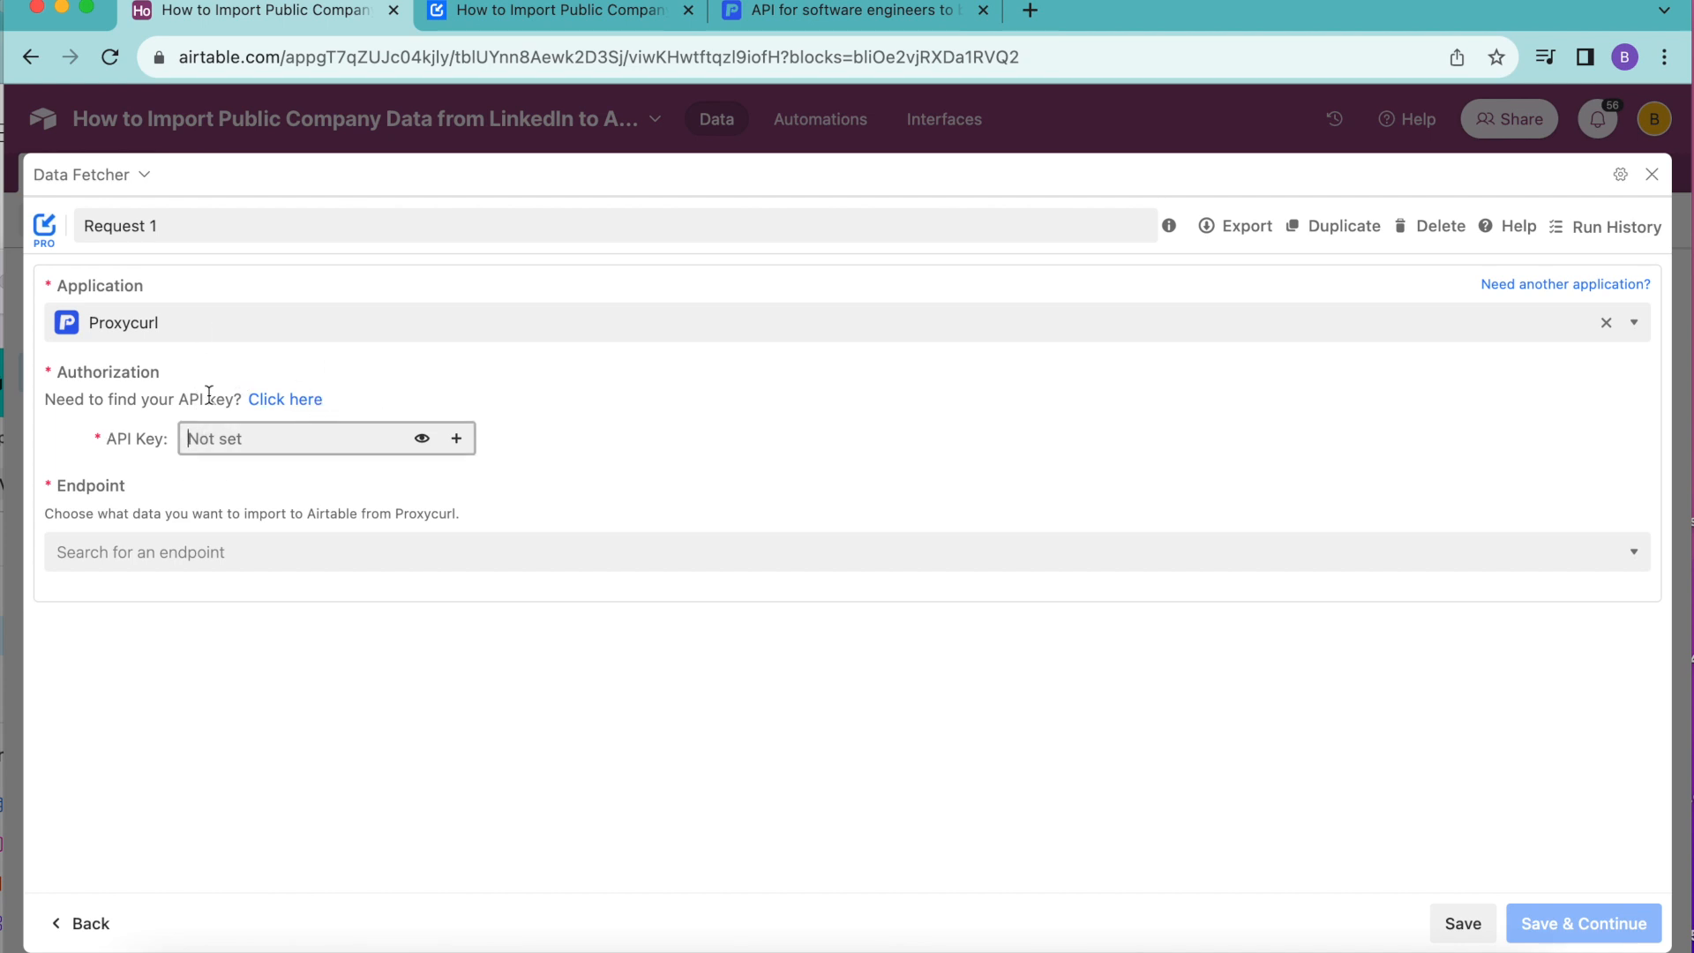
# - Get the API key from the Proxycurl dashboard and paste it into the request's API Key field
pyautogui.click(286, 402)
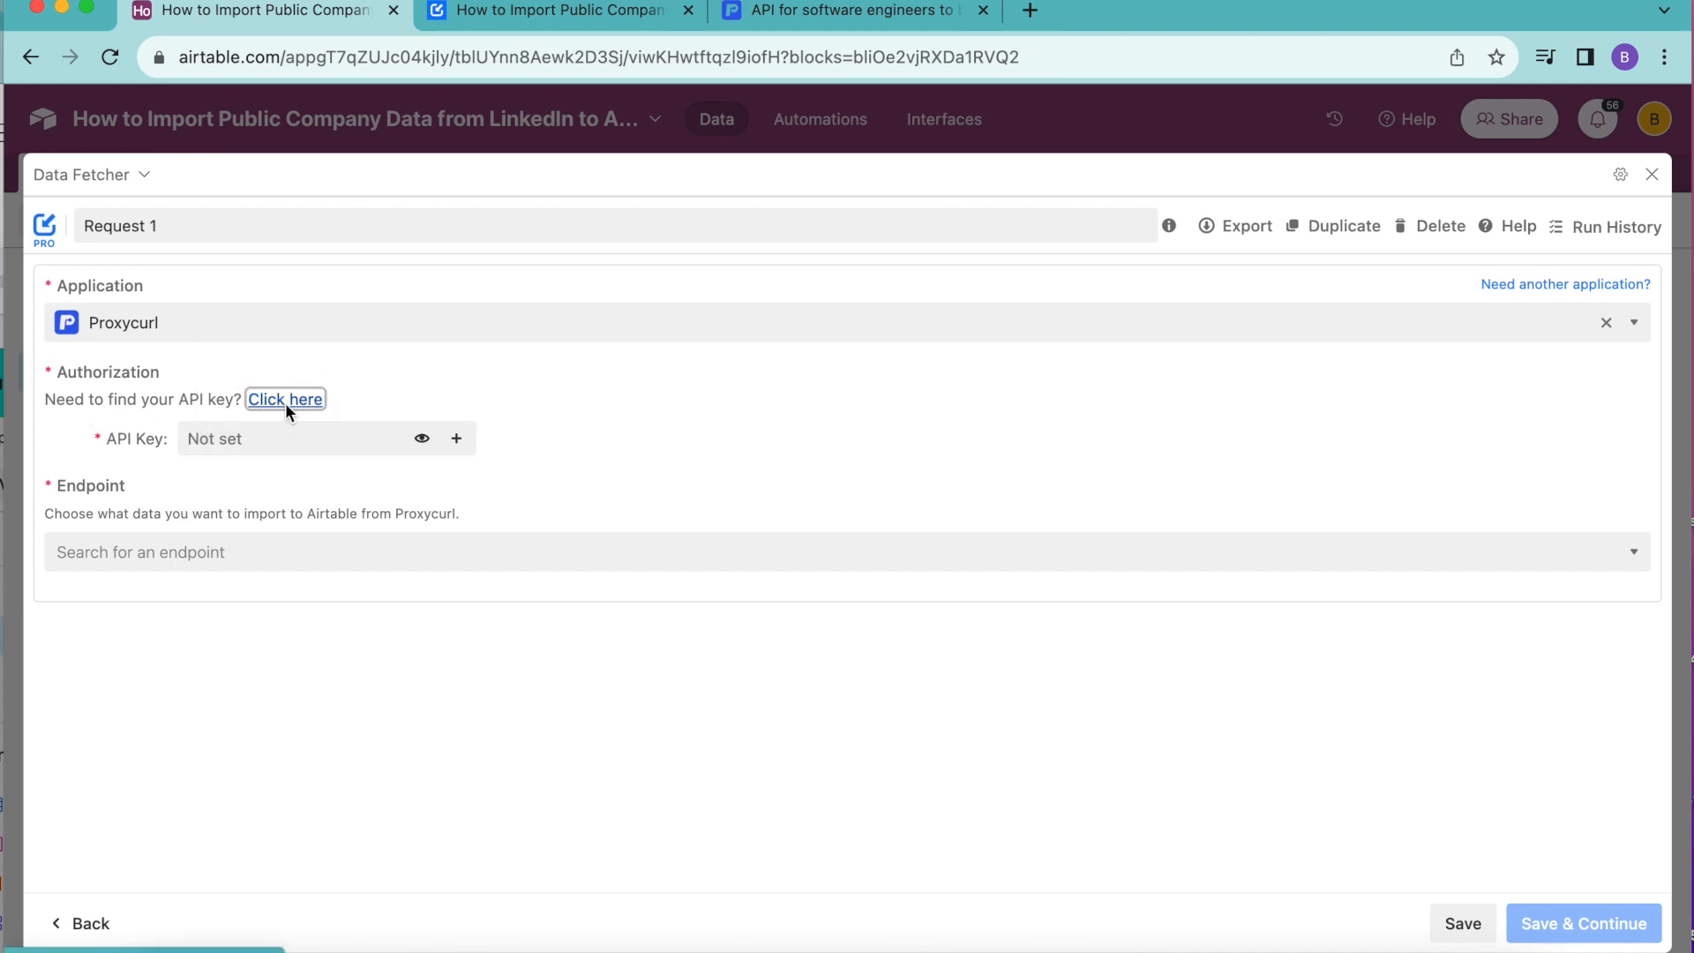
pyautogui.scroll(-5, 476, 505)
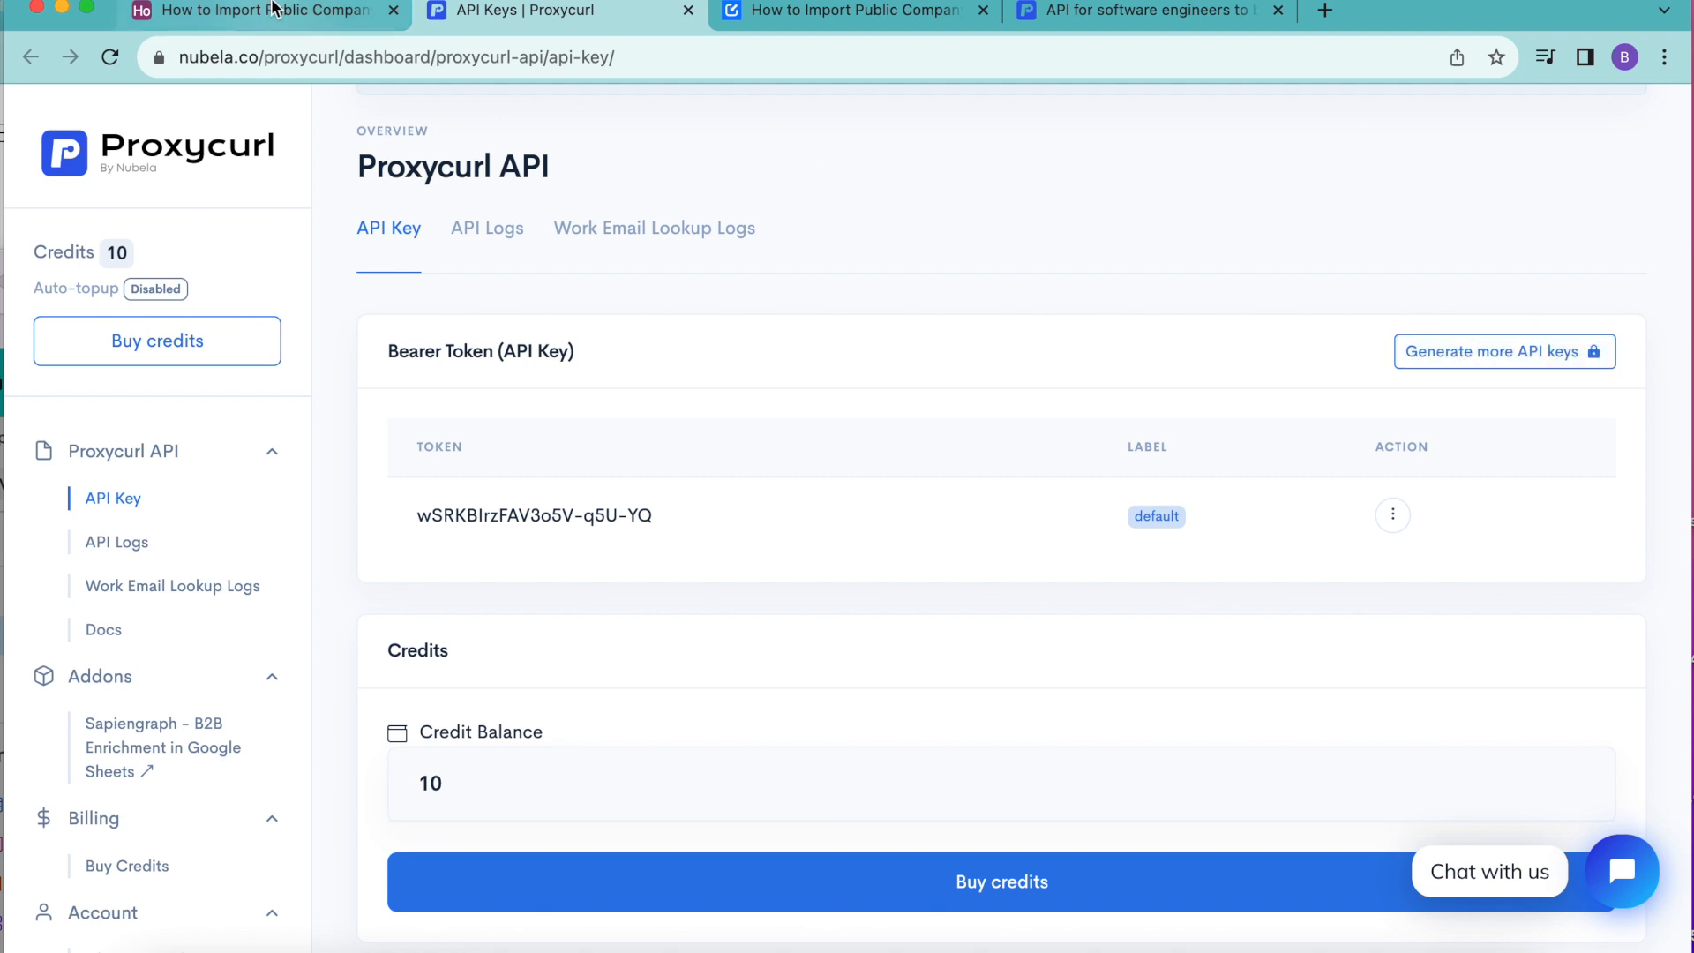
pyautogui.click(273, 11)
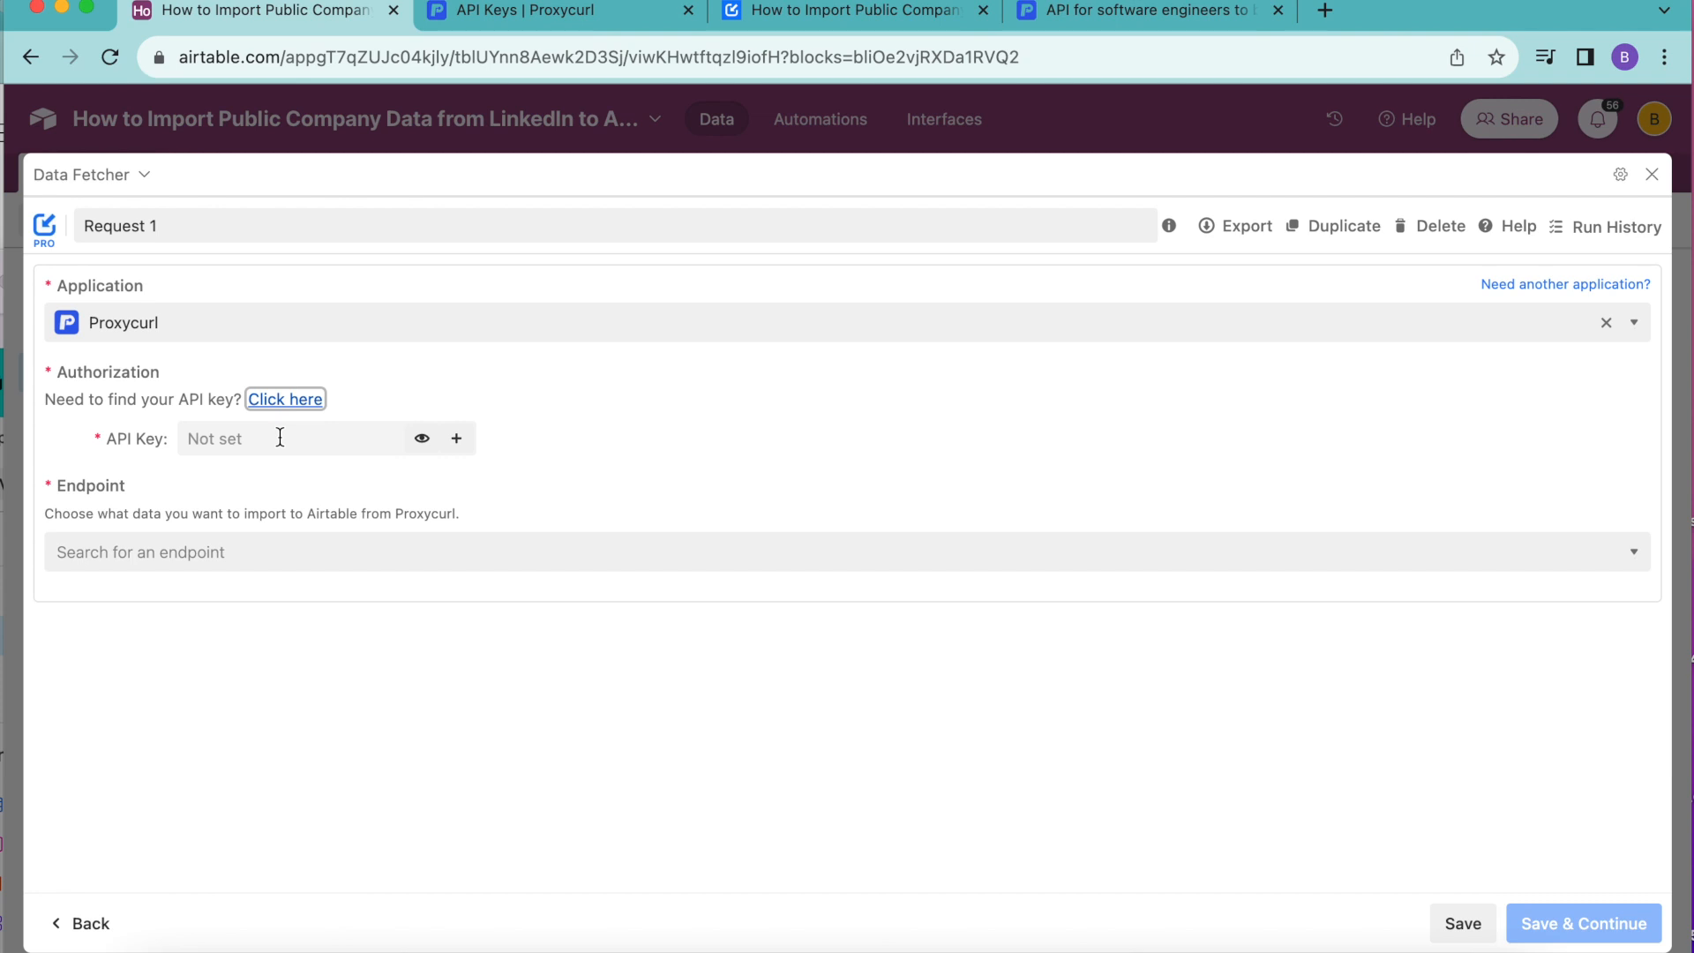
pyautogui.click(280, 438)
pyautogui.press('super+v')
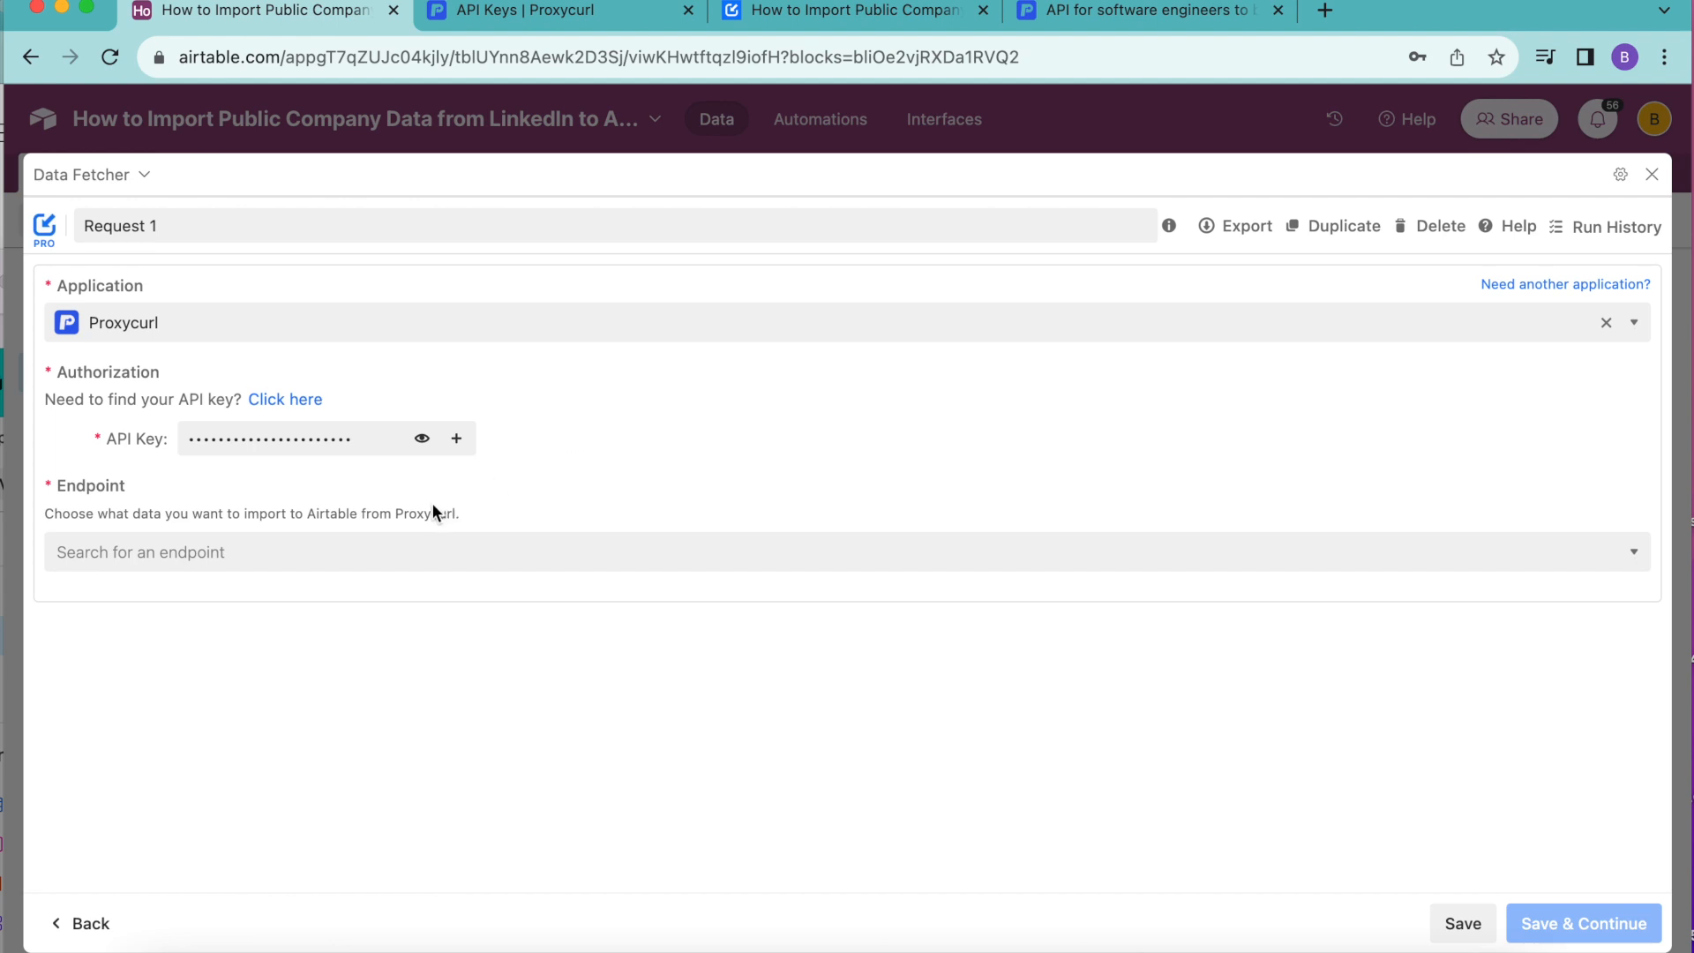
# - Set the endpoint to Full company profile for LinkedIn company profile URL(s) and save the request as Fetch Company Data
pyautogui.click(400, 540)
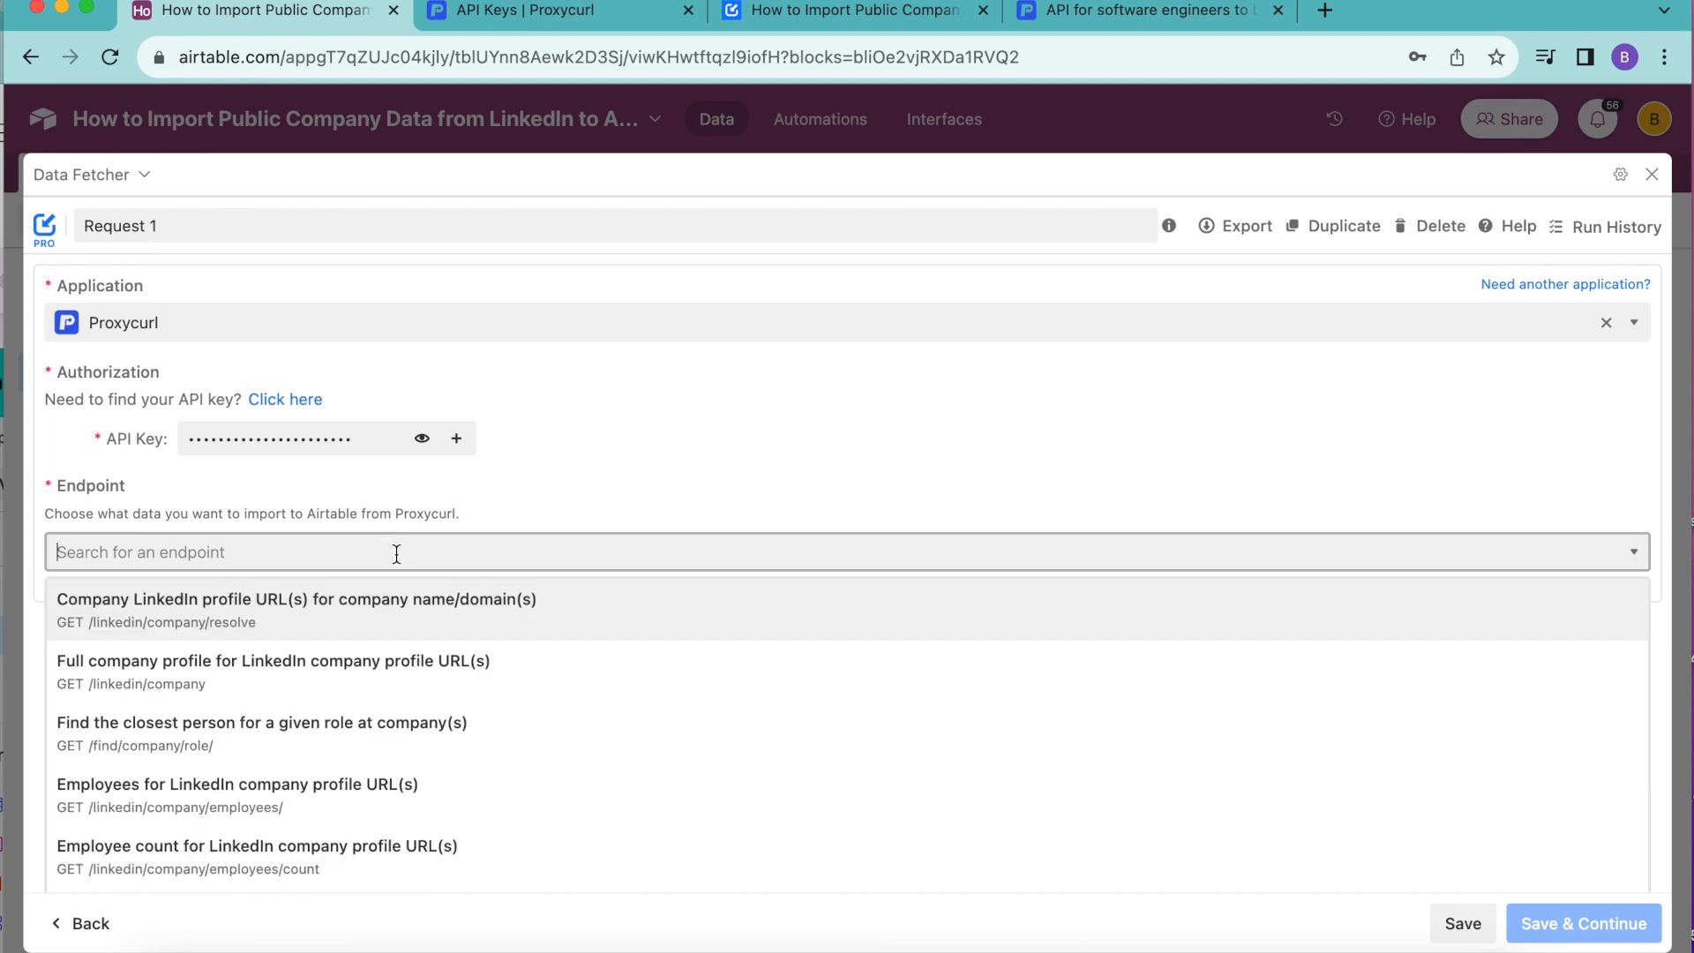
pyautogui.click(374, 672)
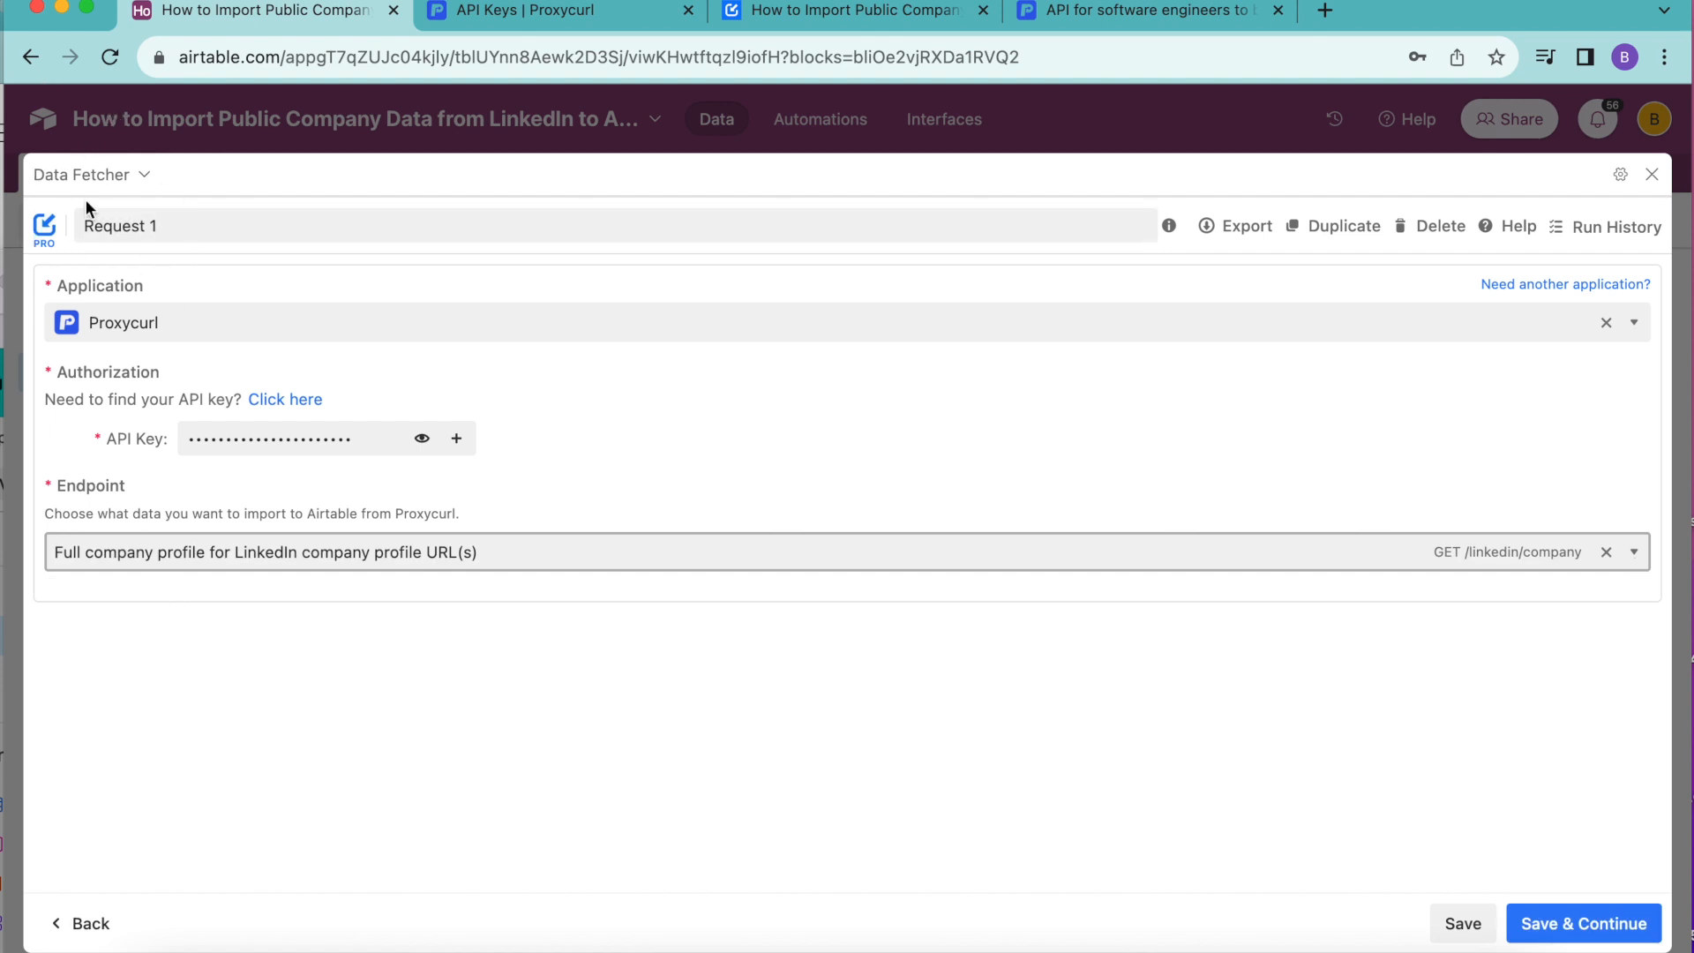
pyautogui.click(174, 225)
pyautogui.moveTo(174, 224); pyautogui.dragTo(69, 219)
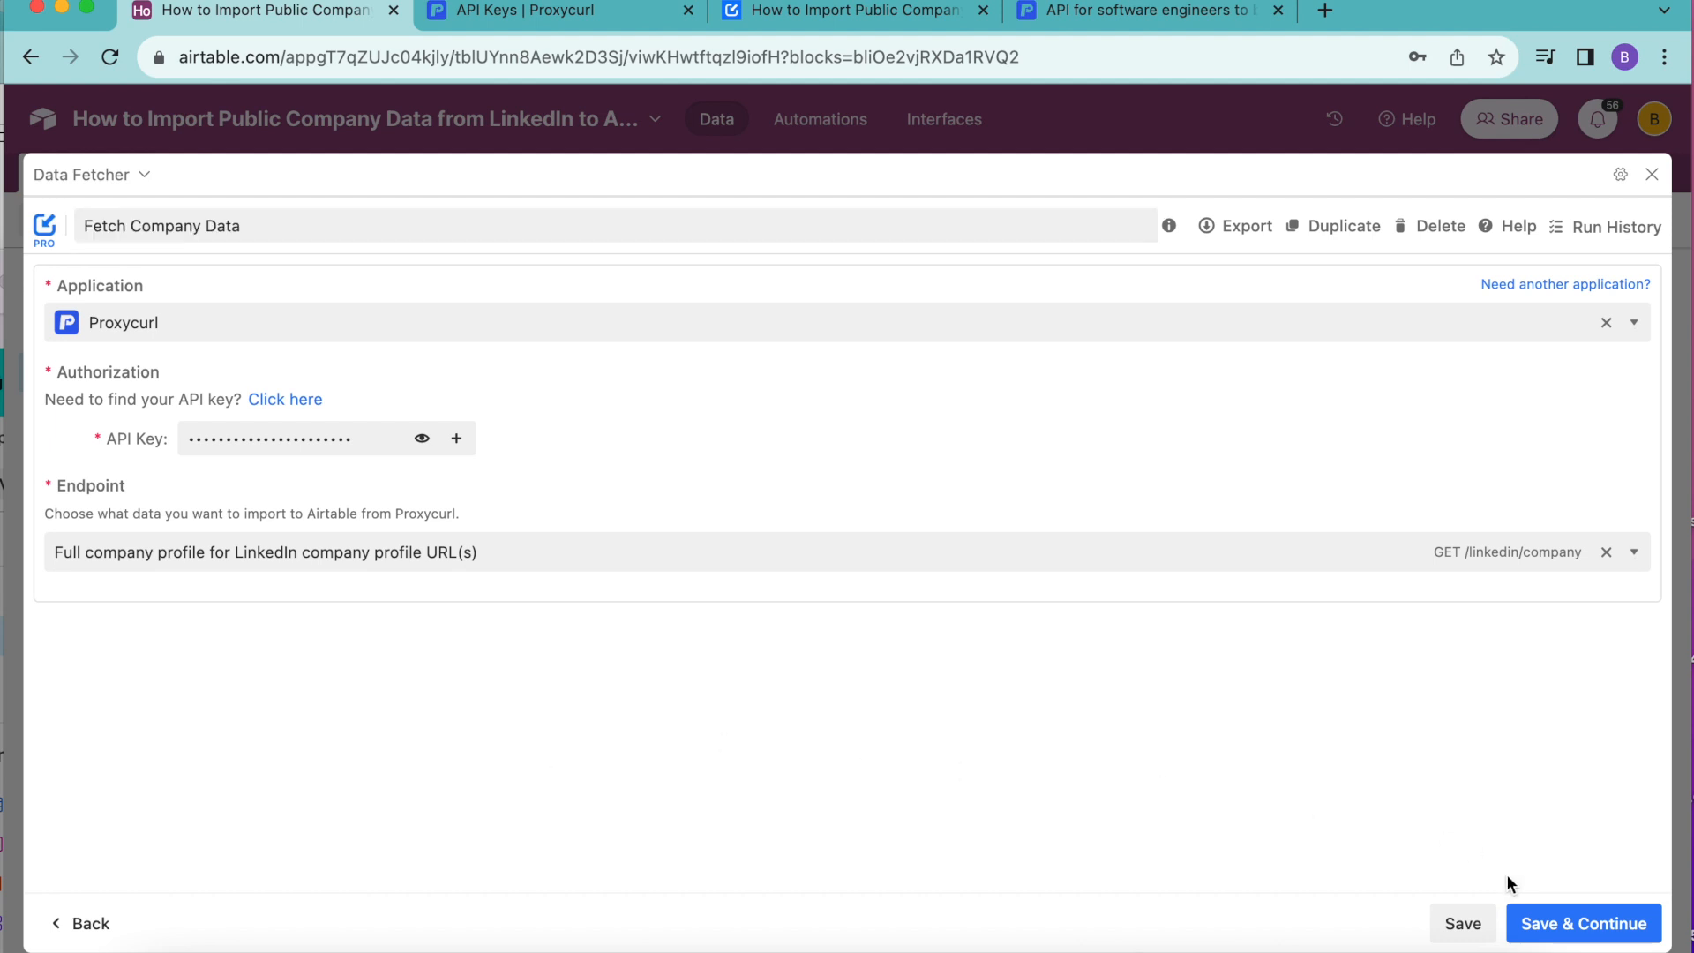
pyautogui.click(1526, 912)
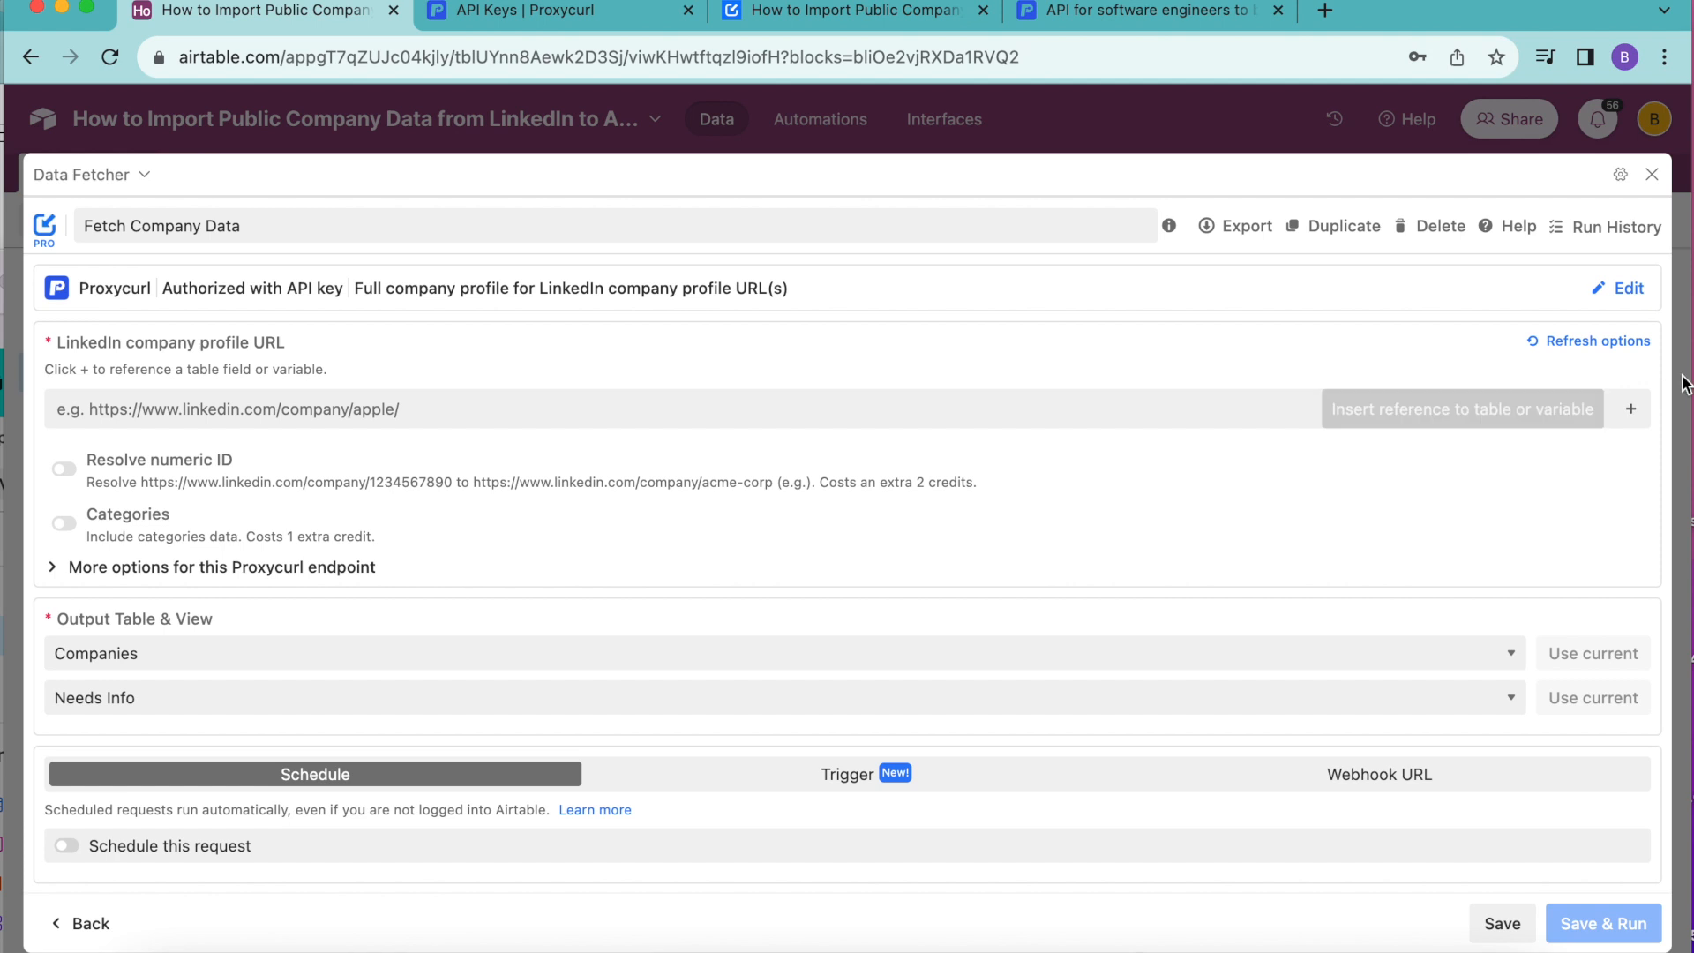
# - Reference the Companies table's LinkedIn URL field as the LinkedIn company profile URL, running for every record in the Needs Info view
pyautogui.click(1634, 408)
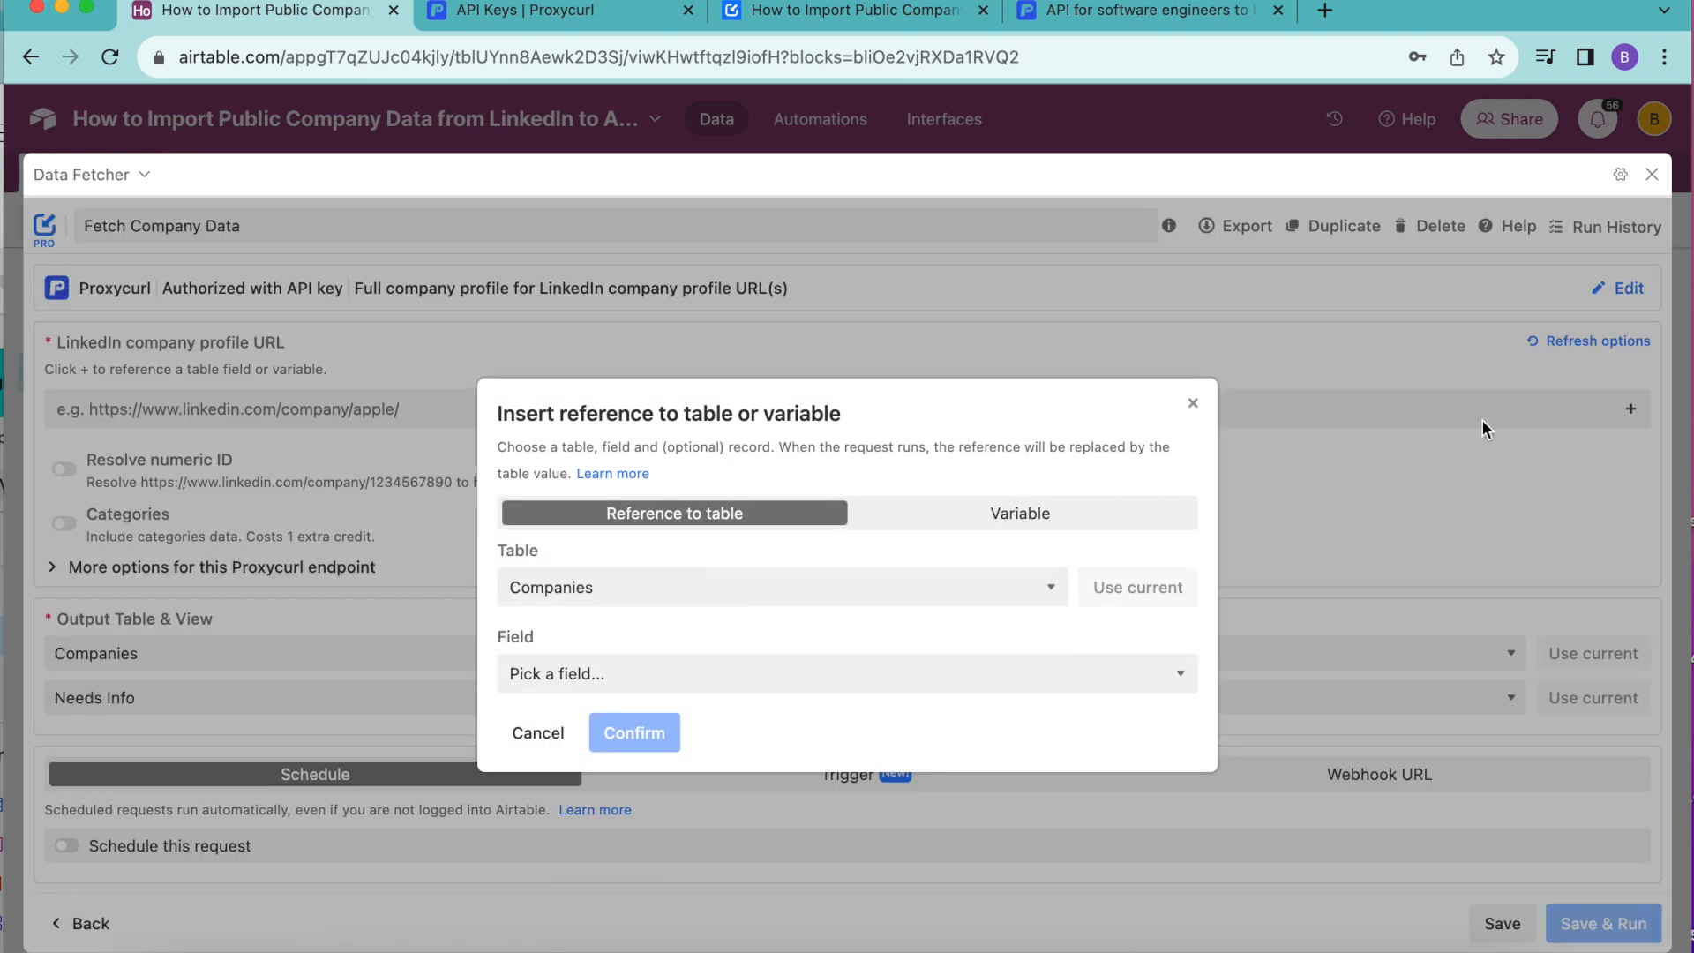
pyautogui.click(561, 600)
pyautogui.click(562, 589)
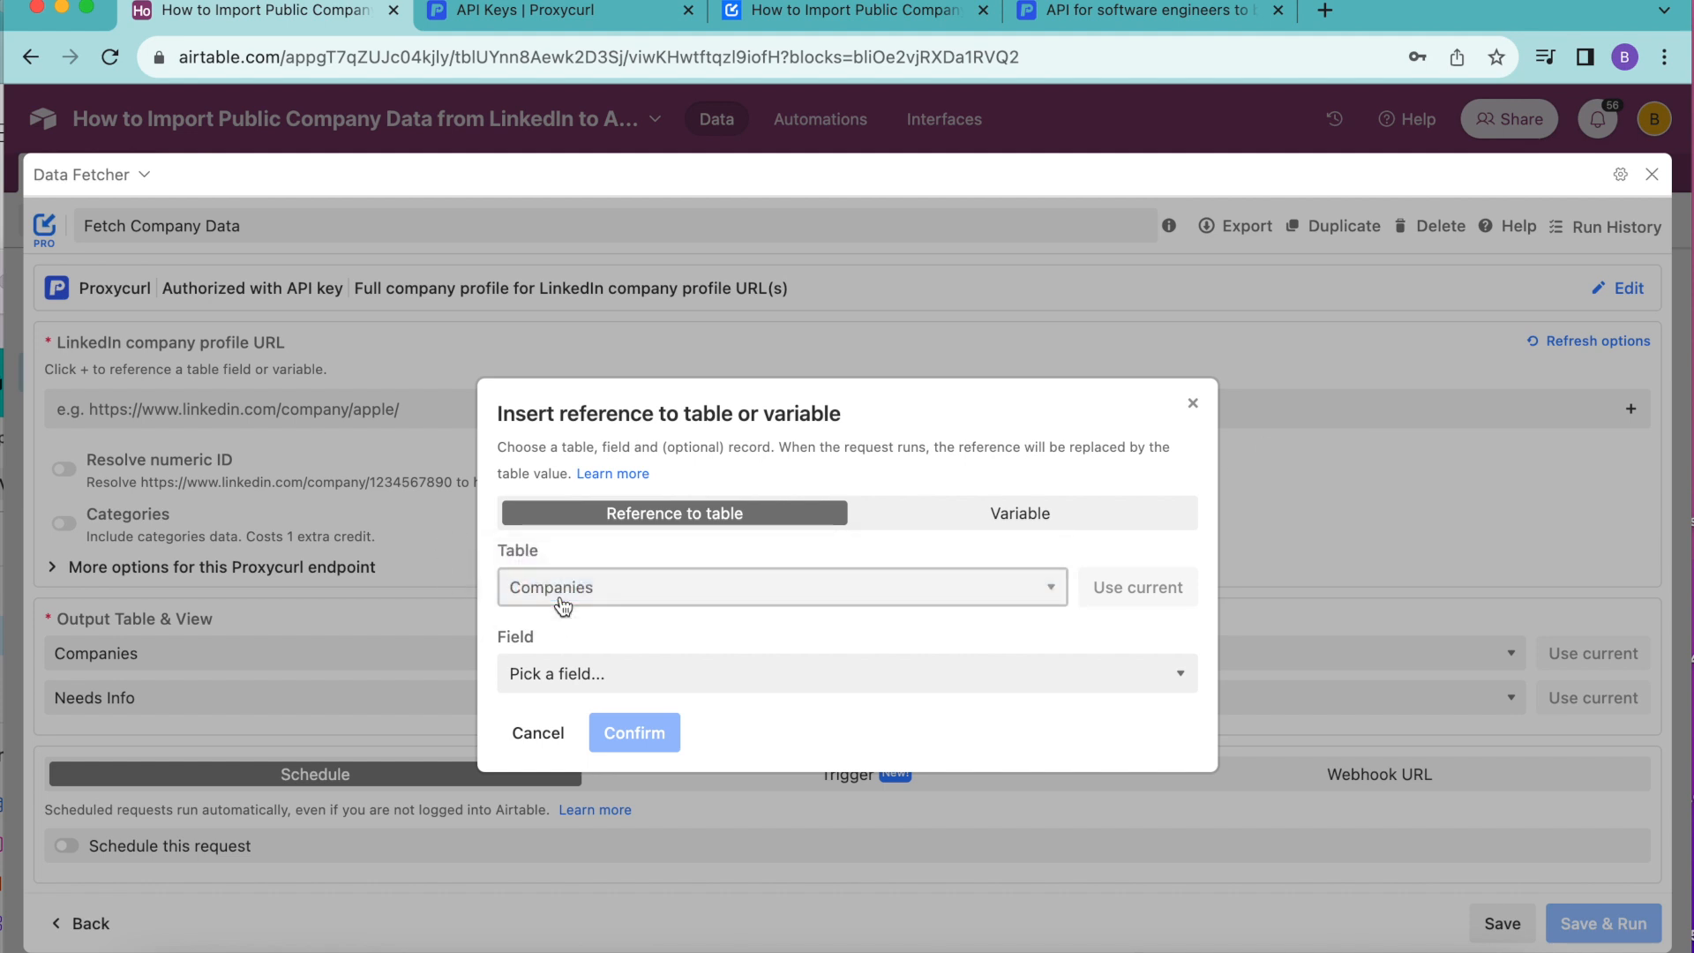
pyautogui.click(574, 674)
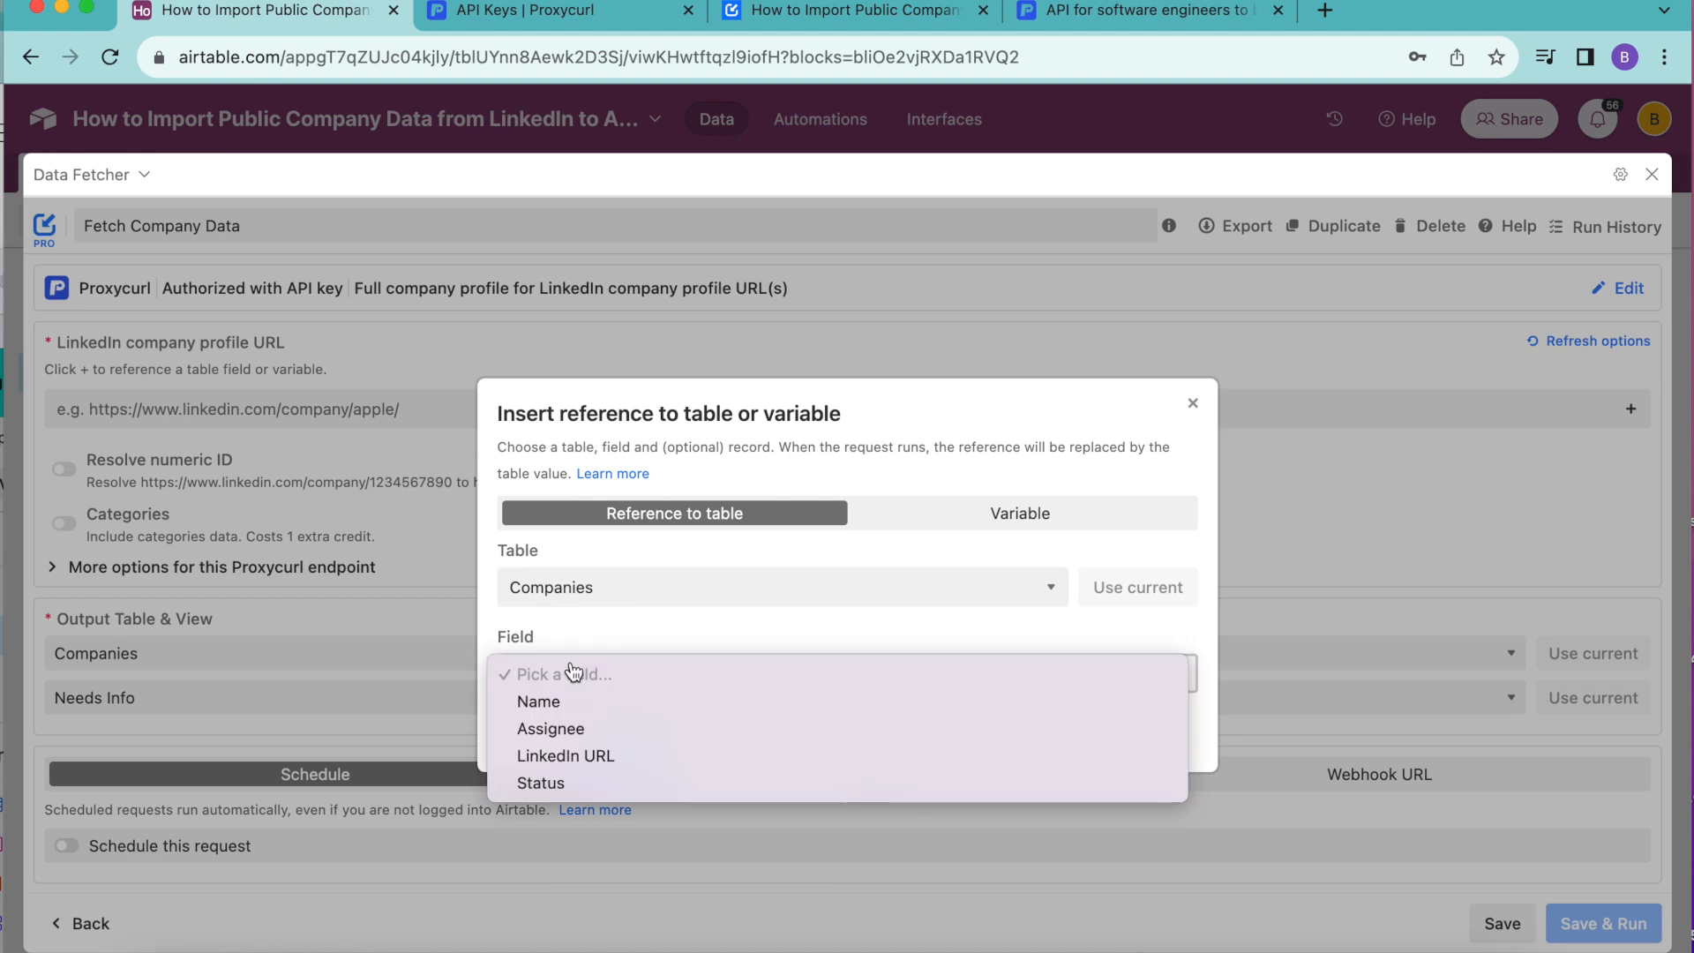
pyautogui.click(582, 757)
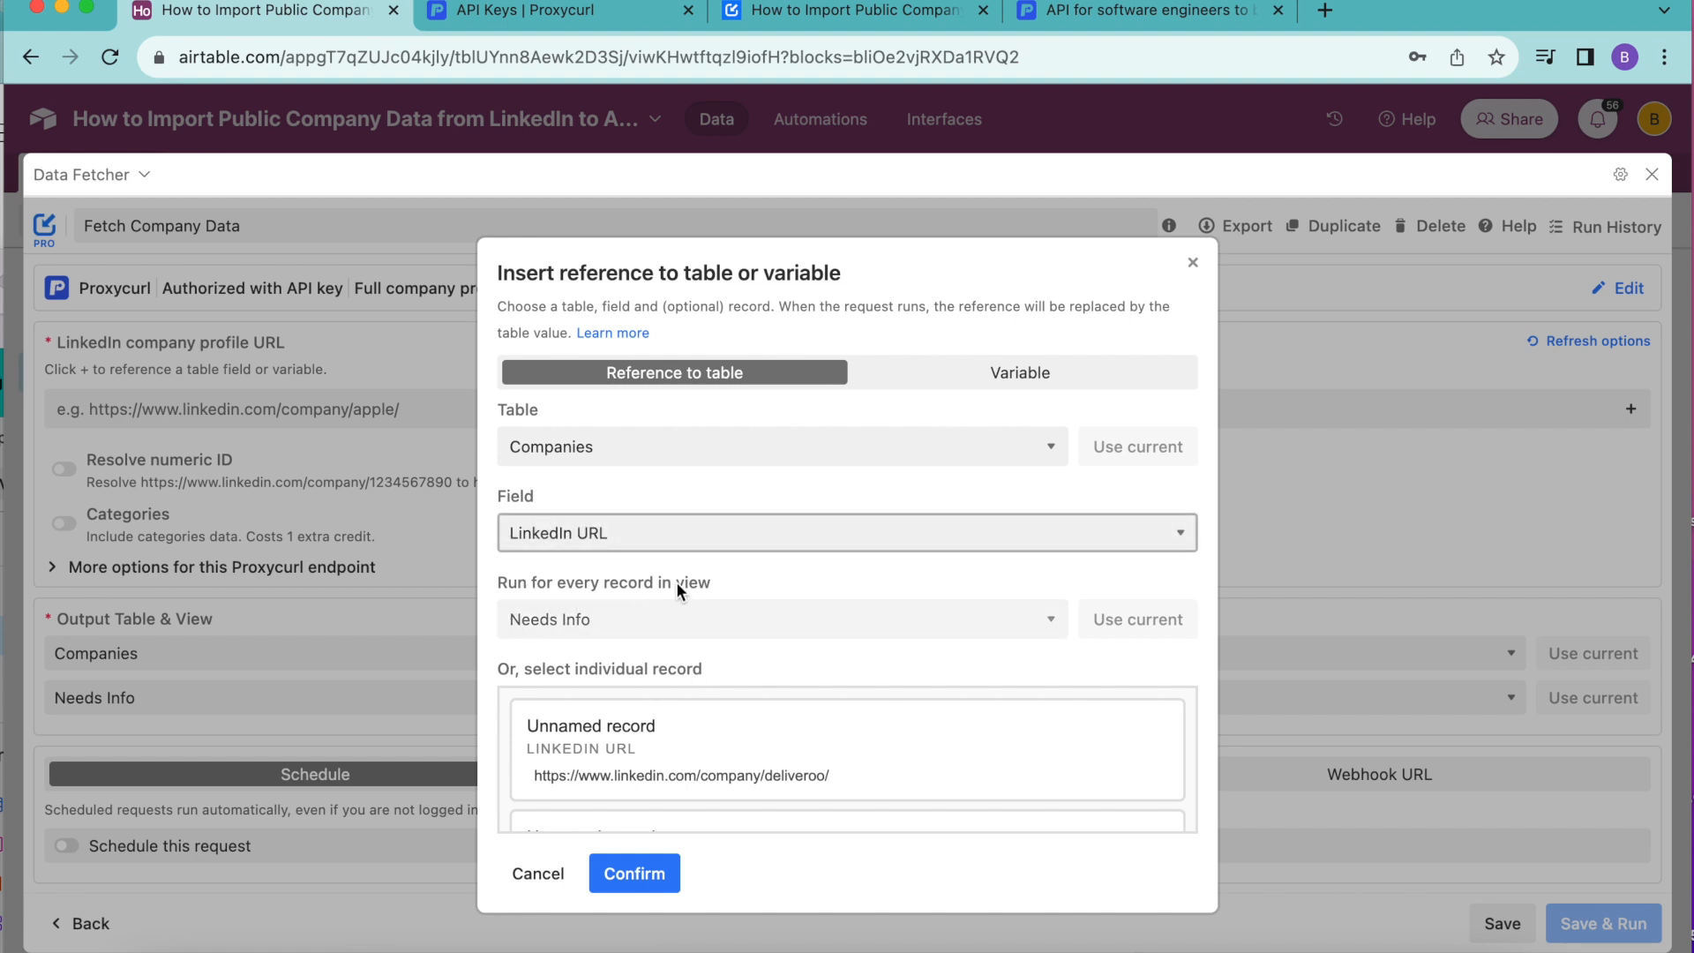
pyautogui.click(618, 628)
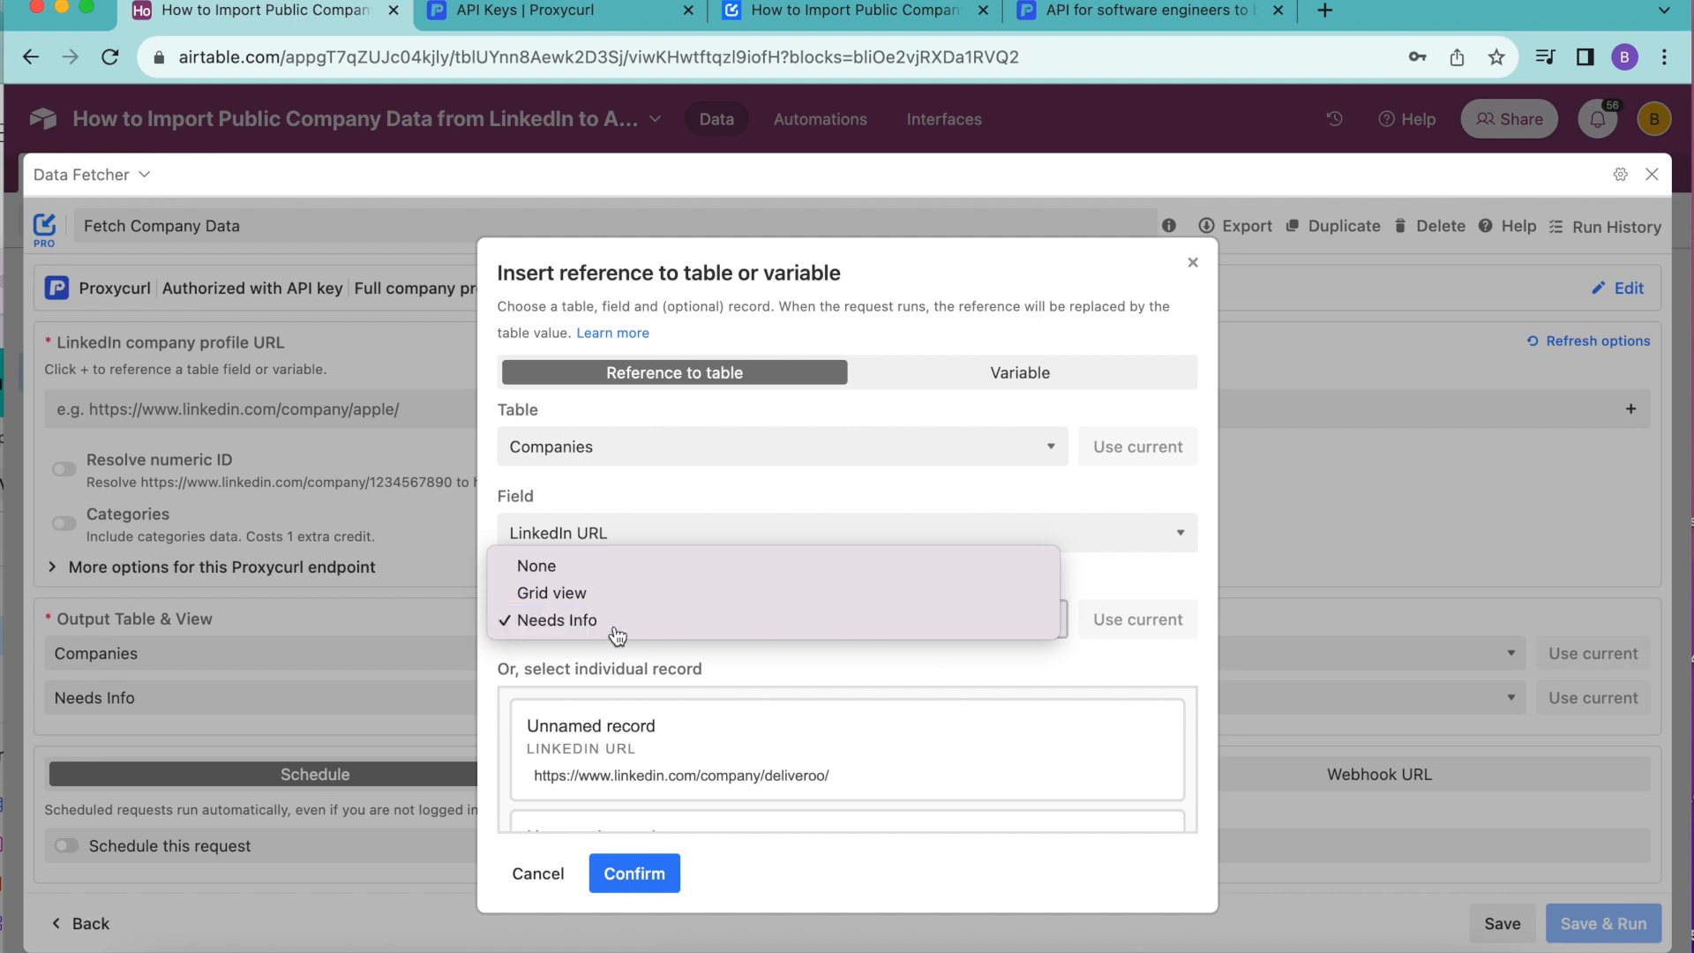
pyautogui.click(618, 632)
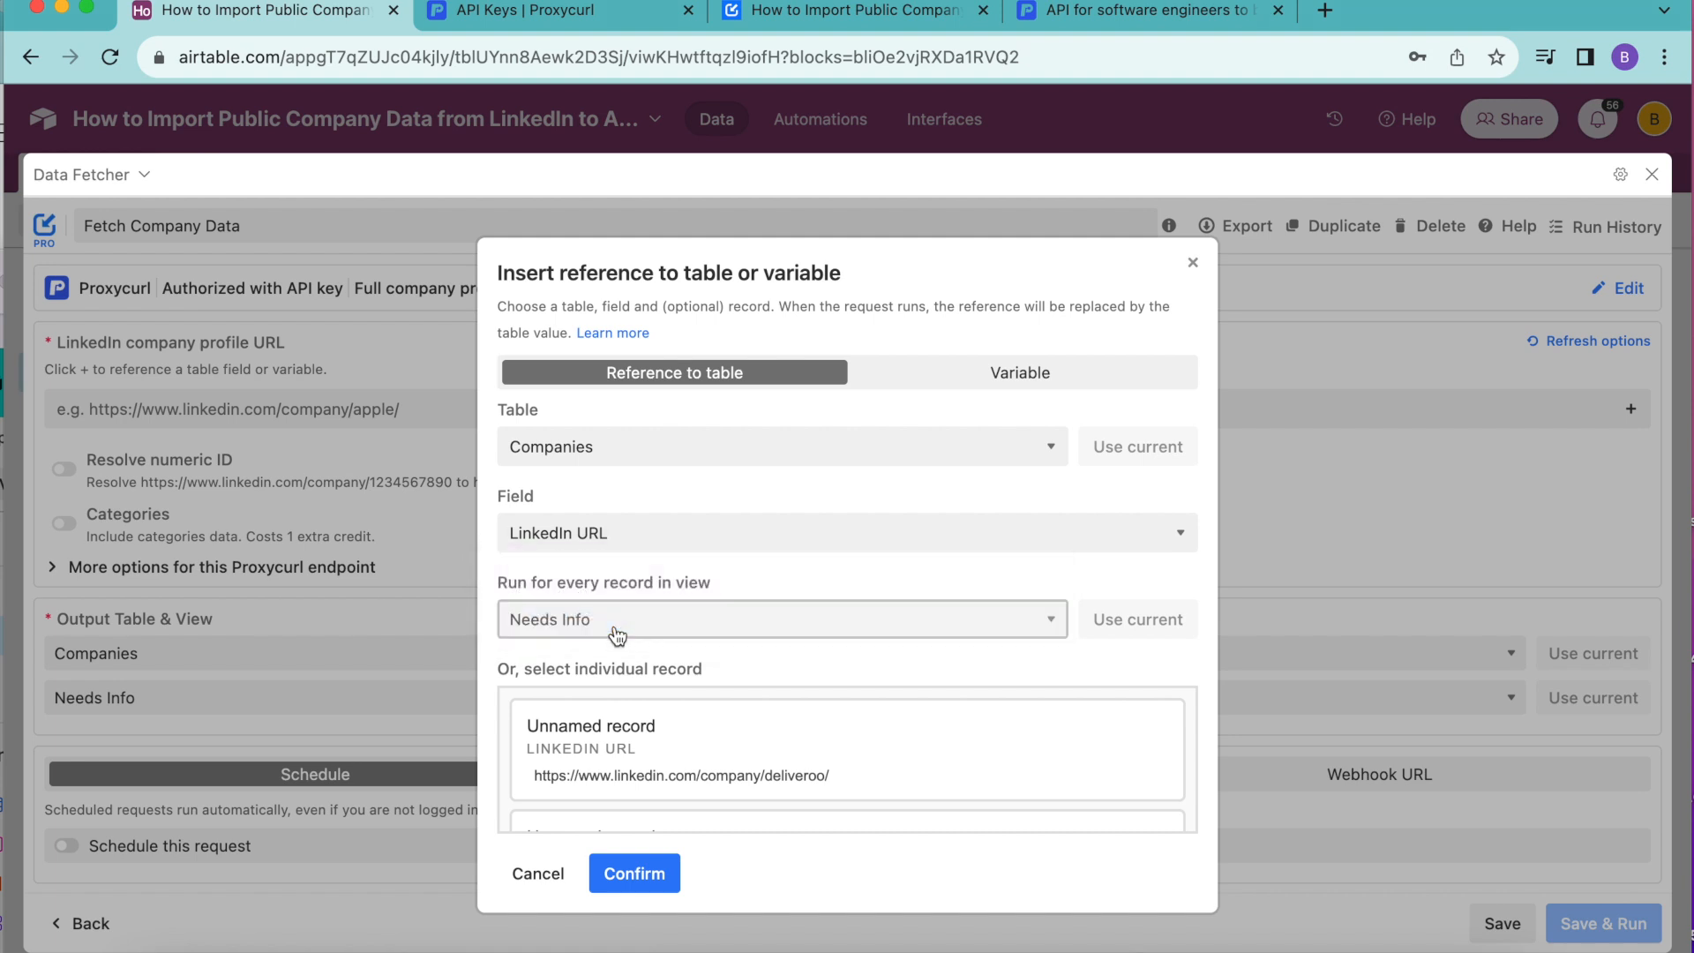
pyautogui.click(631, 876)
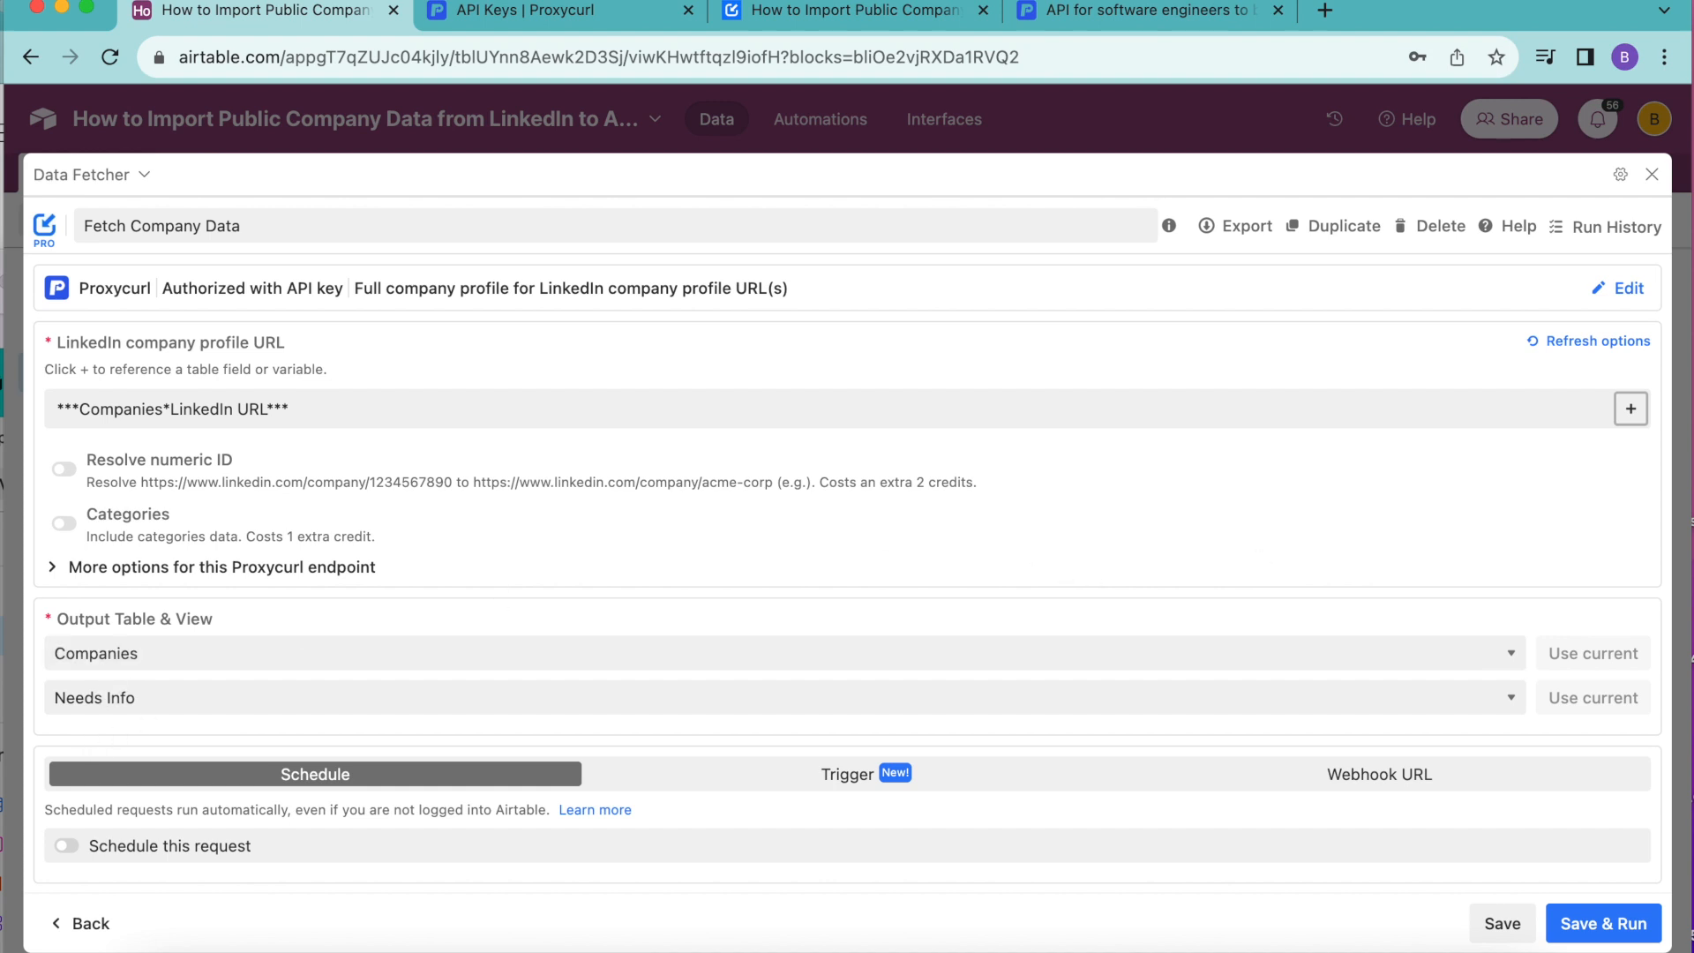
# - Save and run the request, and deselect all fields in the response field mapping
pyautogui.click(1603, 924)
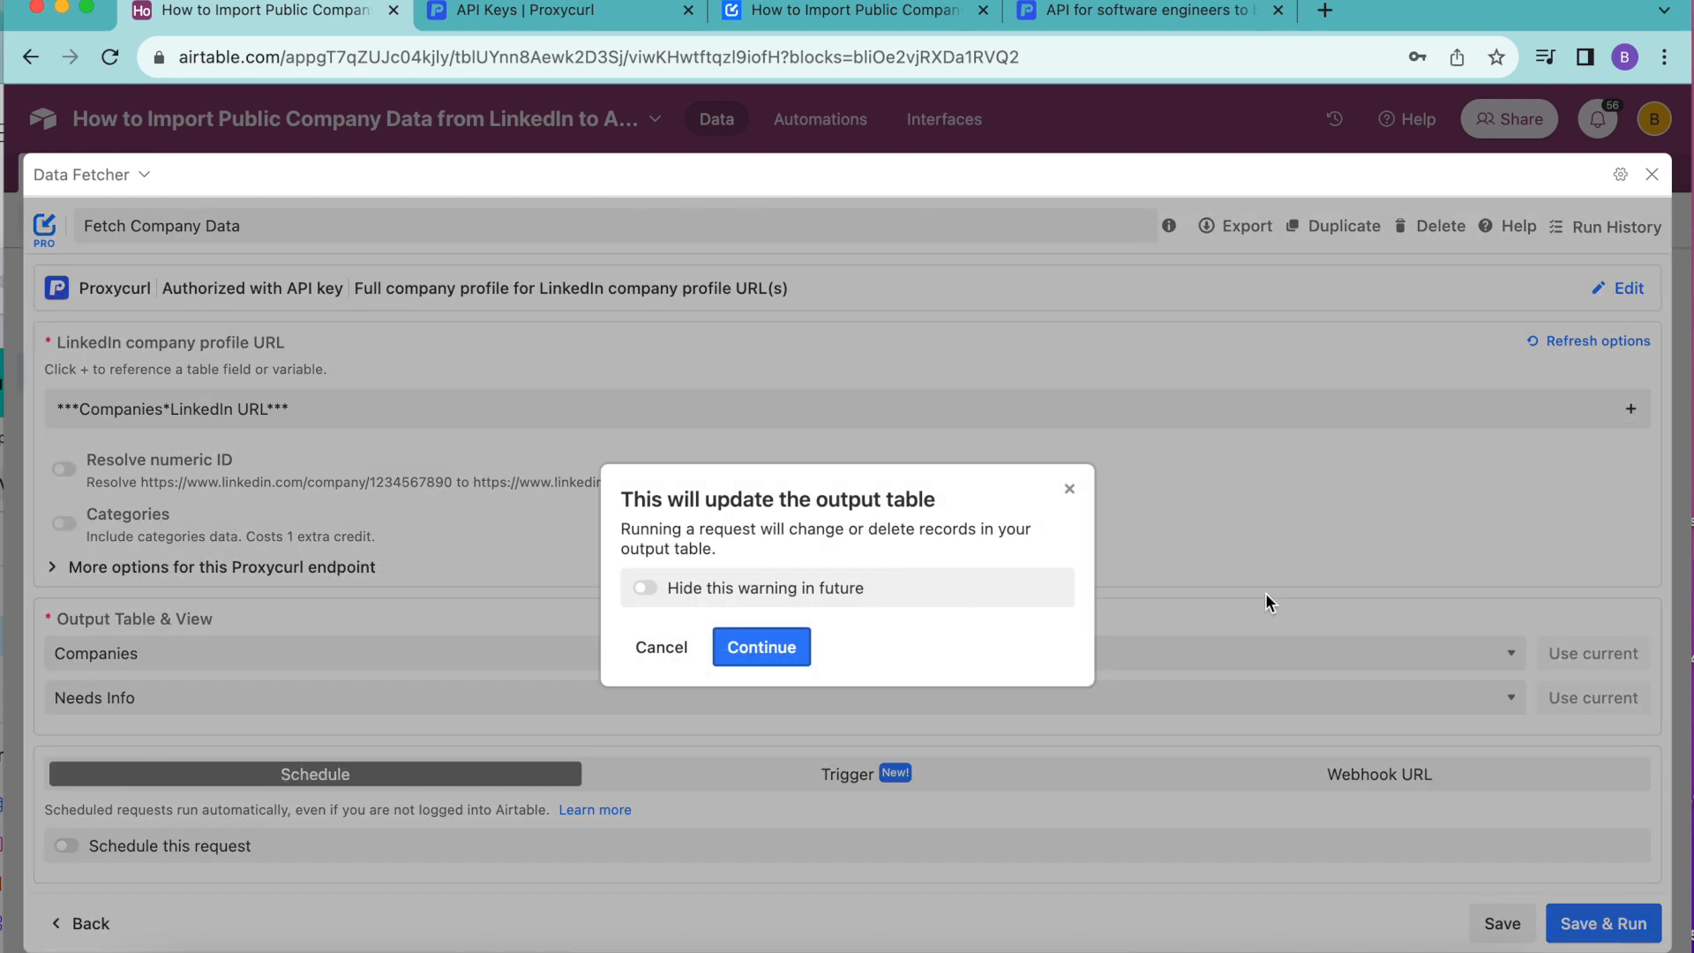
pyautogui.click(739, 656)
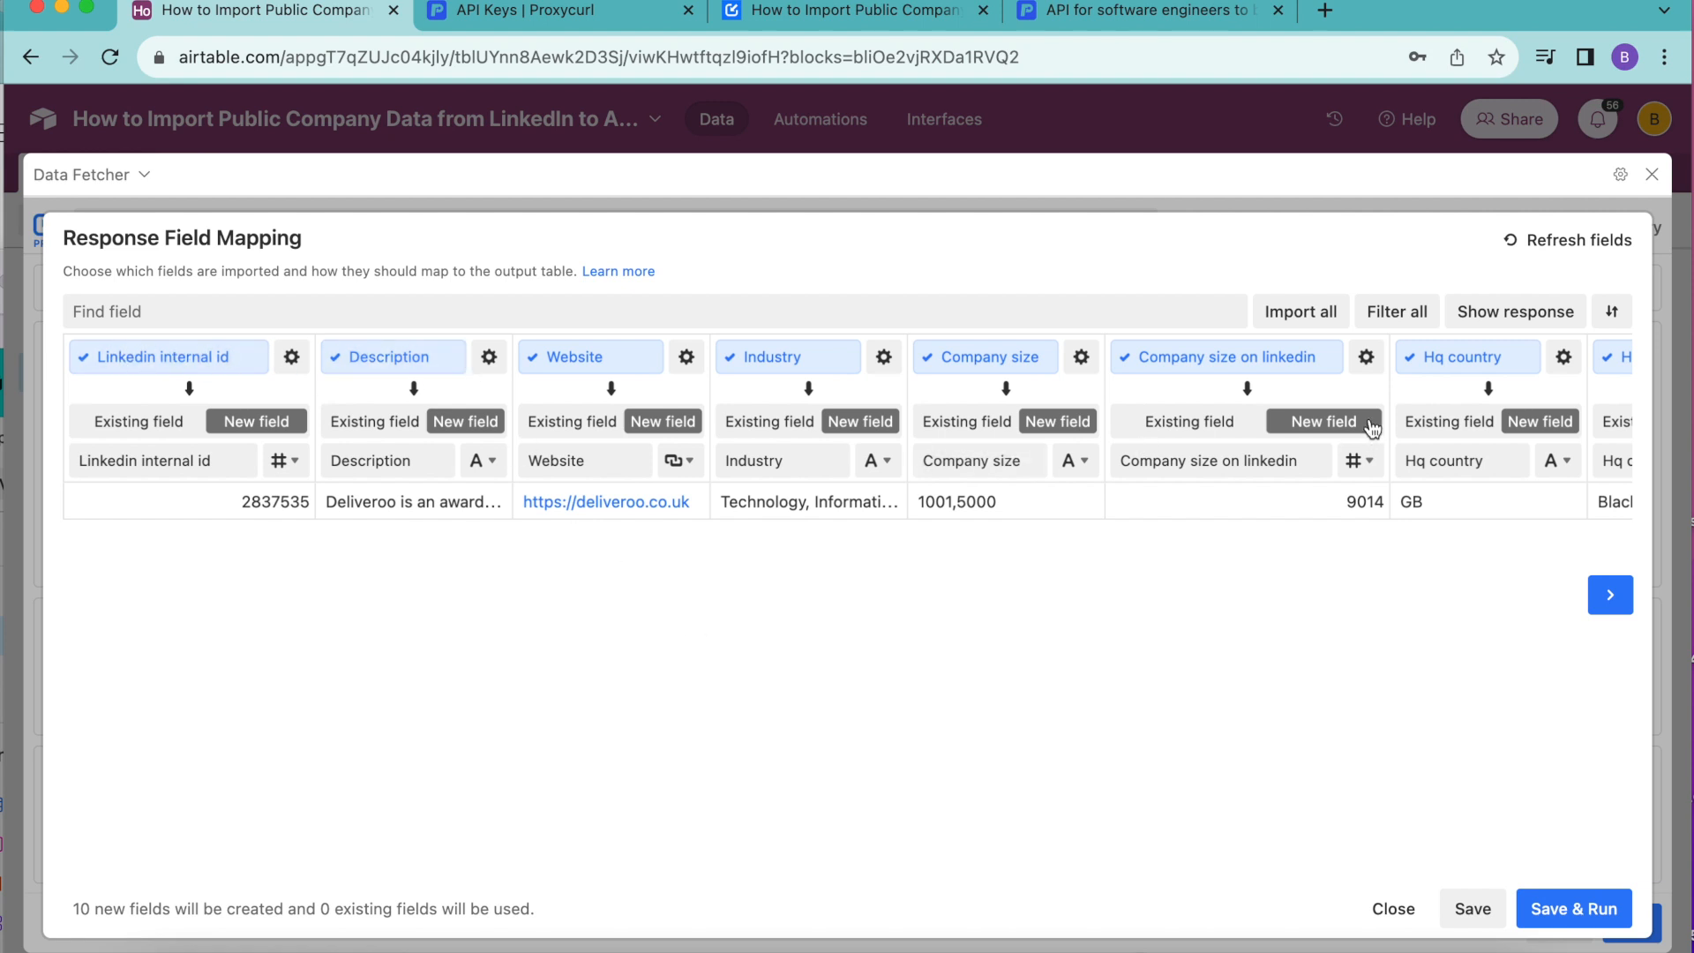
pyautogui.click(1392, 325)
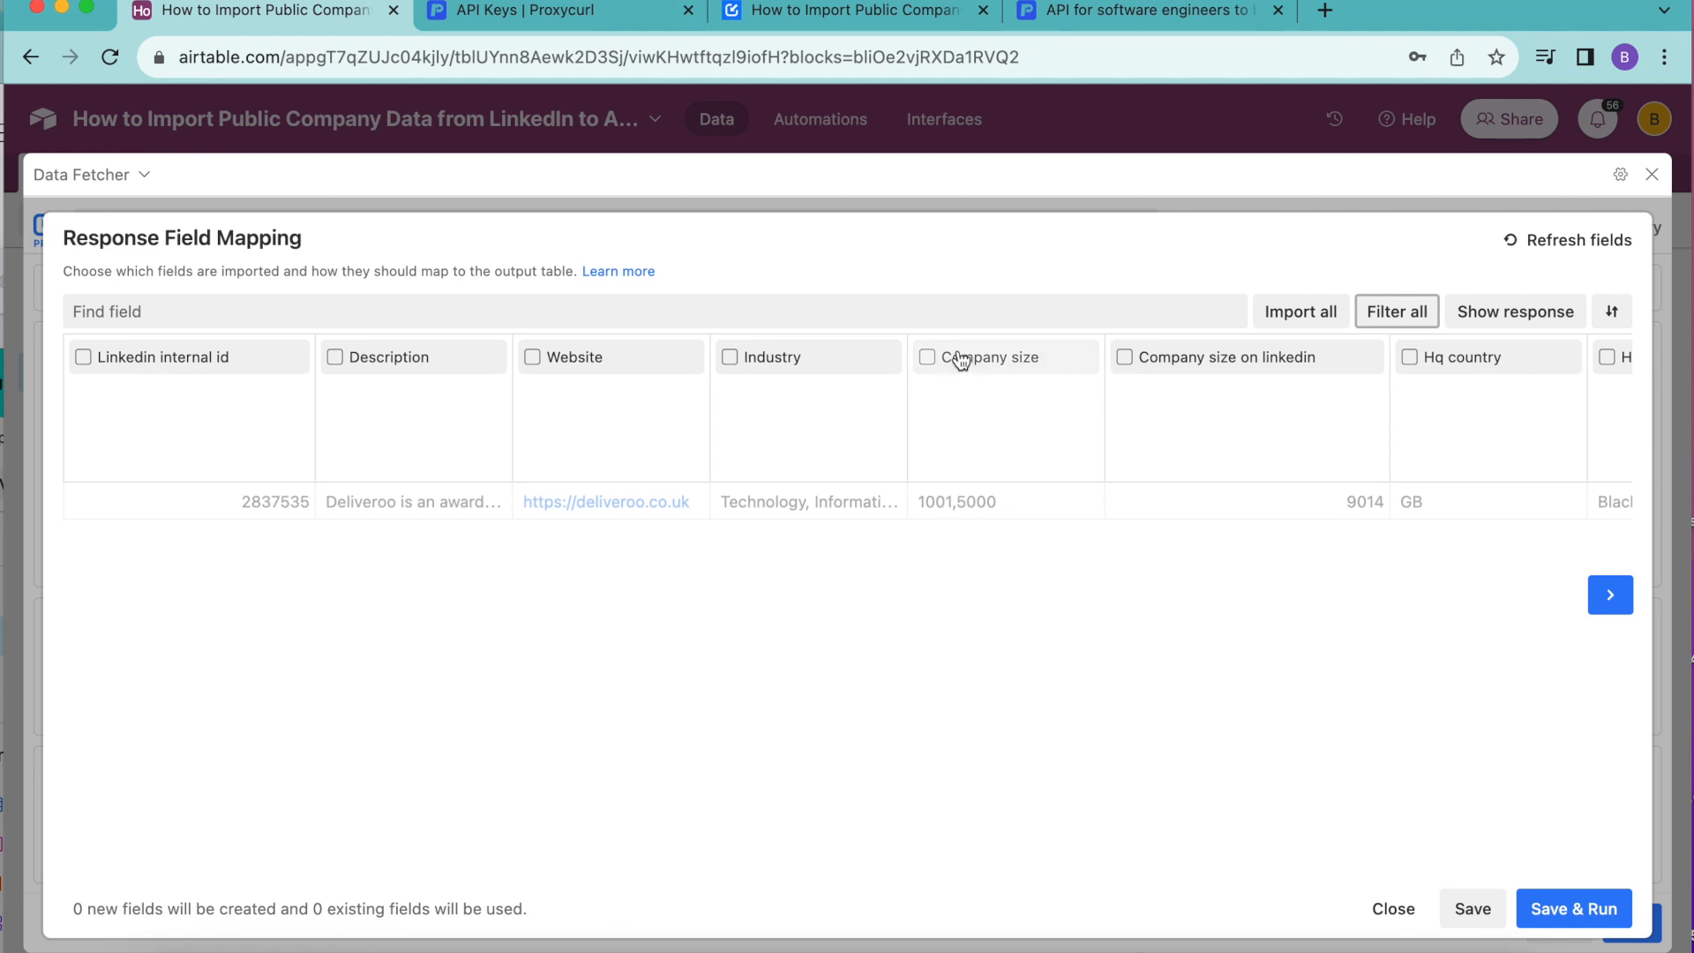
# - Find and select the Name, Description and Website fields for import in the response field mapping
pyautogui.click(770, 319)
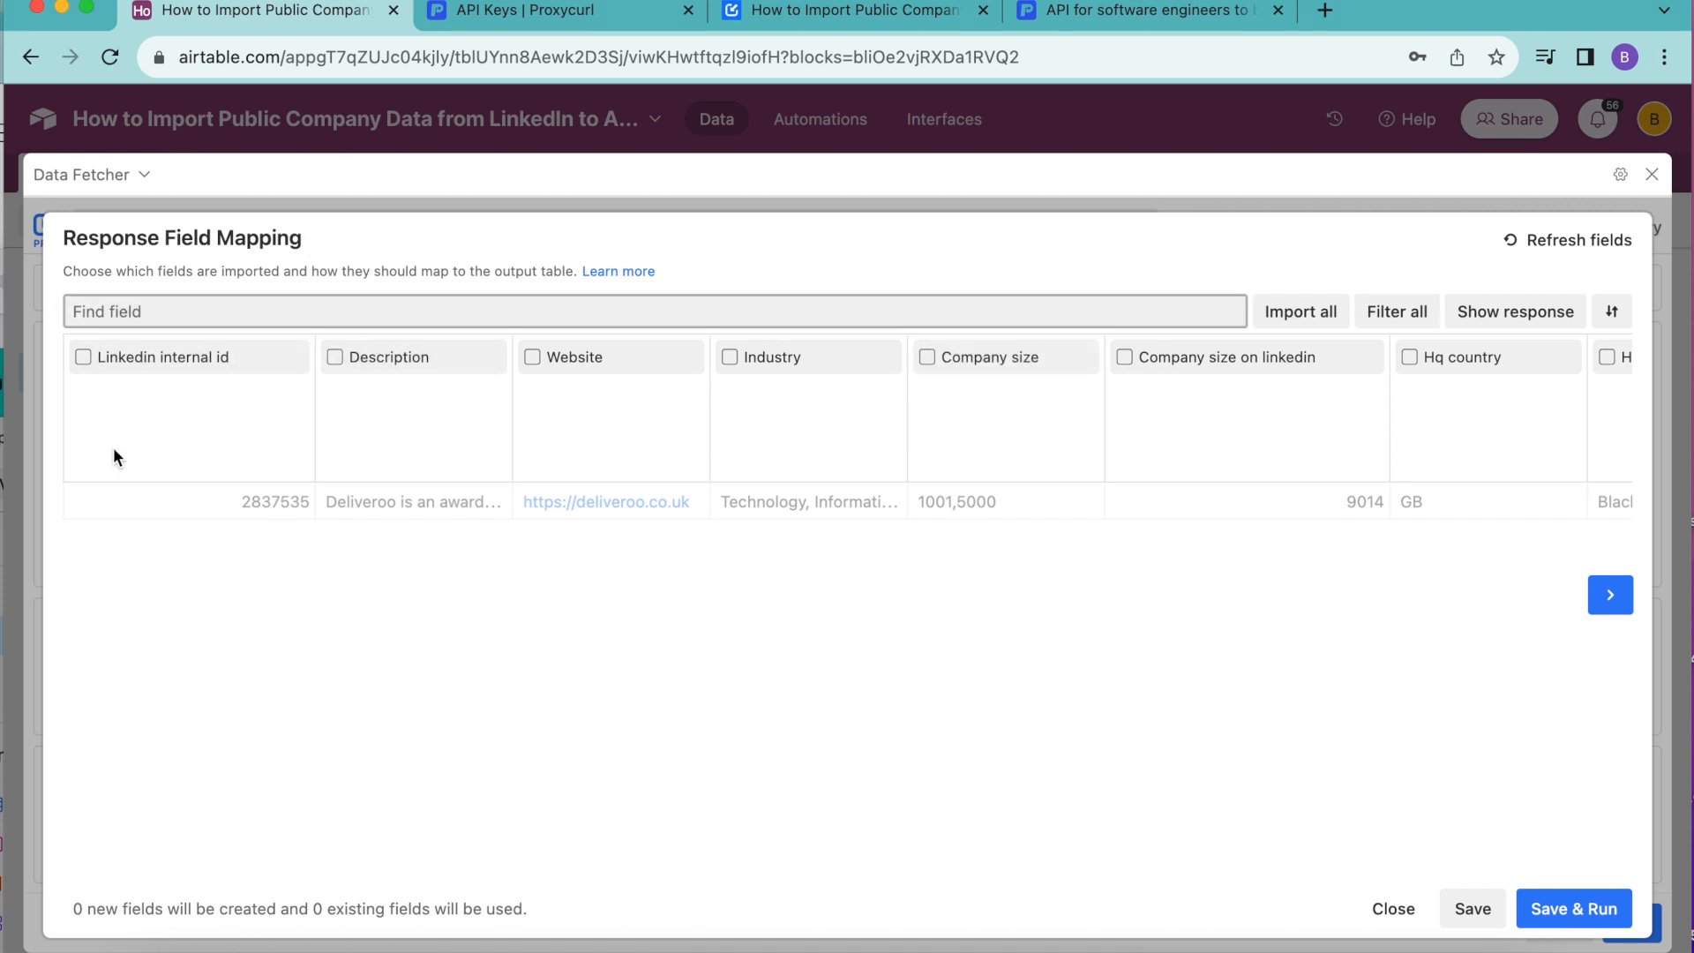
pyautogui.write('name')
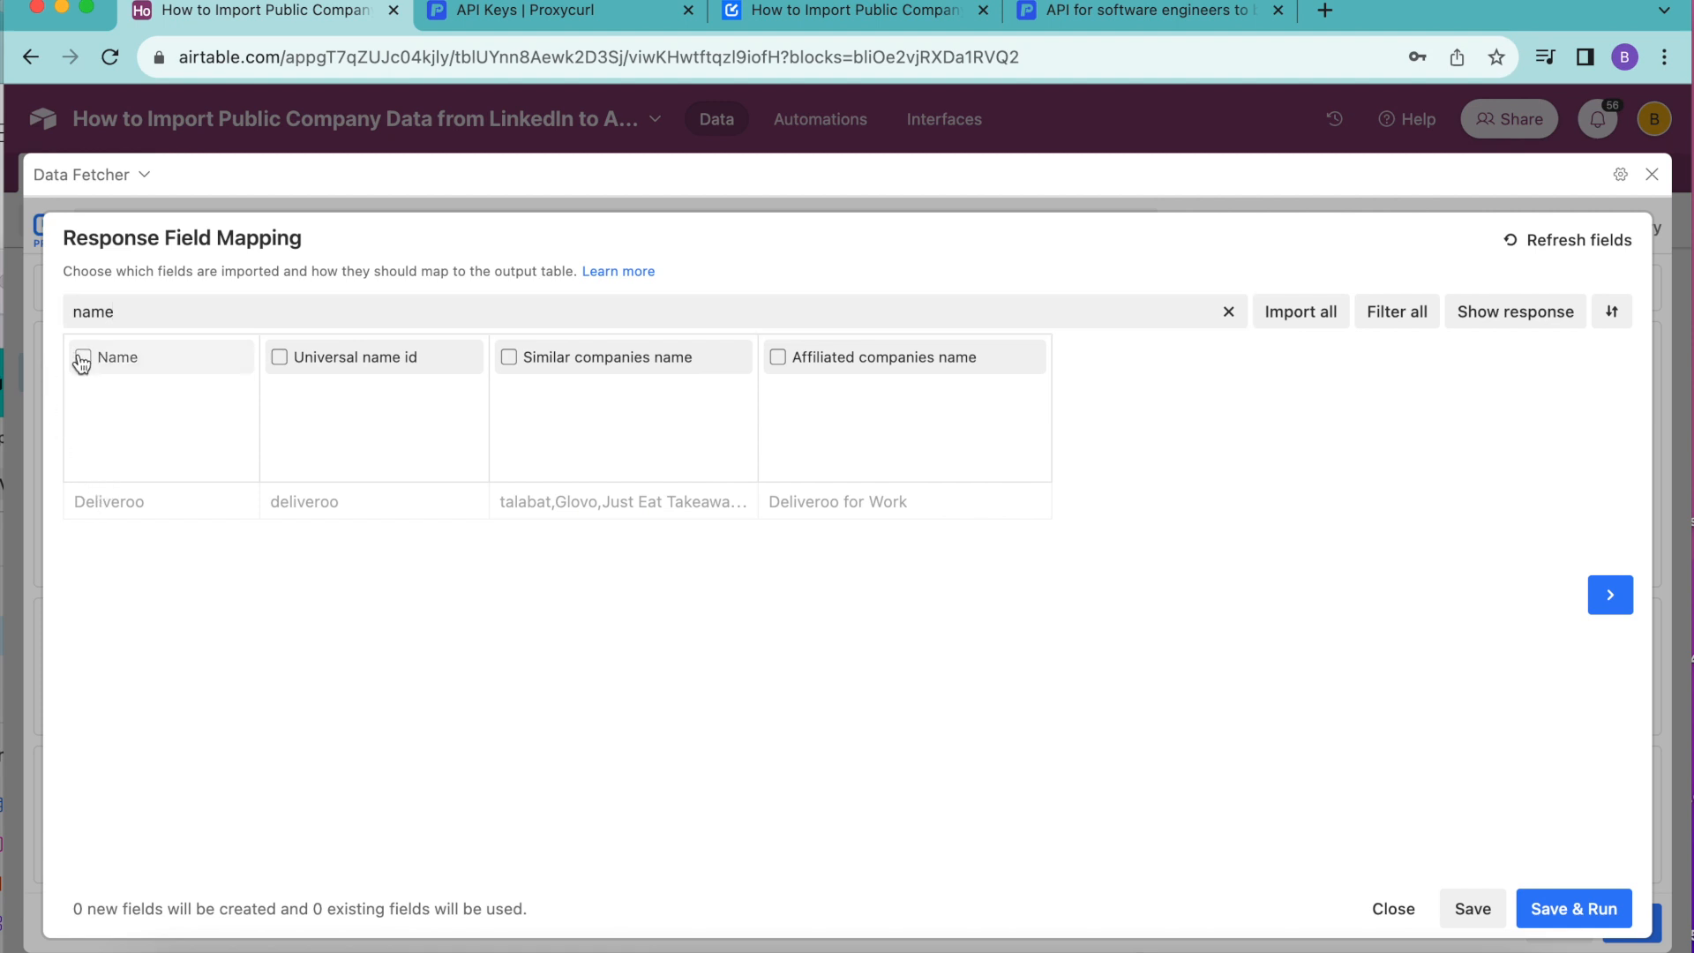
pyautogui.click(82, 357)
pyautogui.moveTo(129, 309); pyautogui.dragTo(52, 313)
pyautogui.write('desc')
pyautogui.click(83, 357)
pyautogui.write('web')
pyautogui.click(83, 358)
# - Find and select the Company size on linkedin, Profile picture and Follower count fields for import
pyautogui.write('compan')
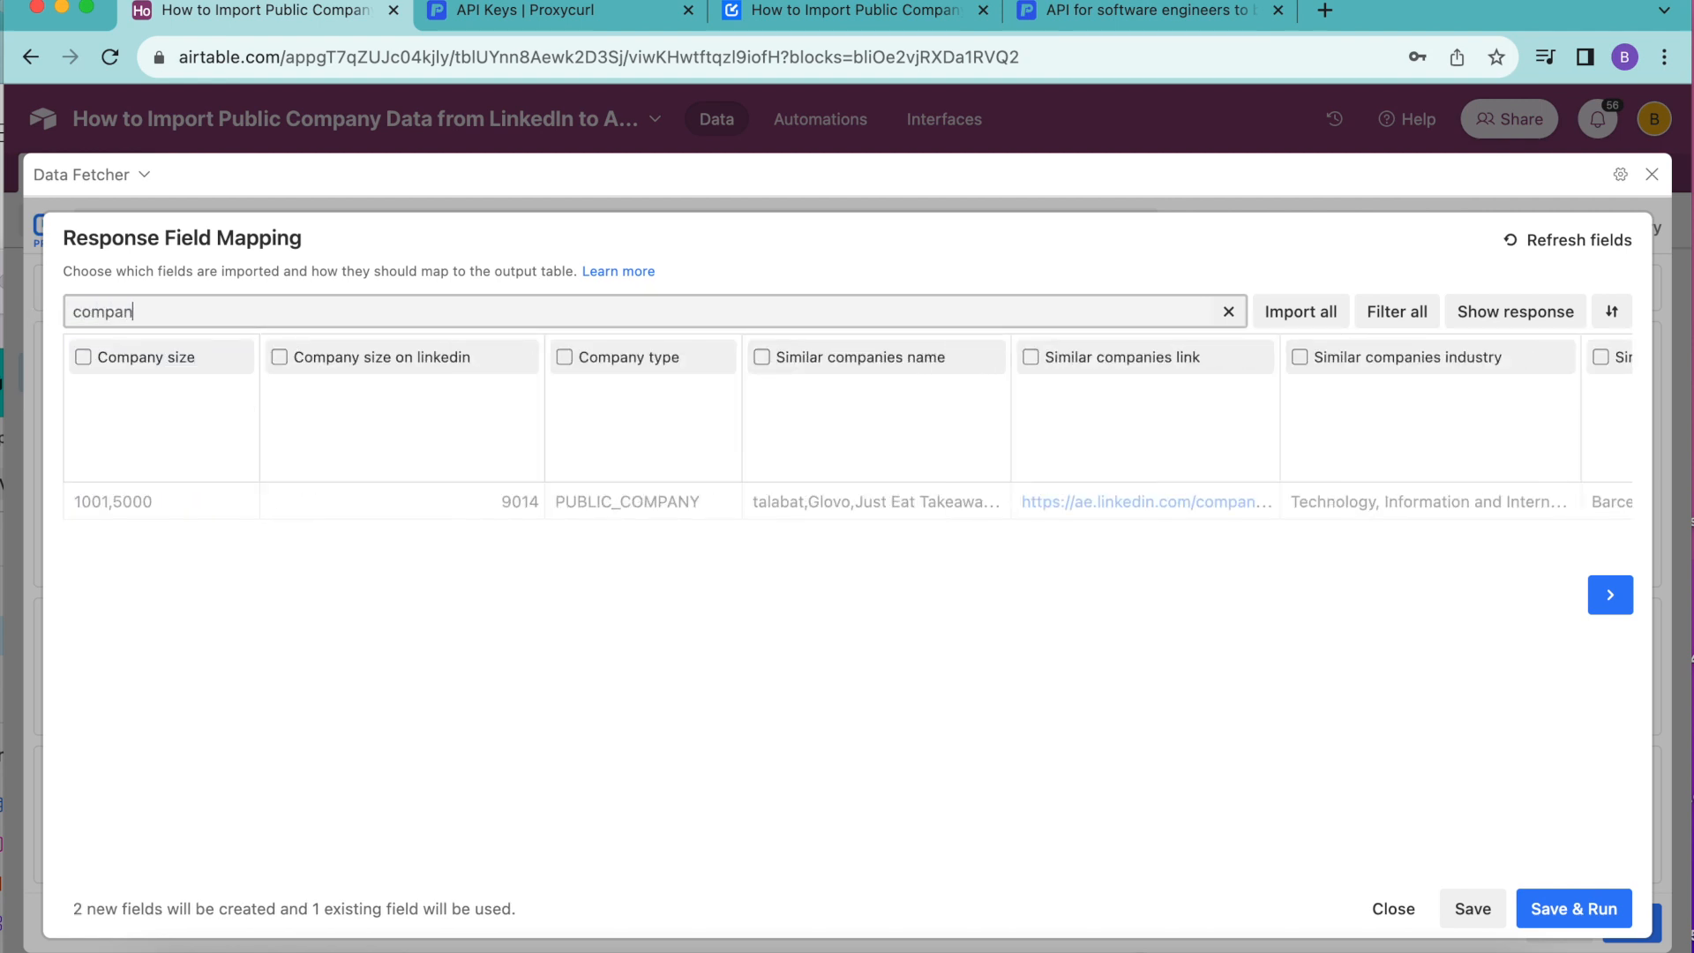
pyautogui.click(280, 357)
pyautogui.moveTo(188, 314); pyautogui.dragTo(34, 309)
pyautogui.write('profi')
pyautogui.click(83, 357)
pyautogui.write('follo')
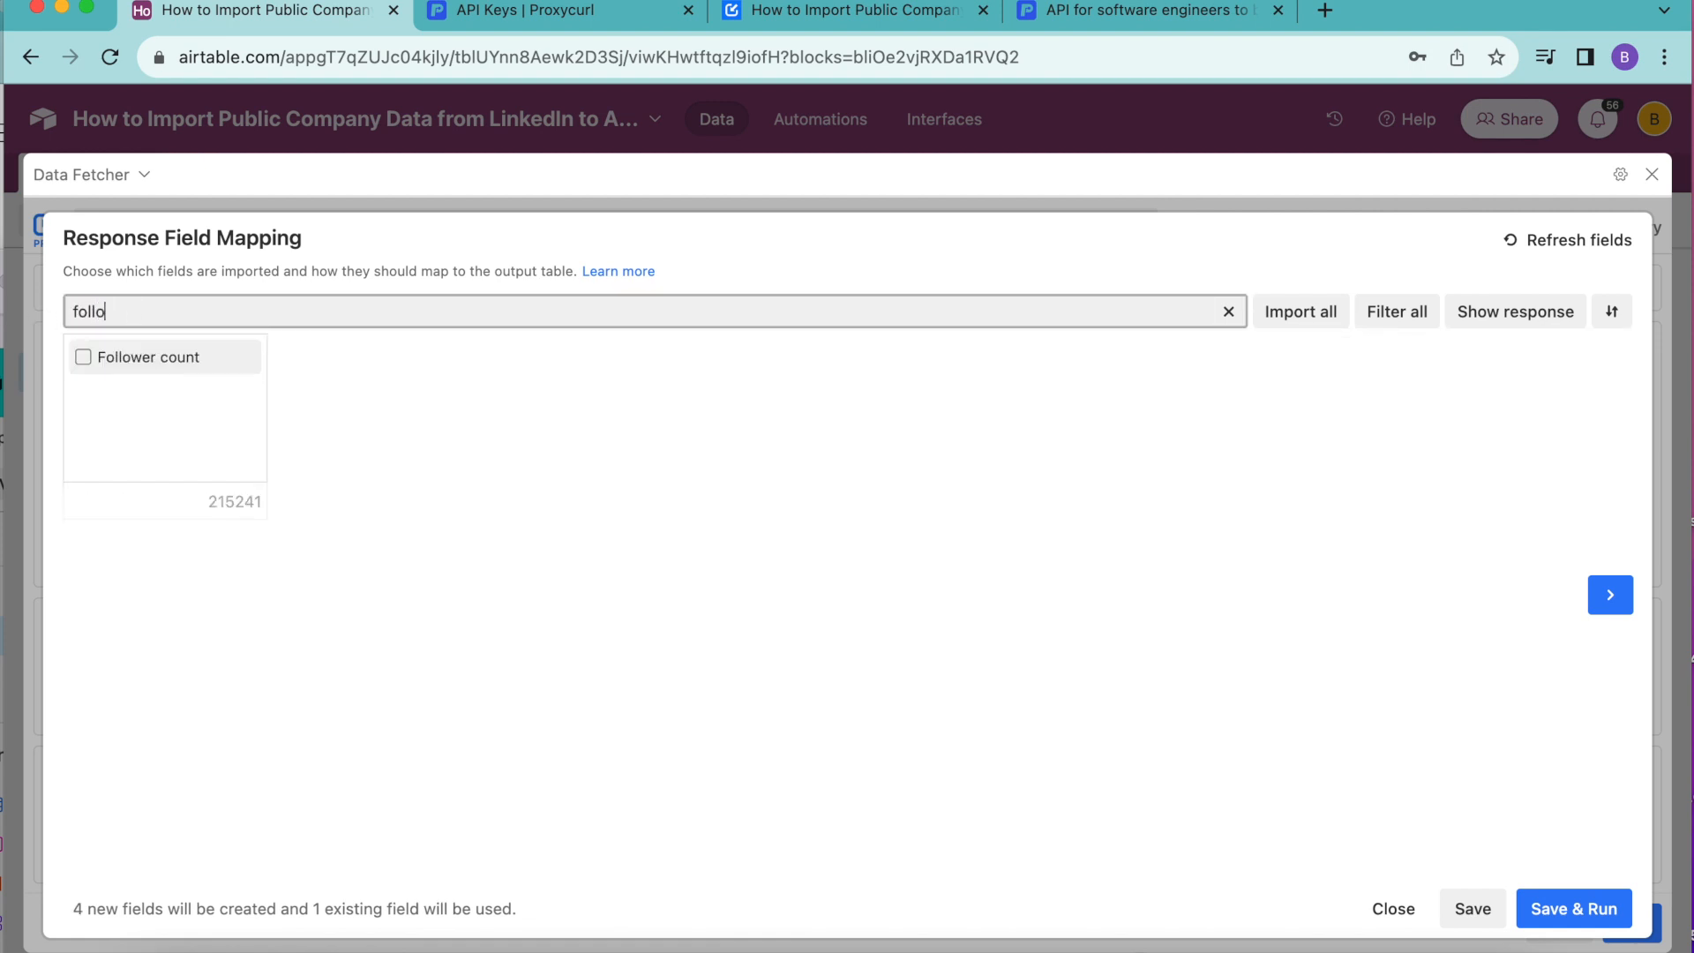
pyautogui.click(83, 356)
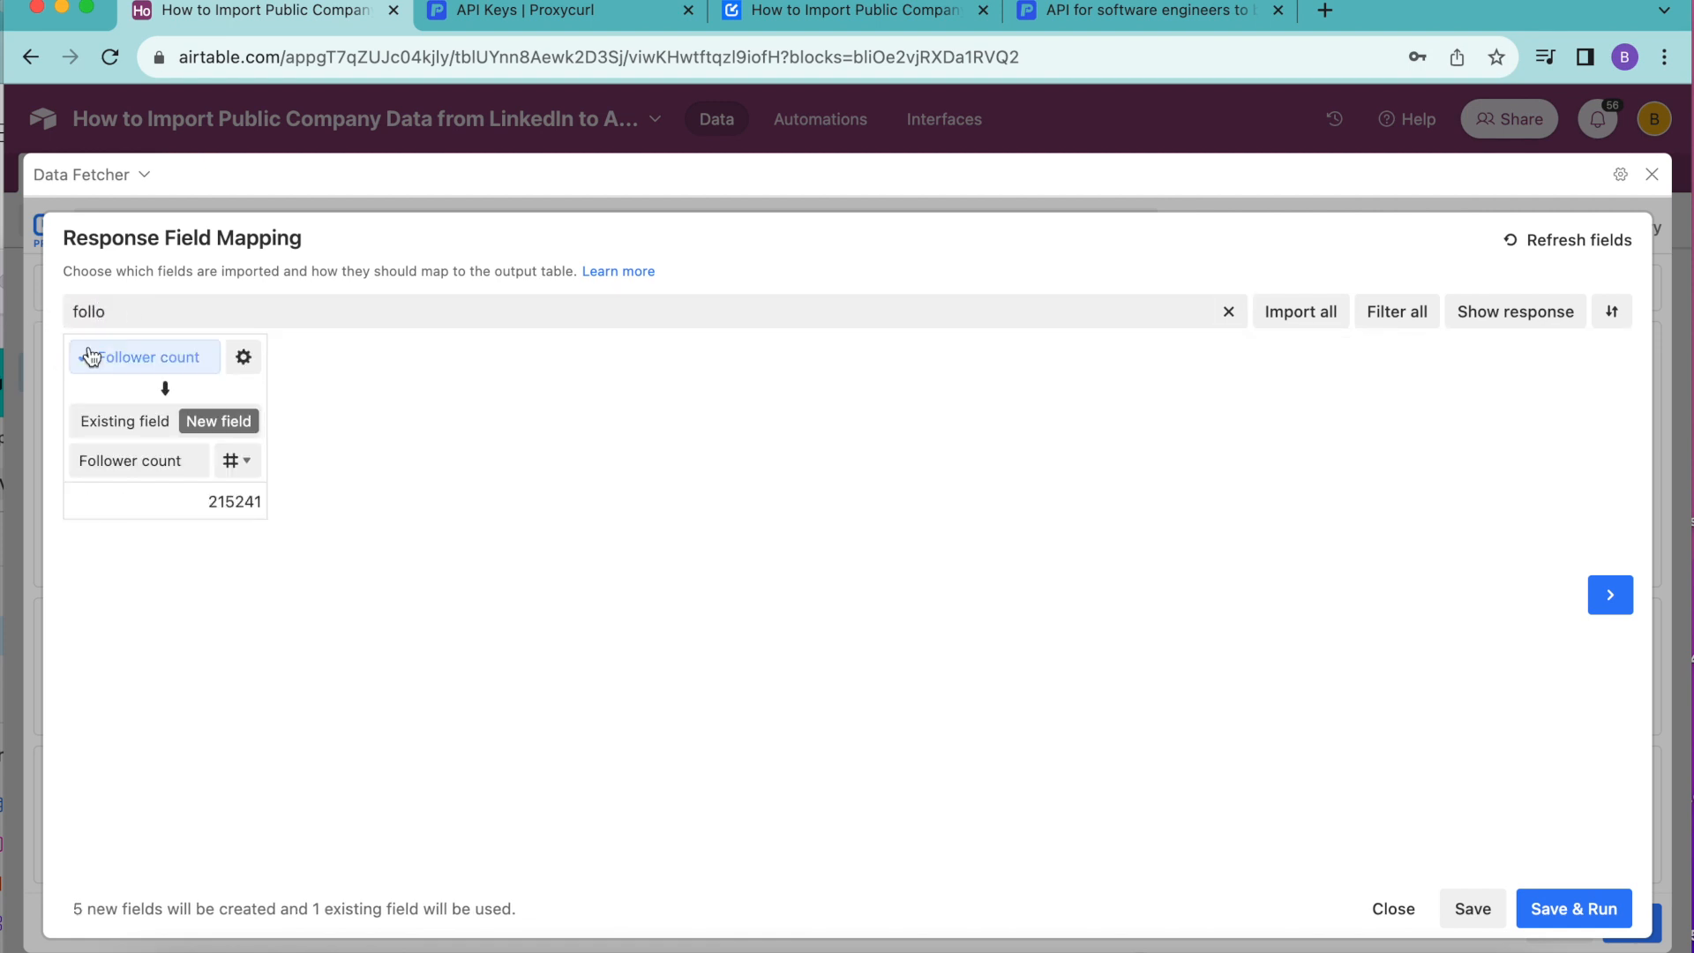
# - Clear the field search, review the selected field mappings, and save and run the import
pyautogui.click(1228, 312)
pyautogui.hscroll(6, 1000, 453)
pyautogui.hscroll(10, 1001, 462)
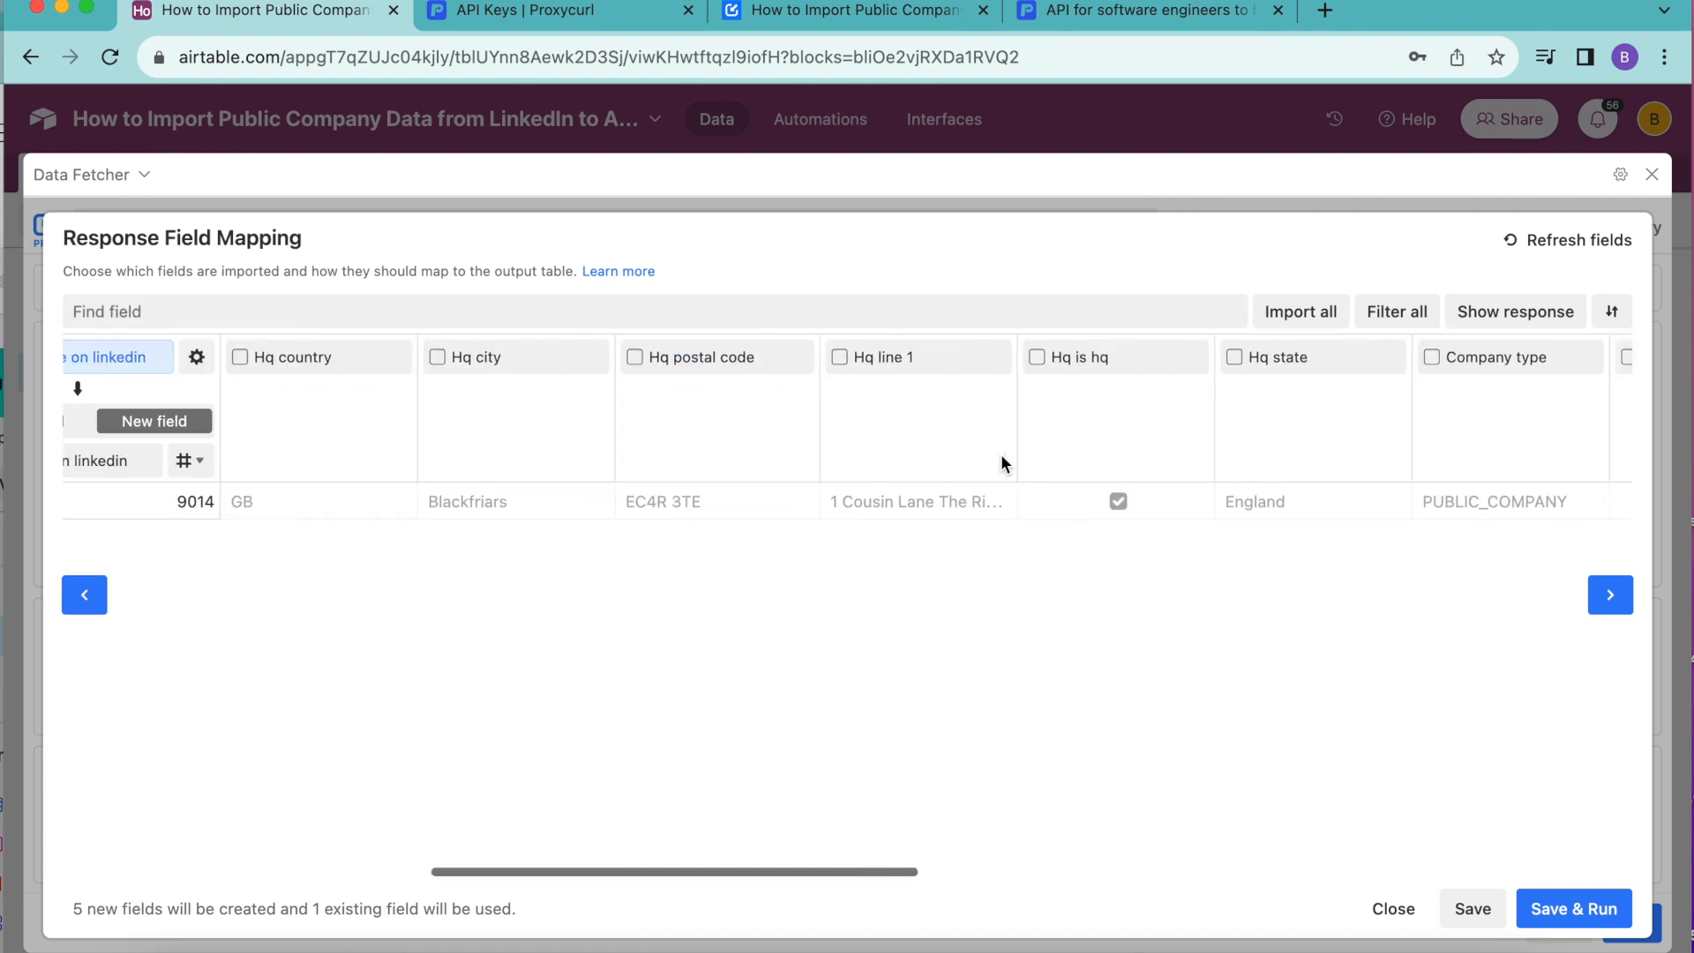
pyautogui.hscroll(8, 997, 453)
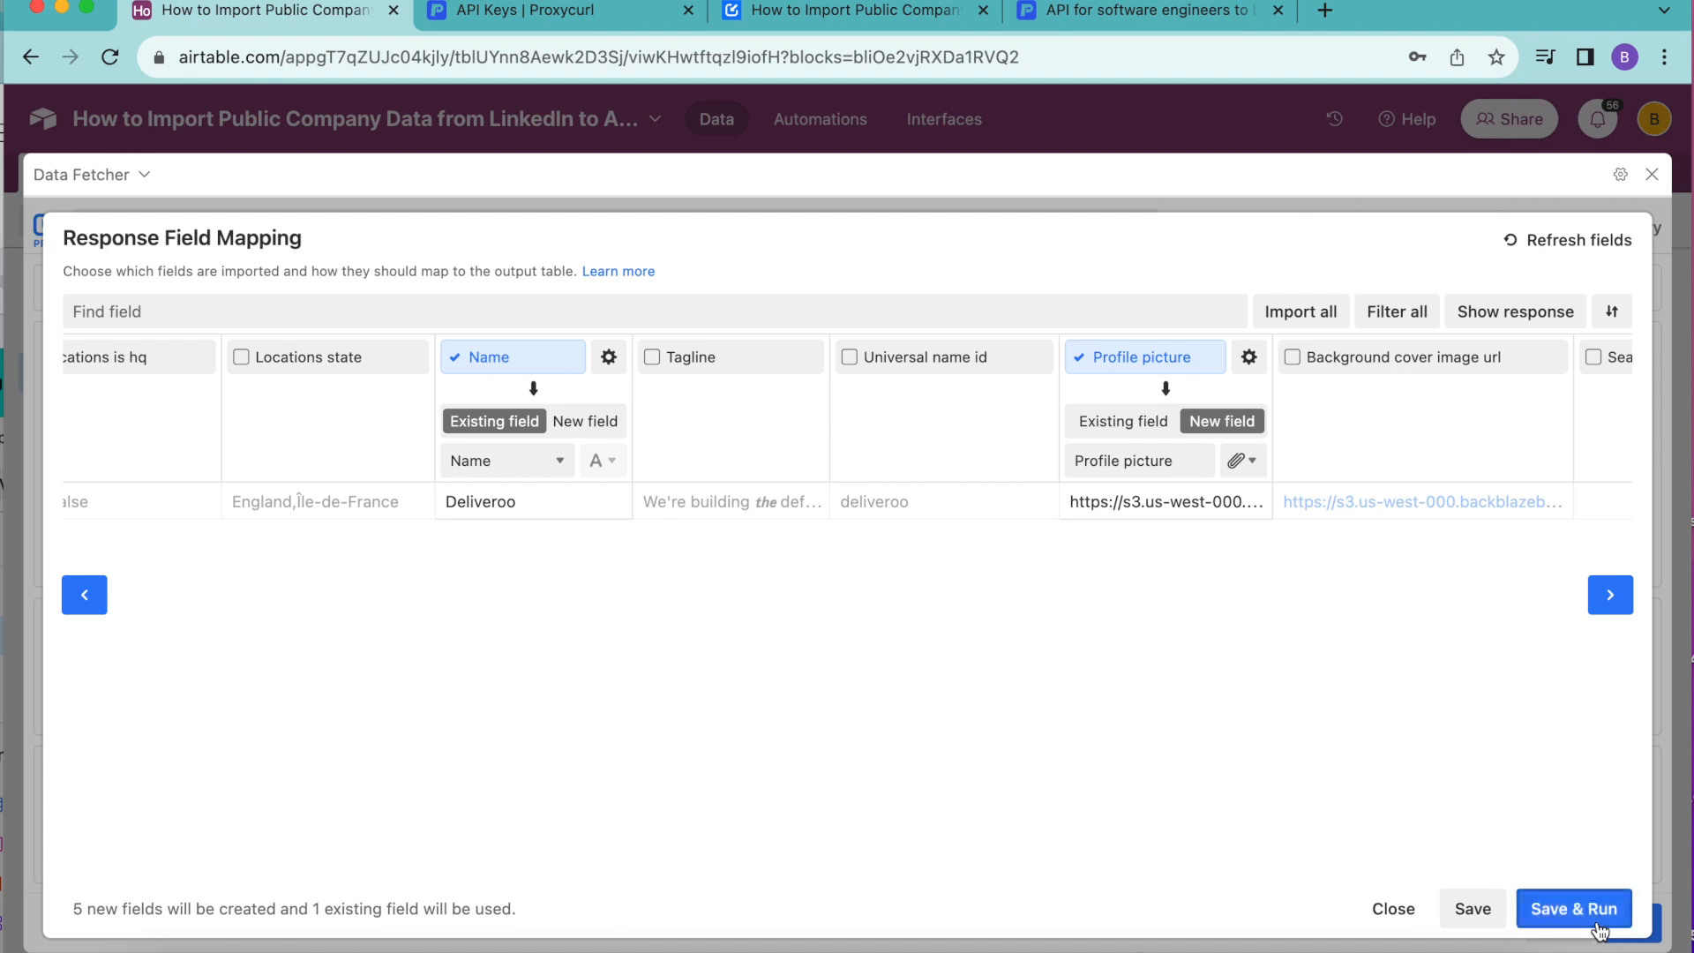
pyautogui.click(1598, 931)
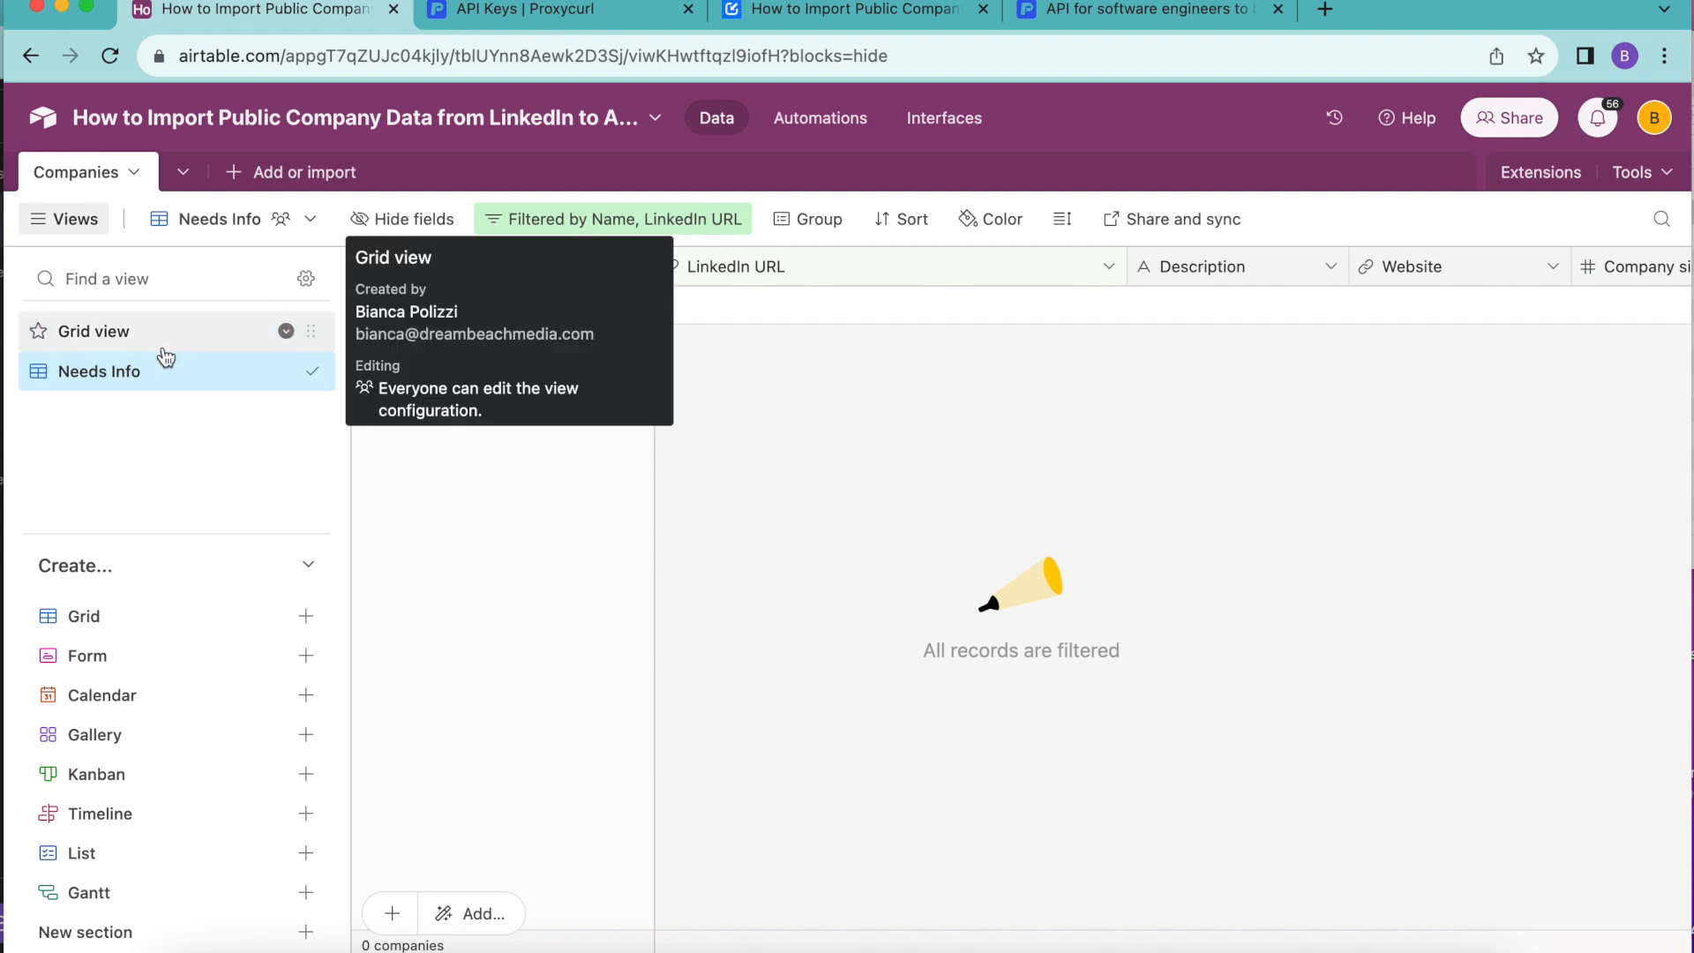
# - Switch to the Grid view and examine the imported company data across all columns of the Companies table
pyautogui.click(132, 333)
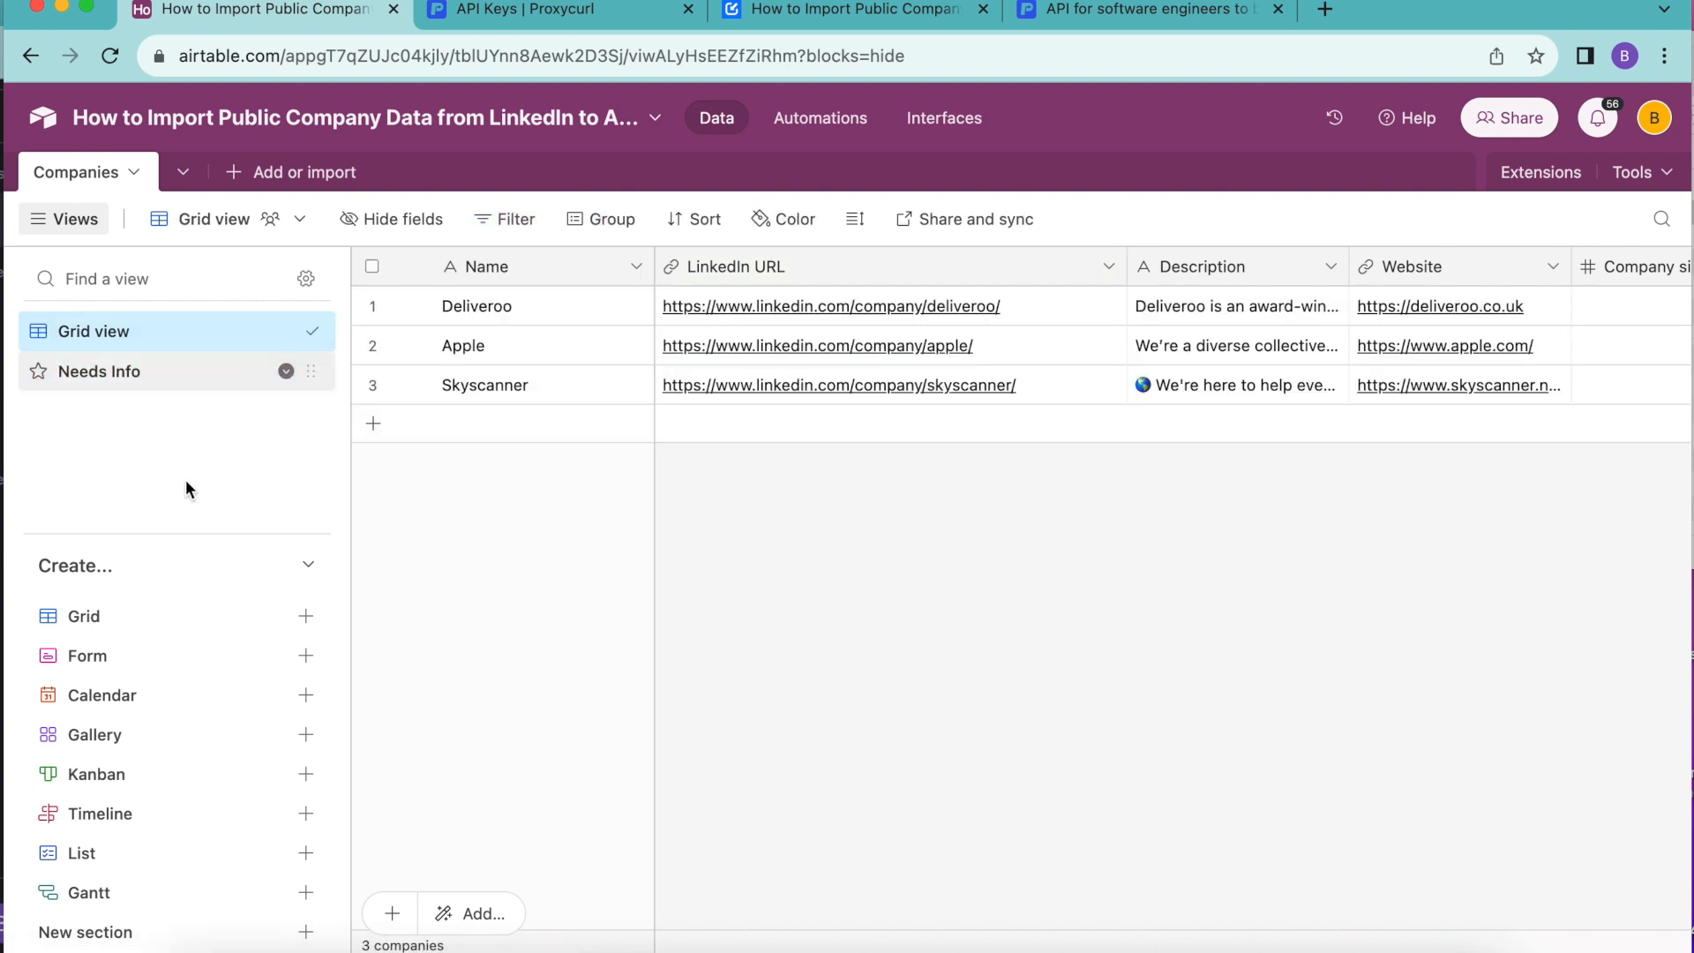
pyautogui.hscroll(6, 1094, 519)
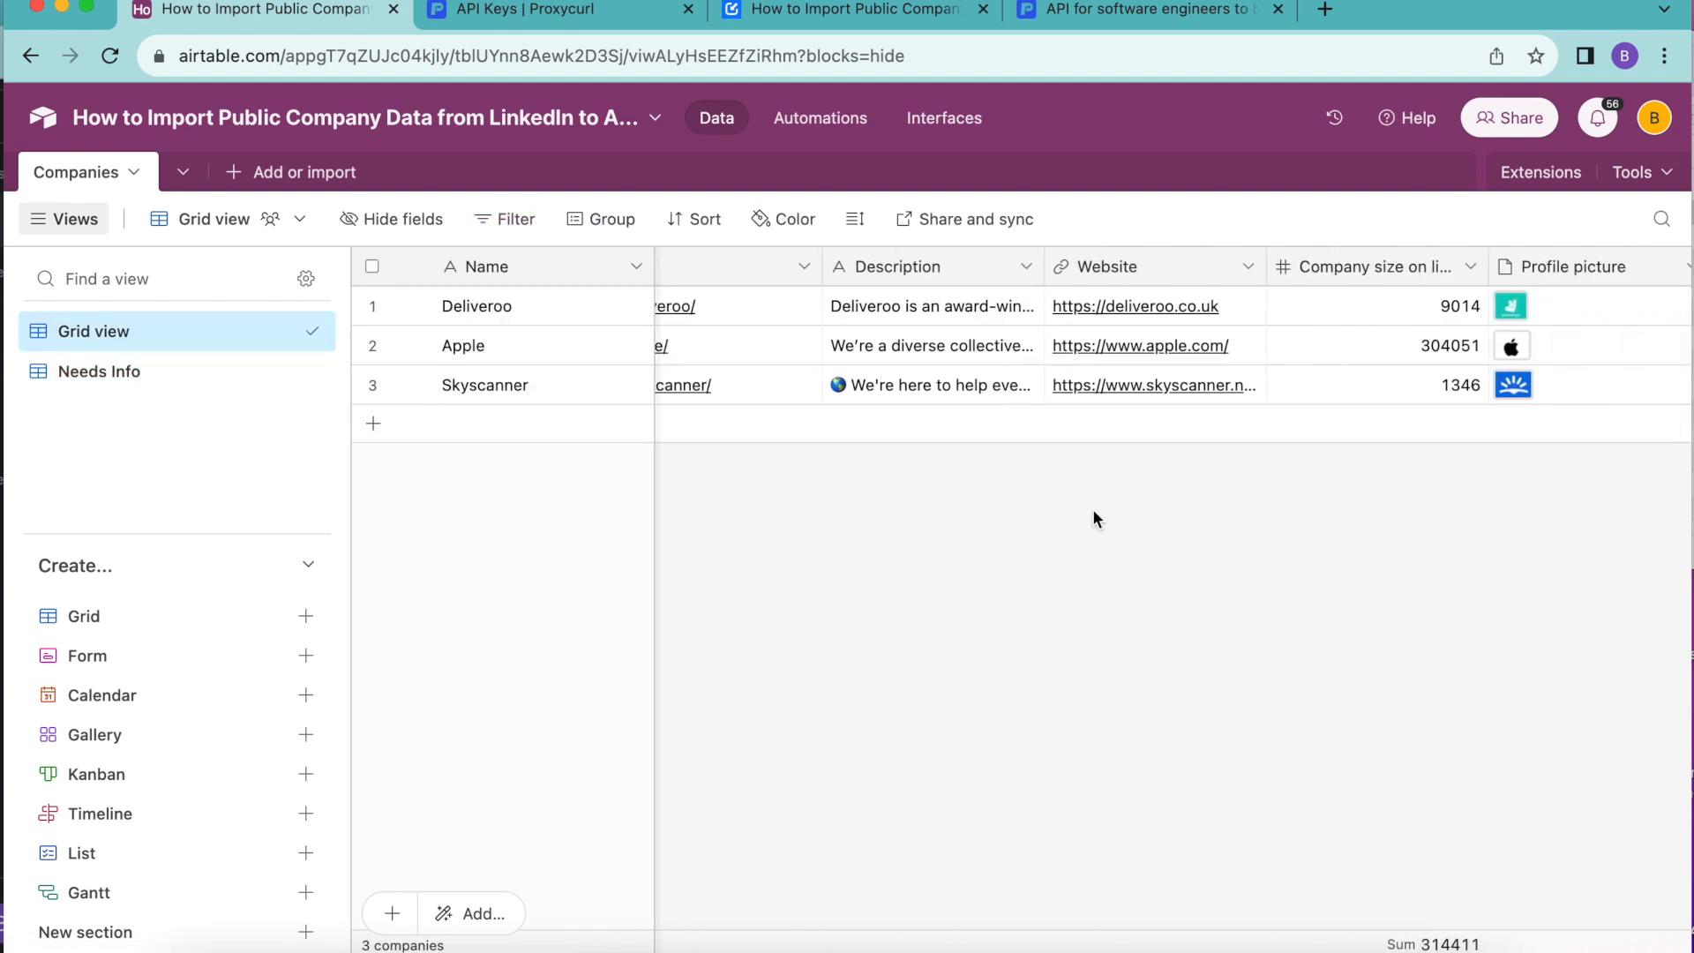
pyautogui.hscroll(4, 1092, 518)
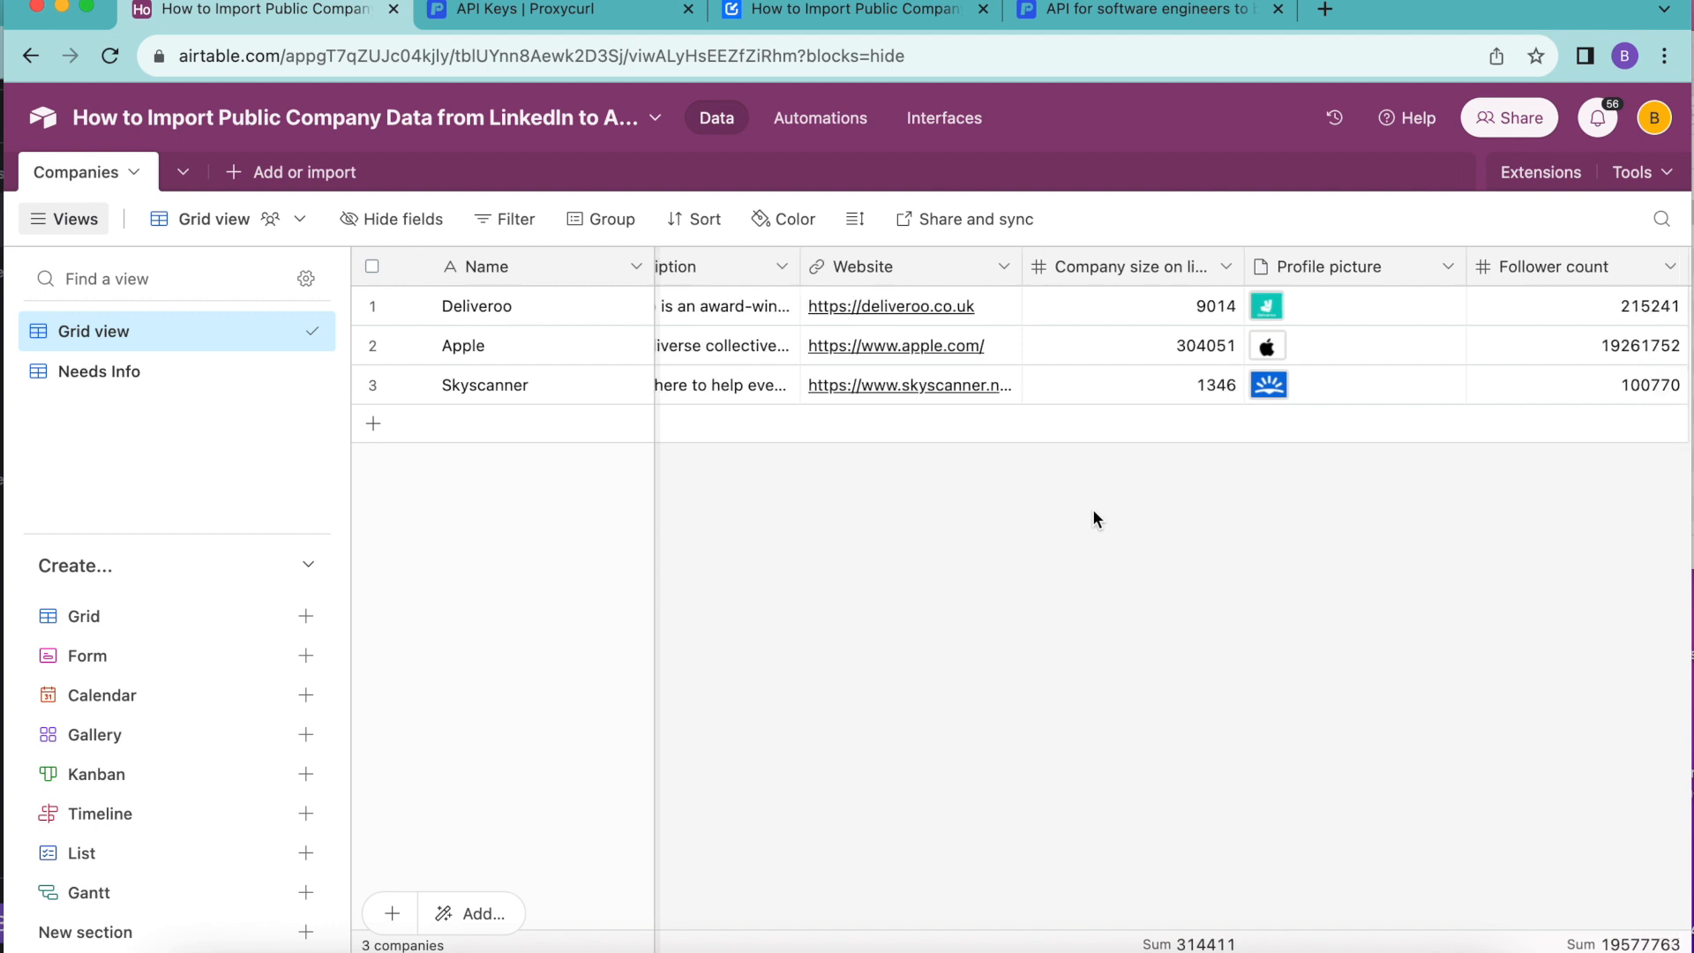
pyautogui.hscroll(-4, 1092, 518)
pyautogui.hscroll(-4, 1094, 517)
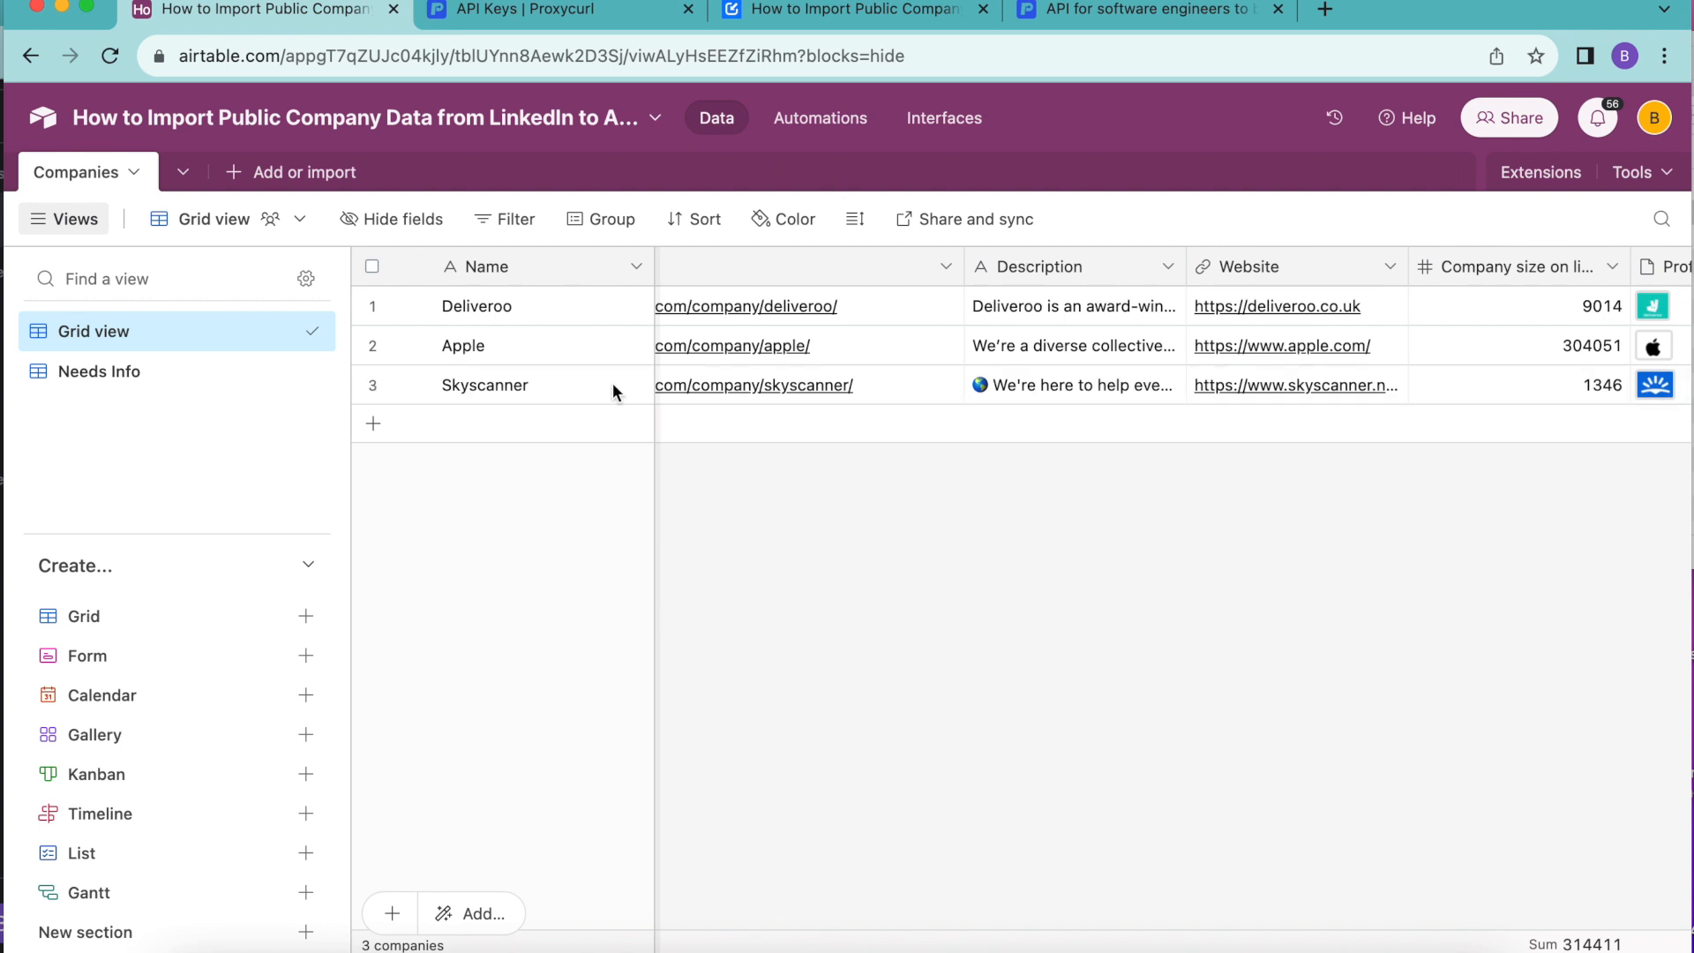
pyautogui.hscroll(6, 960, 603)
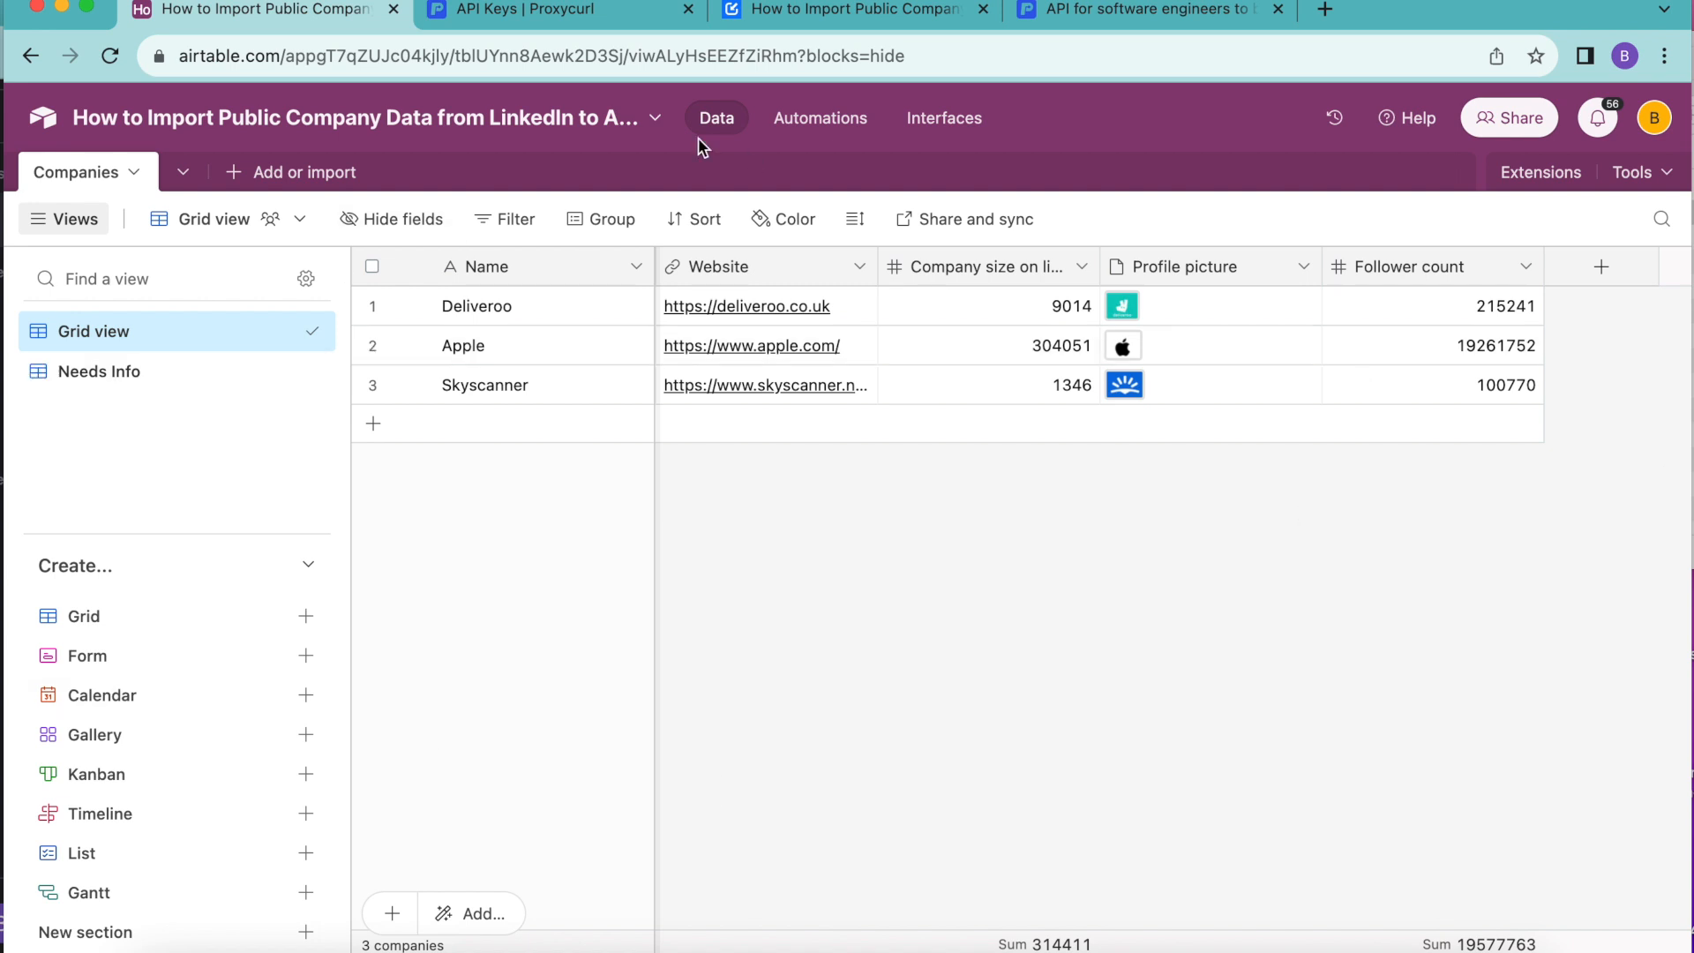
pyautogui.hscroll(-10, 1385, 553)
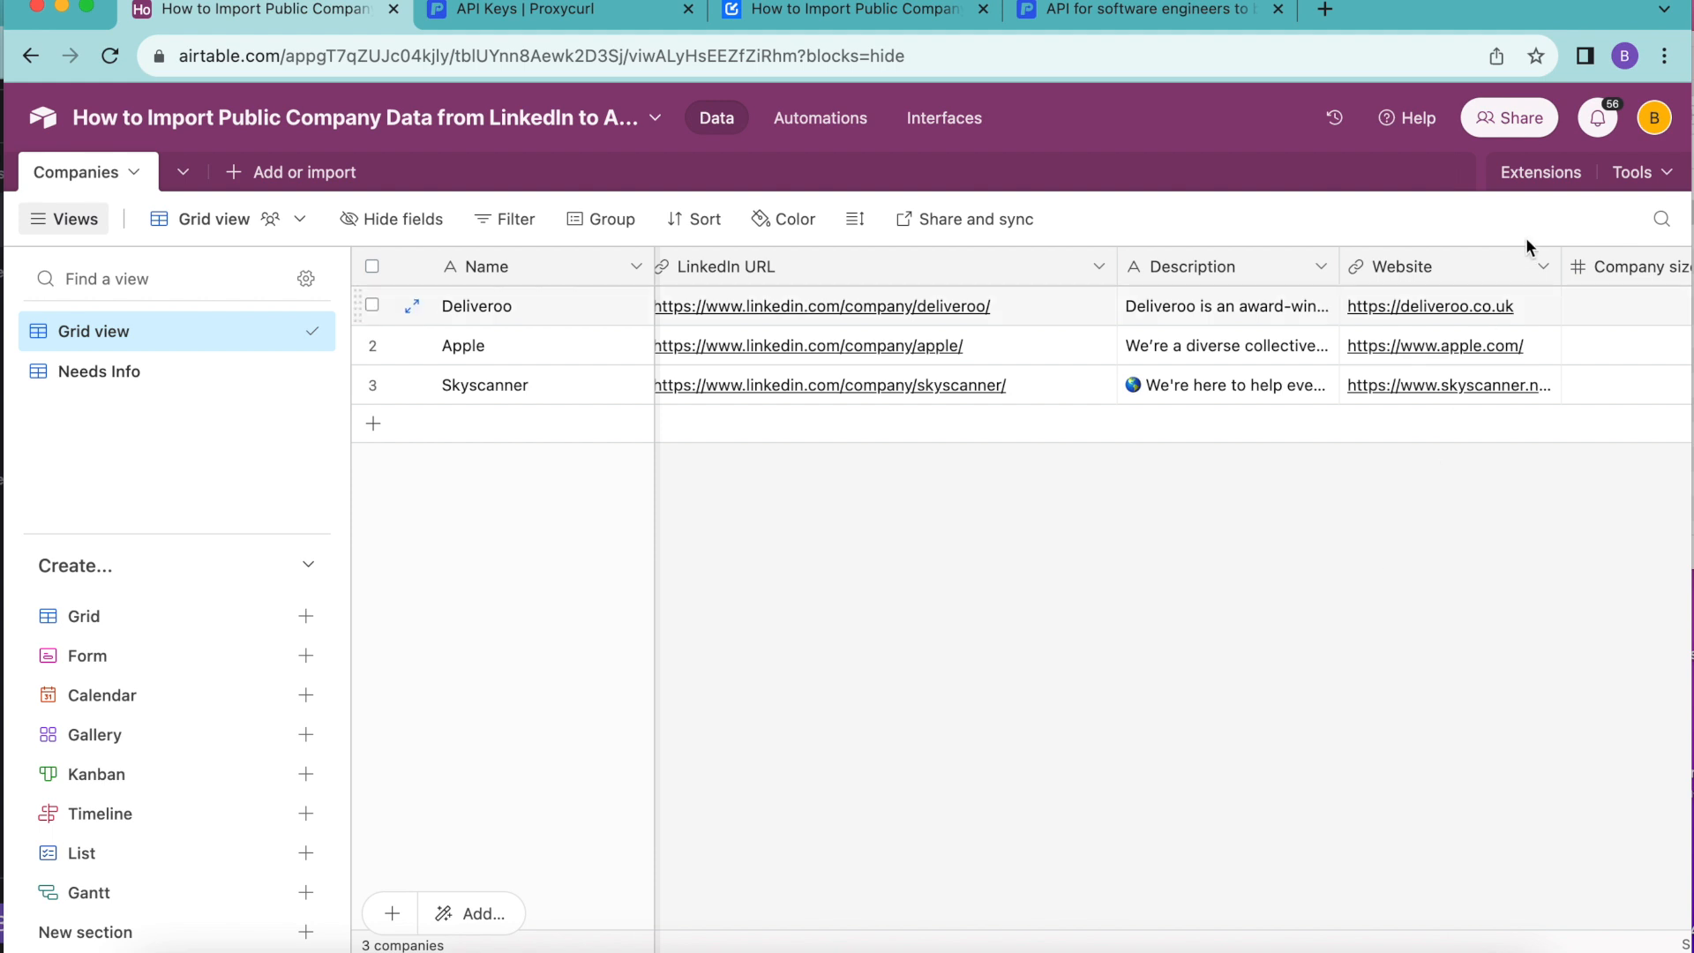
# - Reopen the Fetch Company Data request in the Data Fetcher extension and show its trigger settings
pyautogui.click(1526, 174)
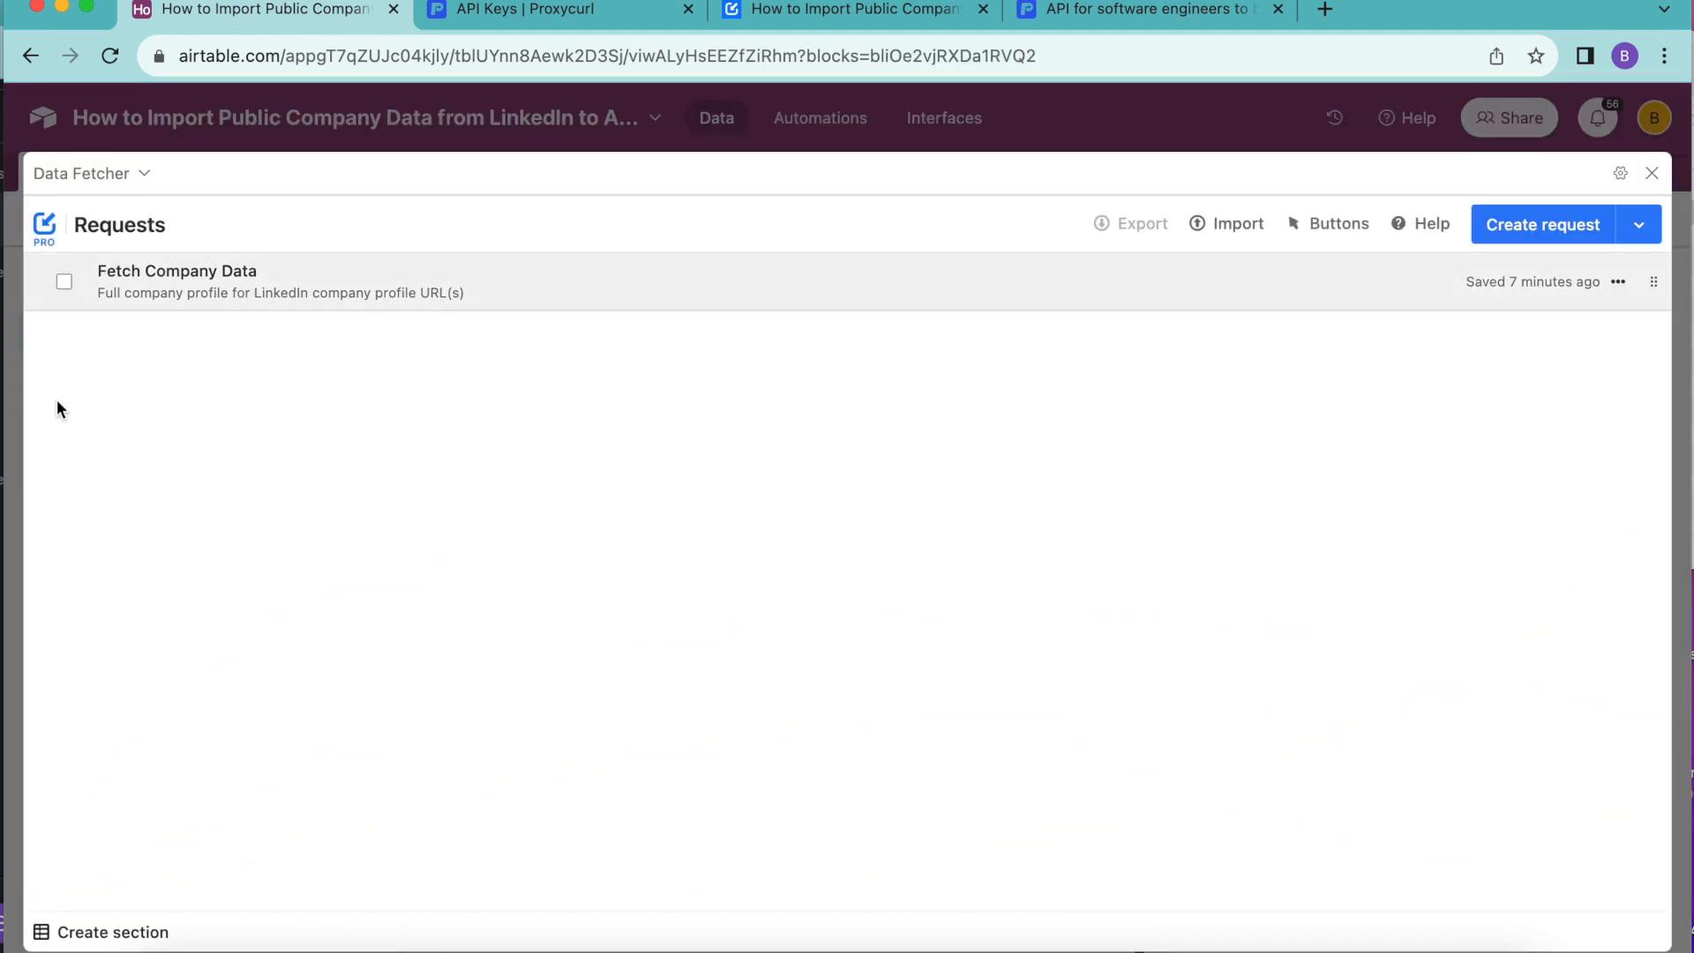
pyautogui.click(227, 312)
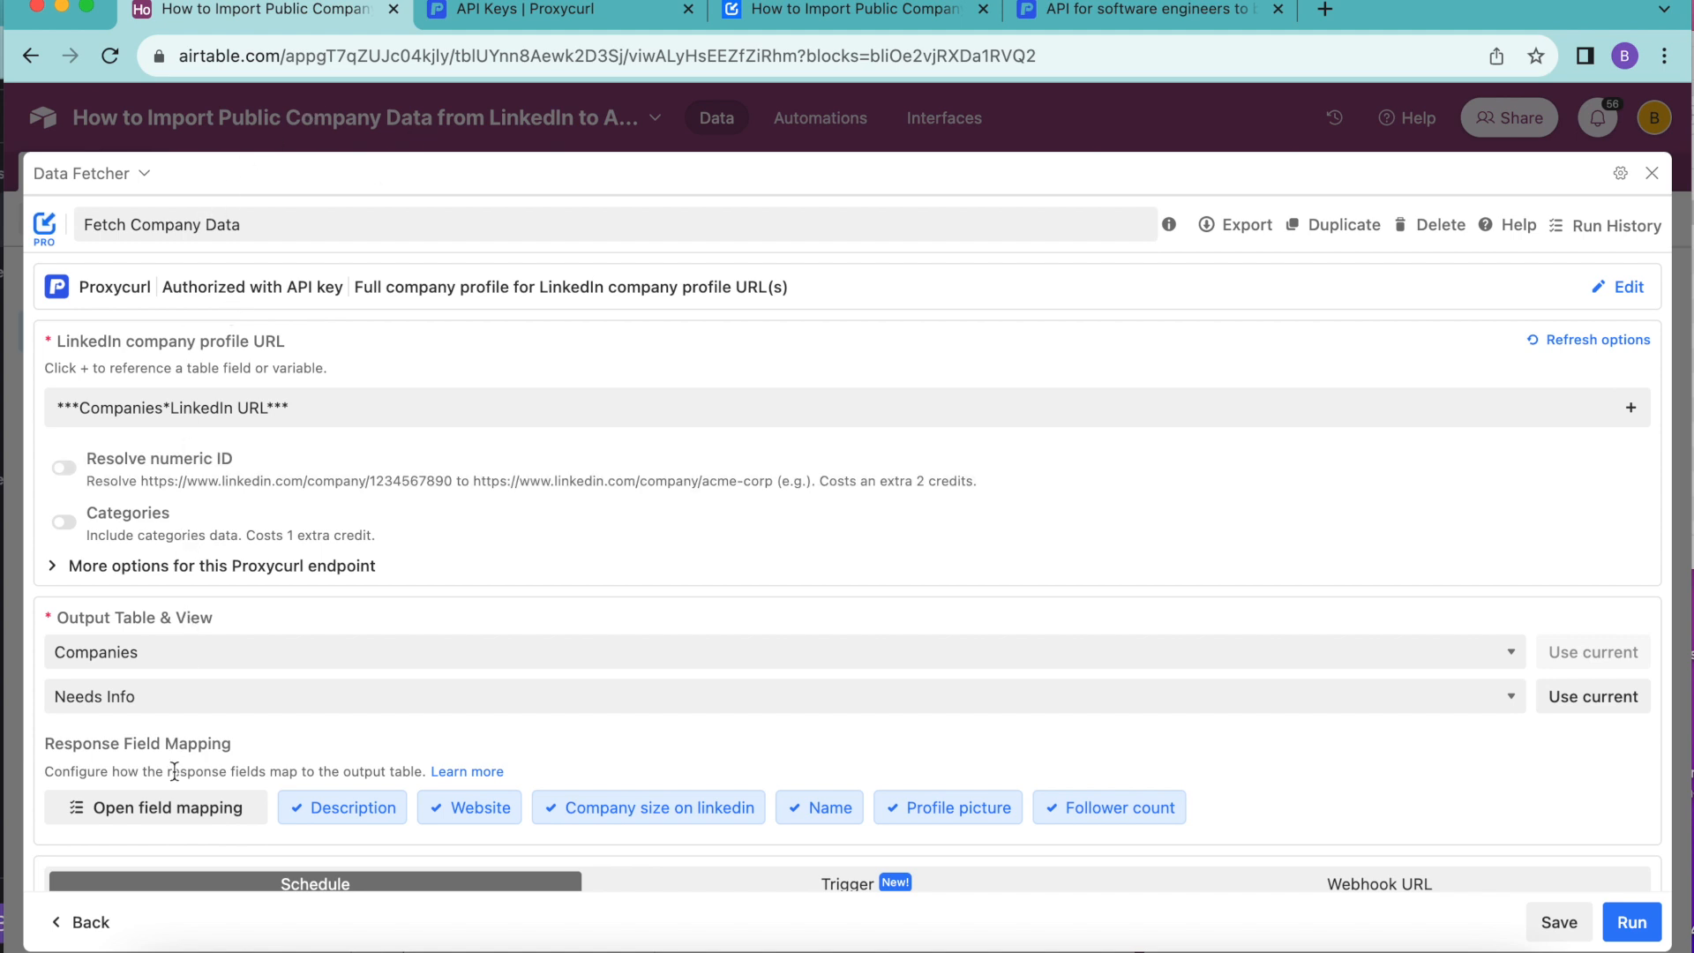
pyautogui.scroll(-3, 721, 598)
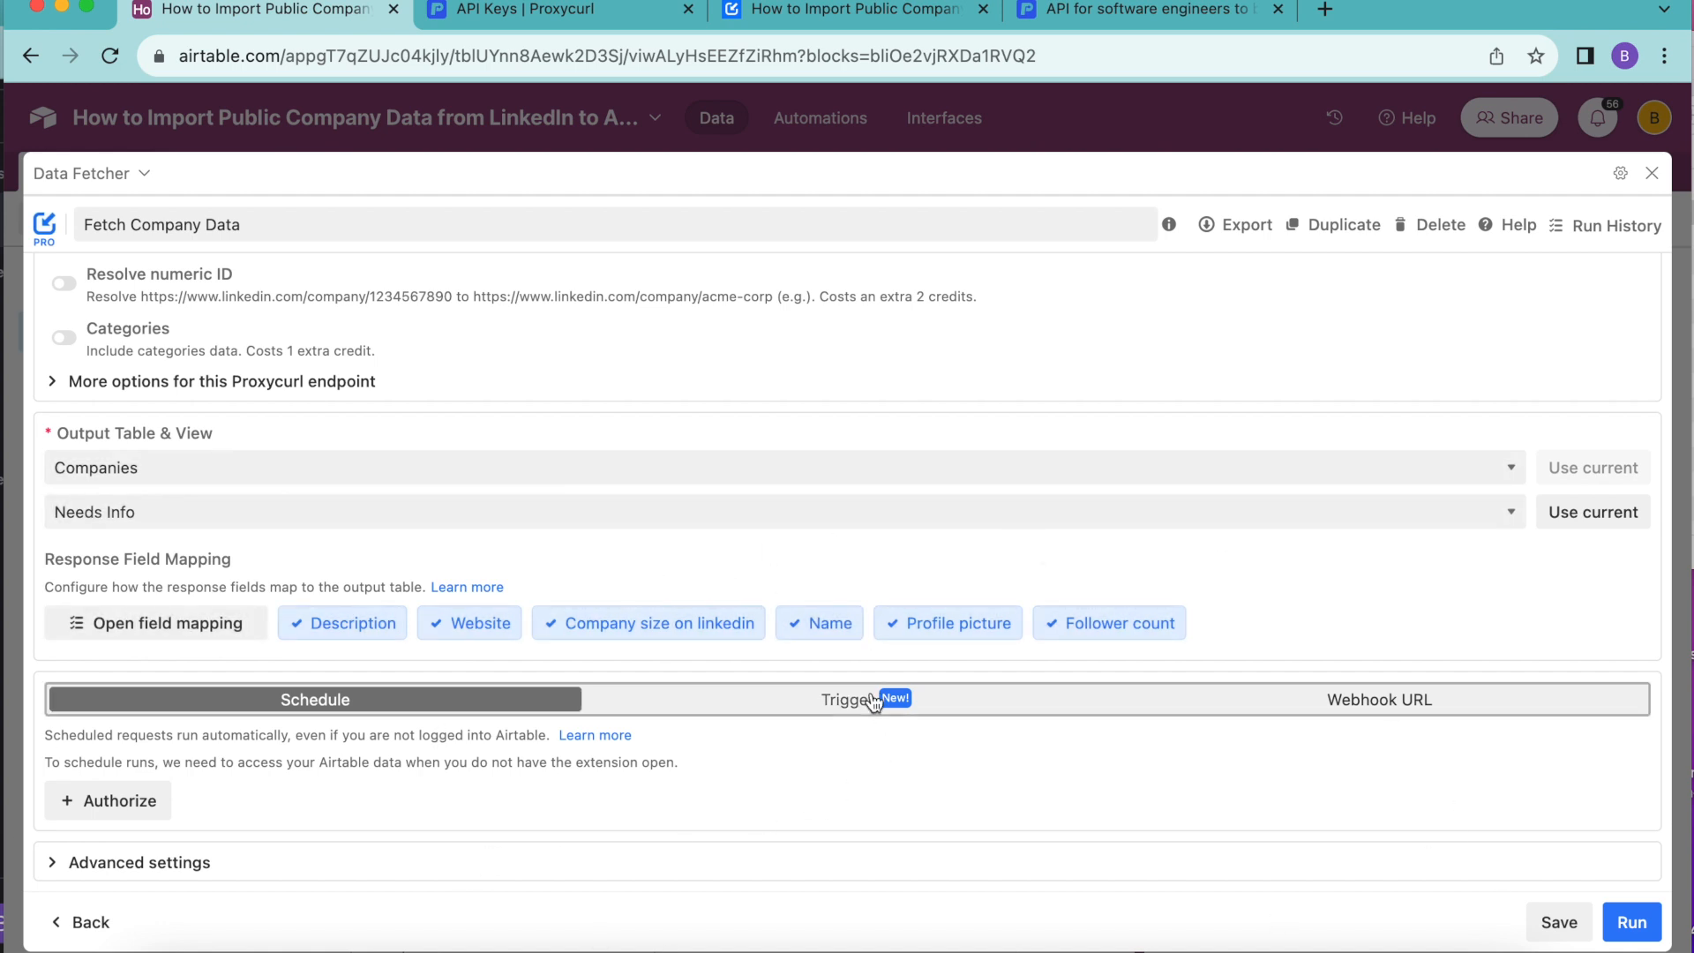
pyautogui.click(873, 700)
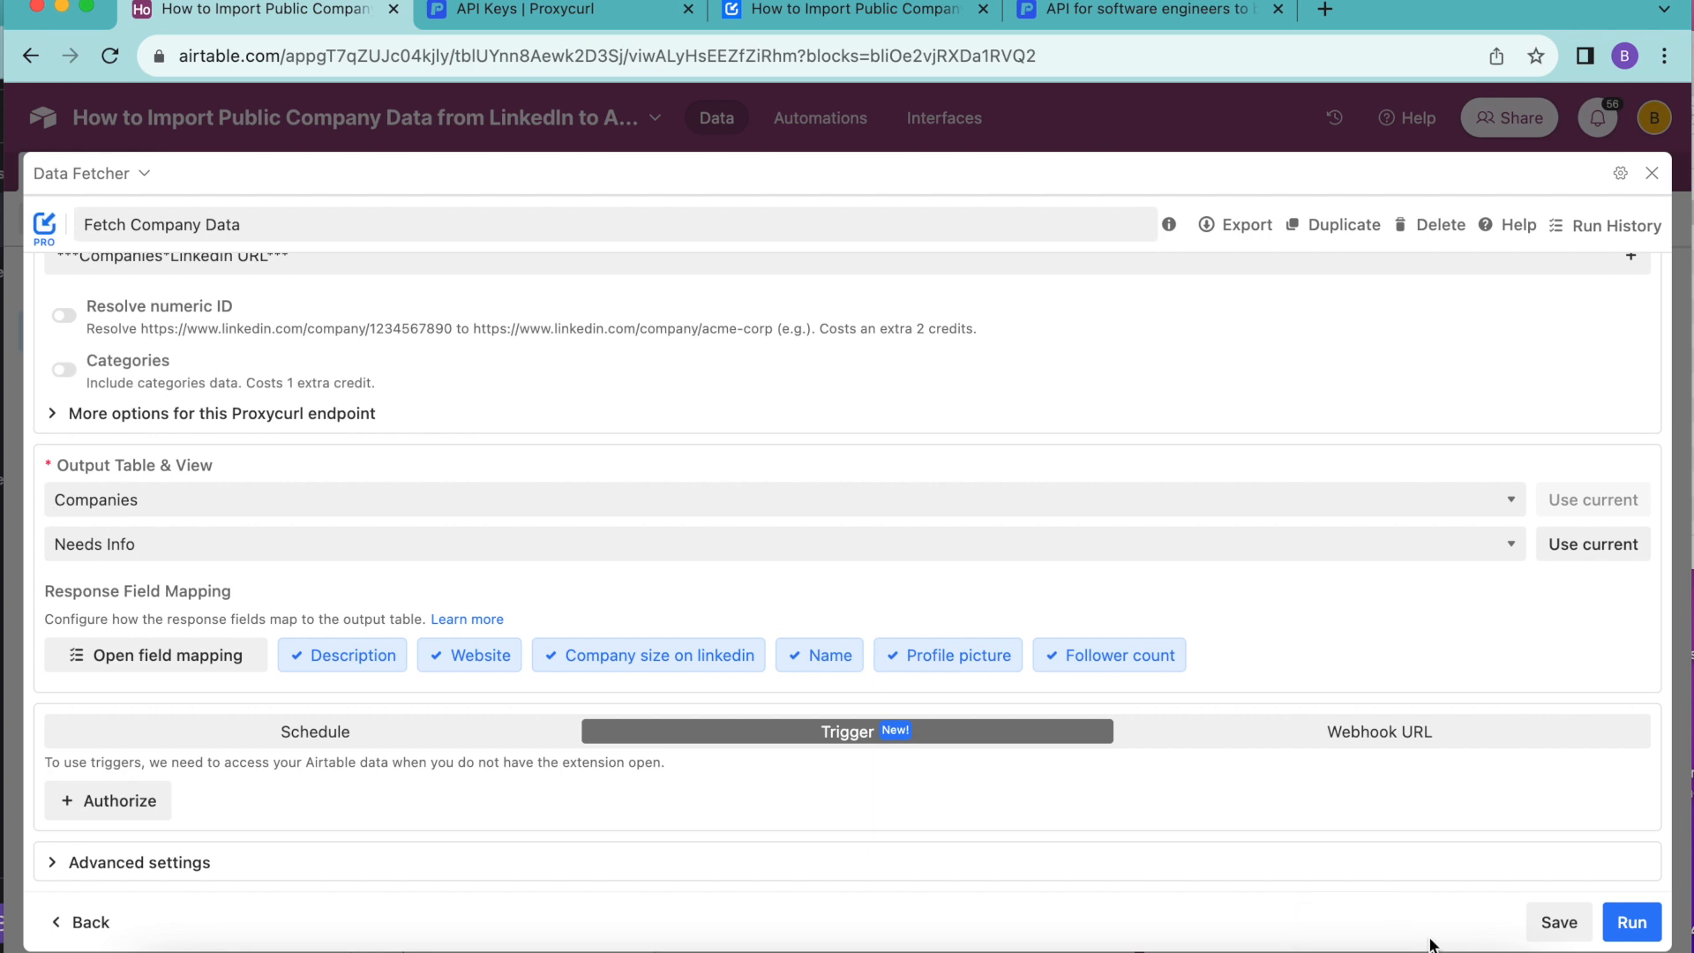
# - Authorize Data Fetcher to access all current and future bases in all current and future workspaces
pyautogui.click(125, 807)
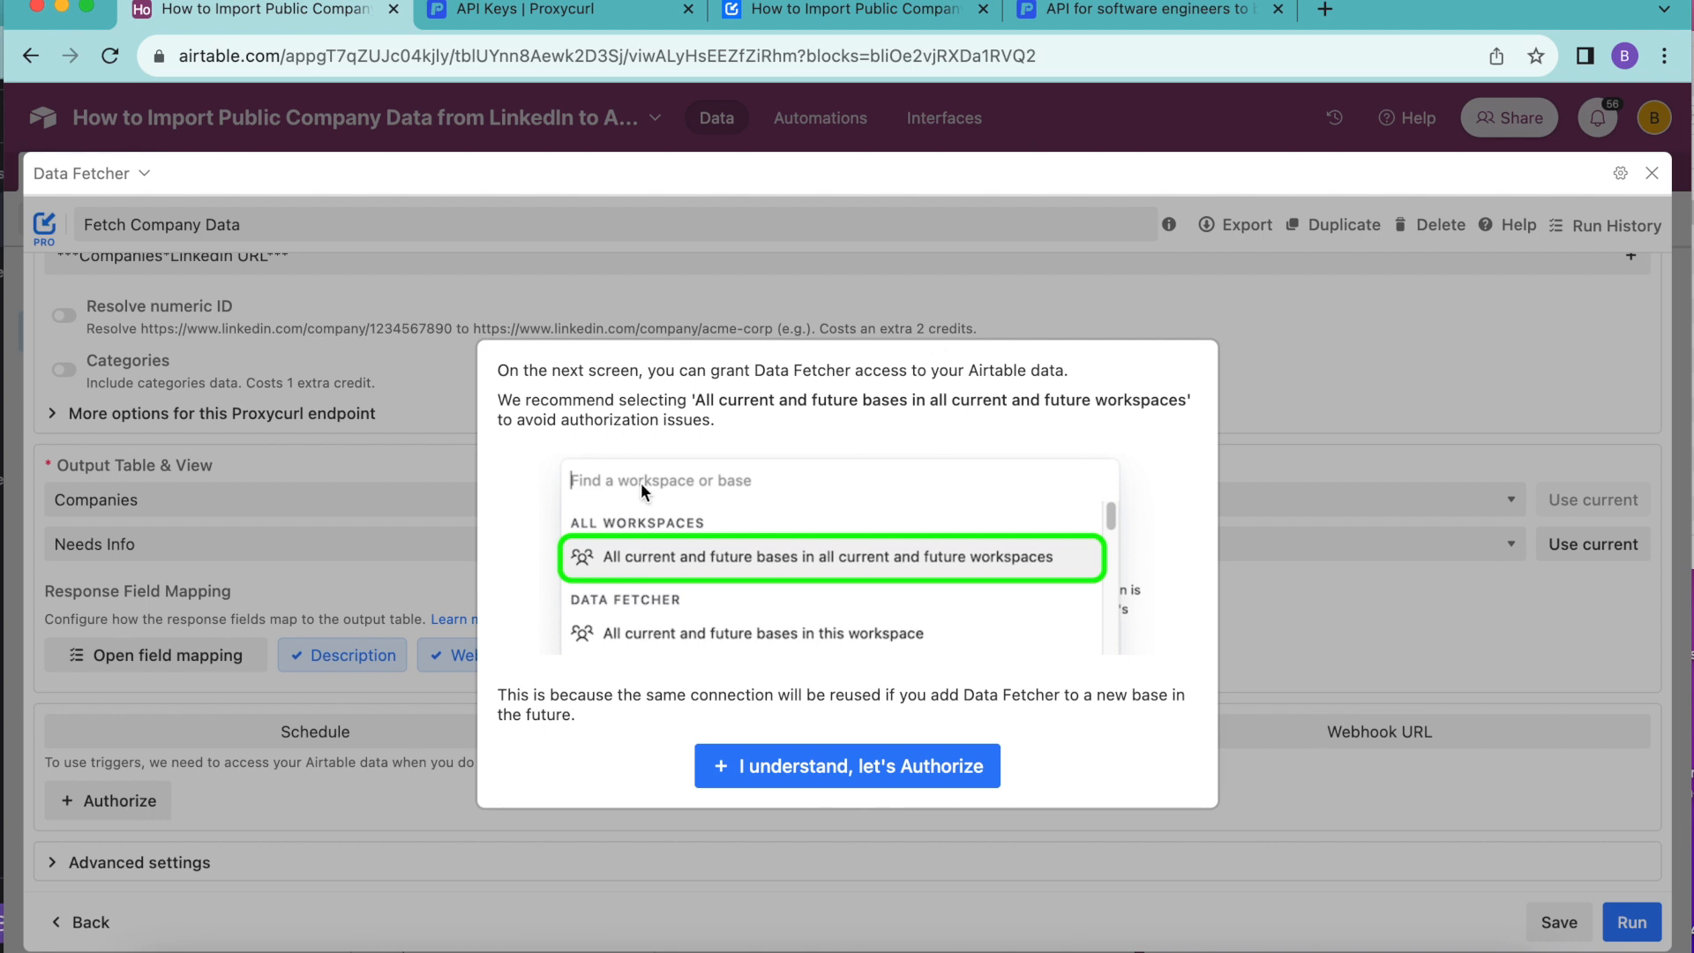
pyautogui.click(802, 757)
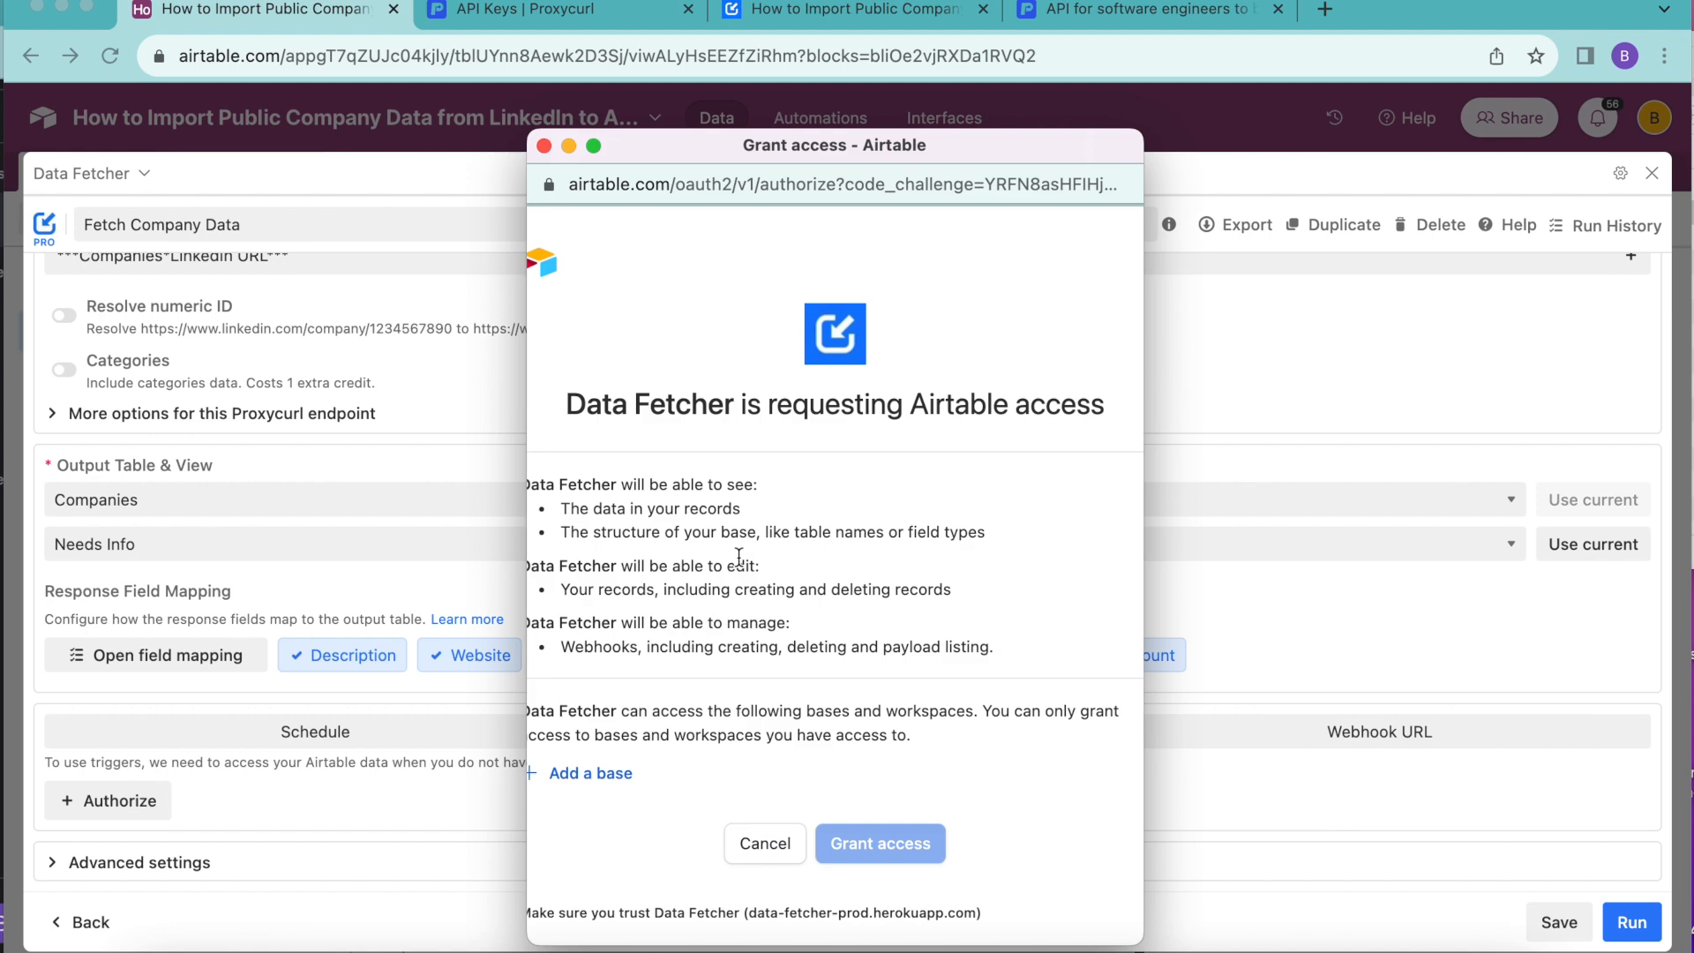
pyautogui.click(599, 779)
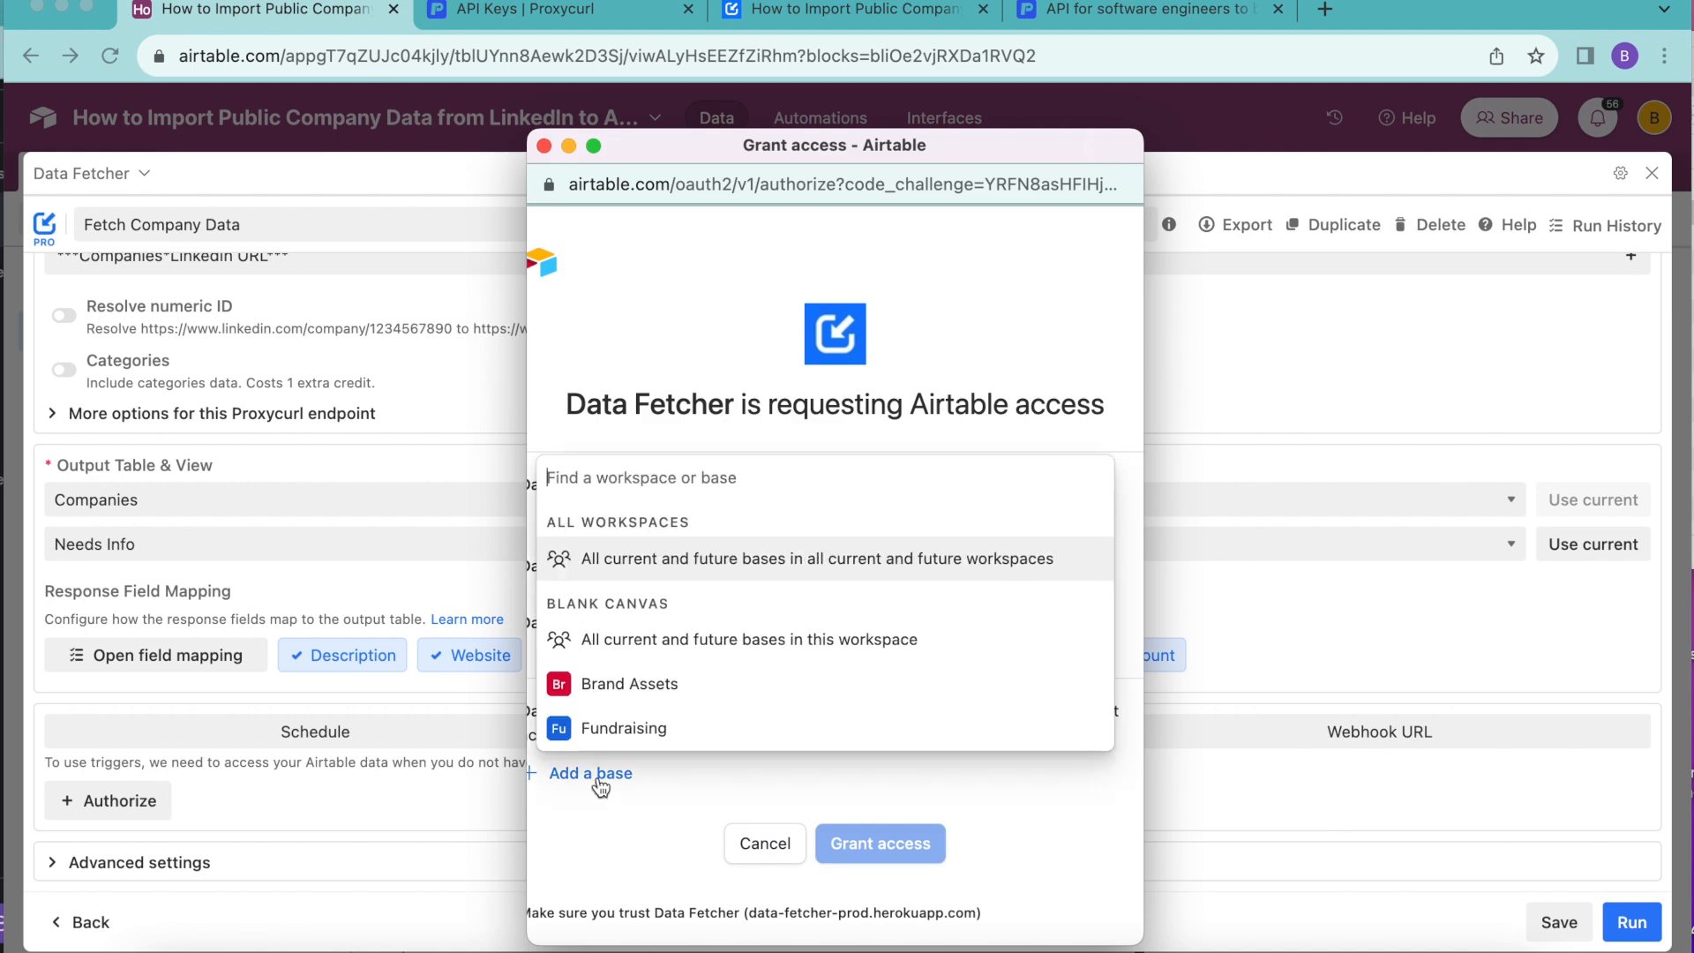
pyautogui.click(590, 561)
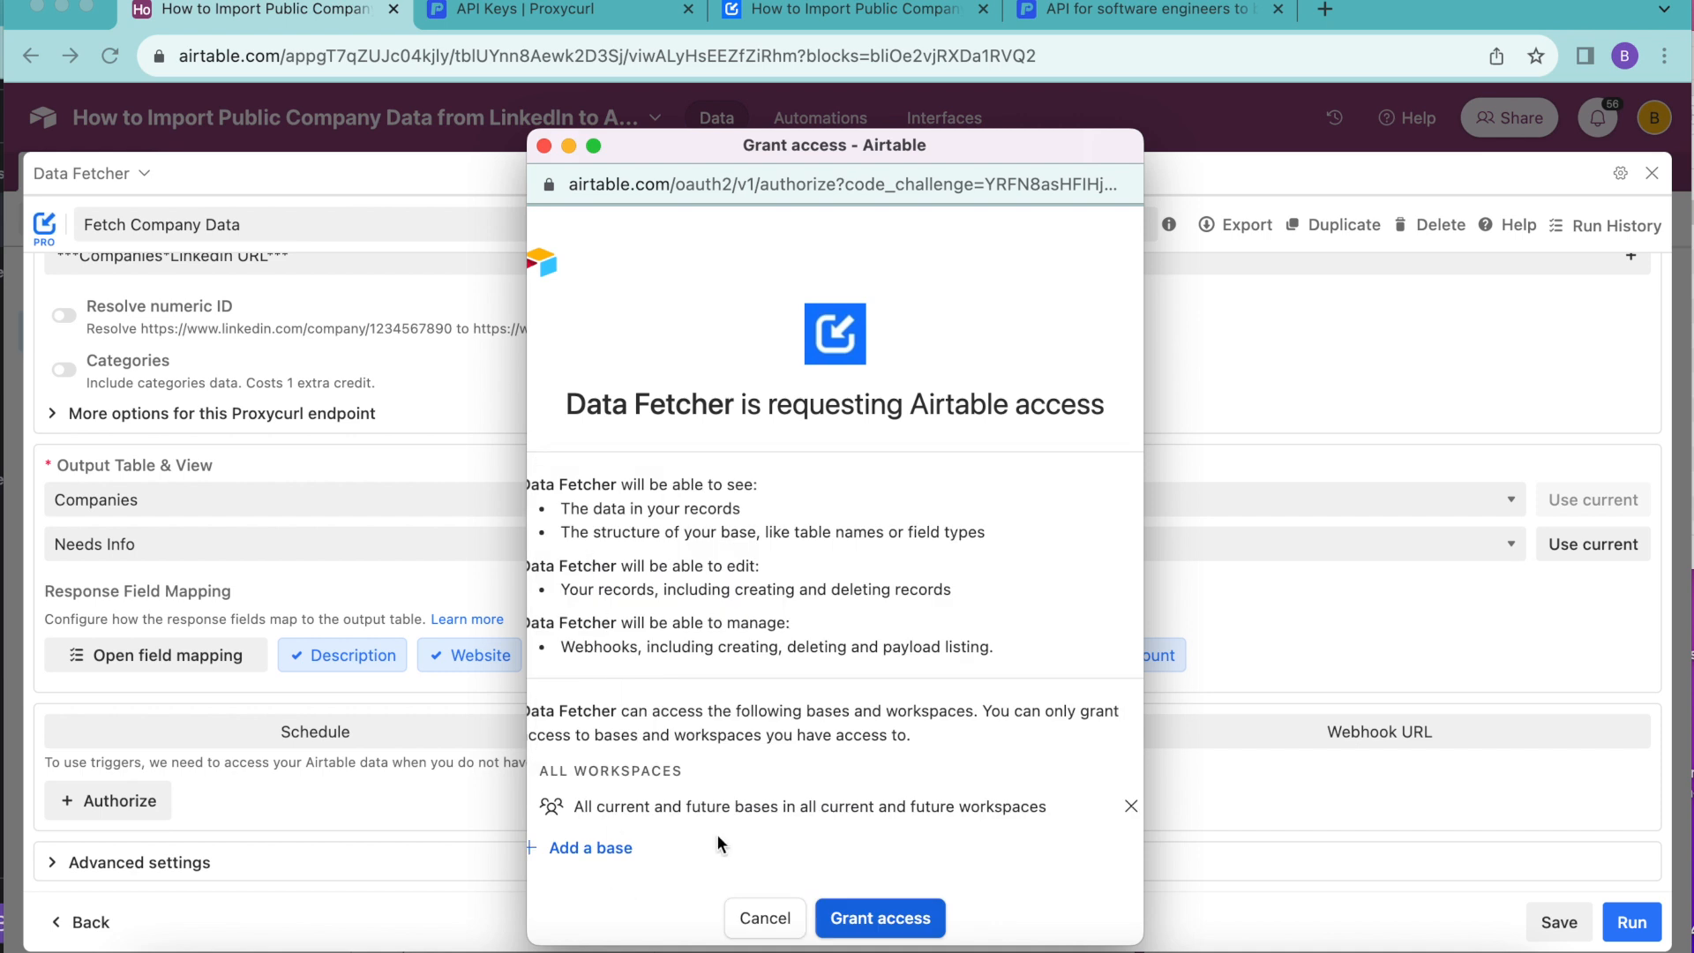
pyautogui.scroll(-2, 658, 862)
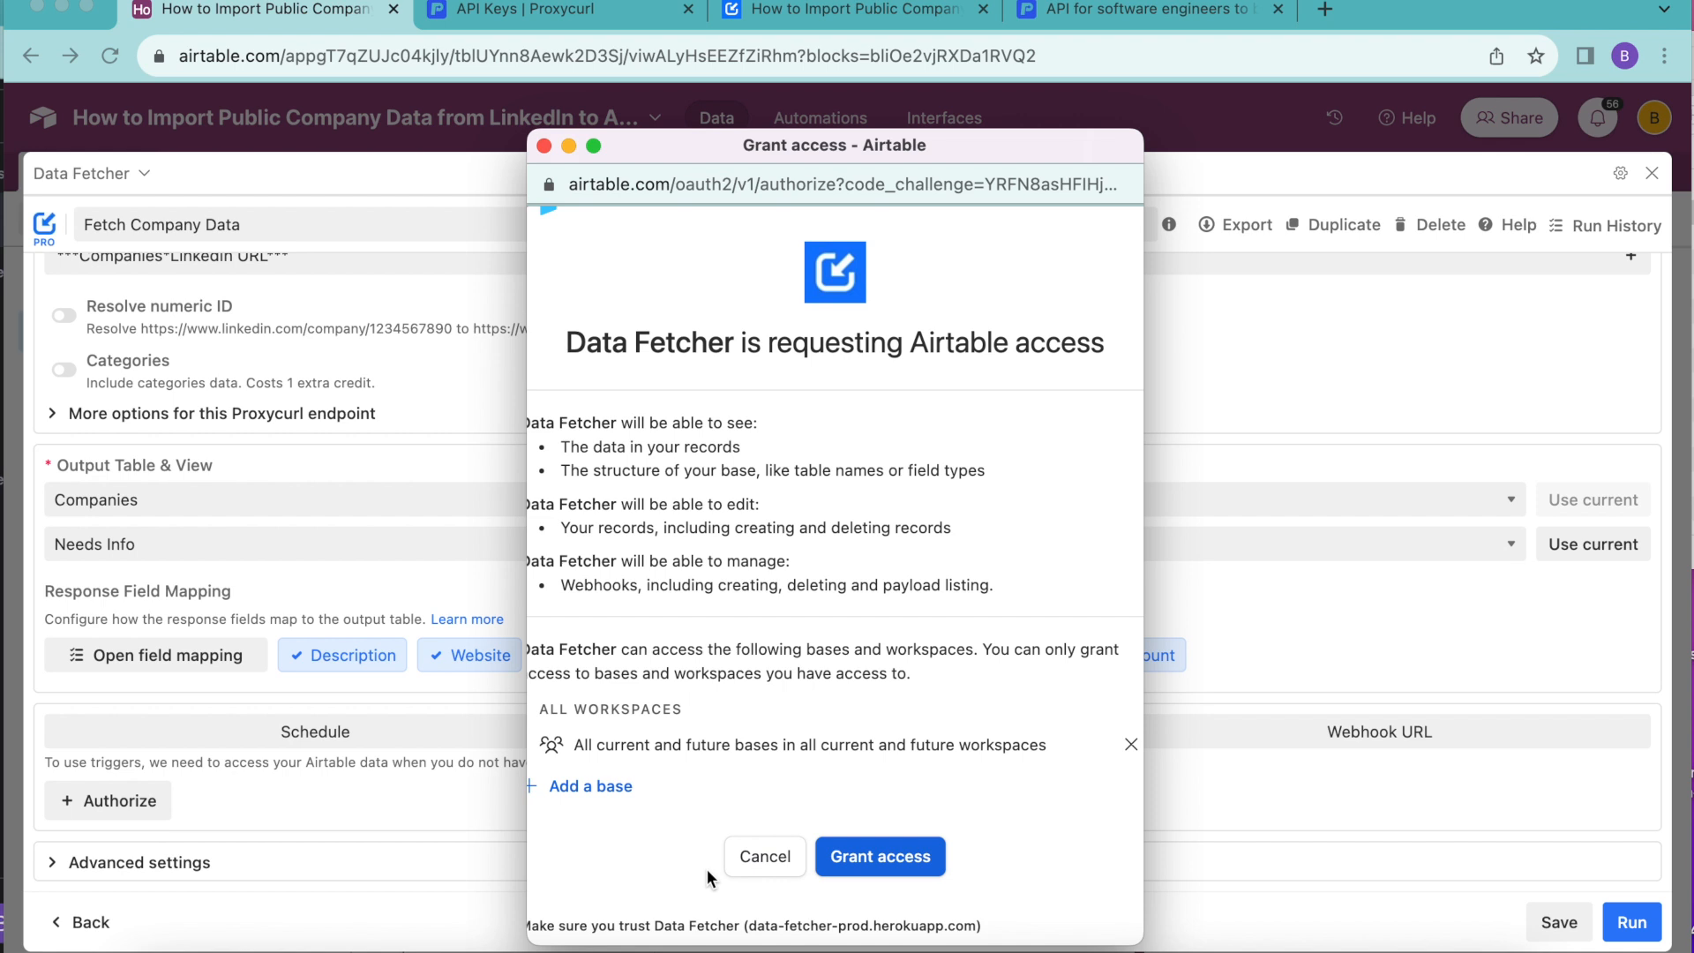
pyautogui.click(907, 855)
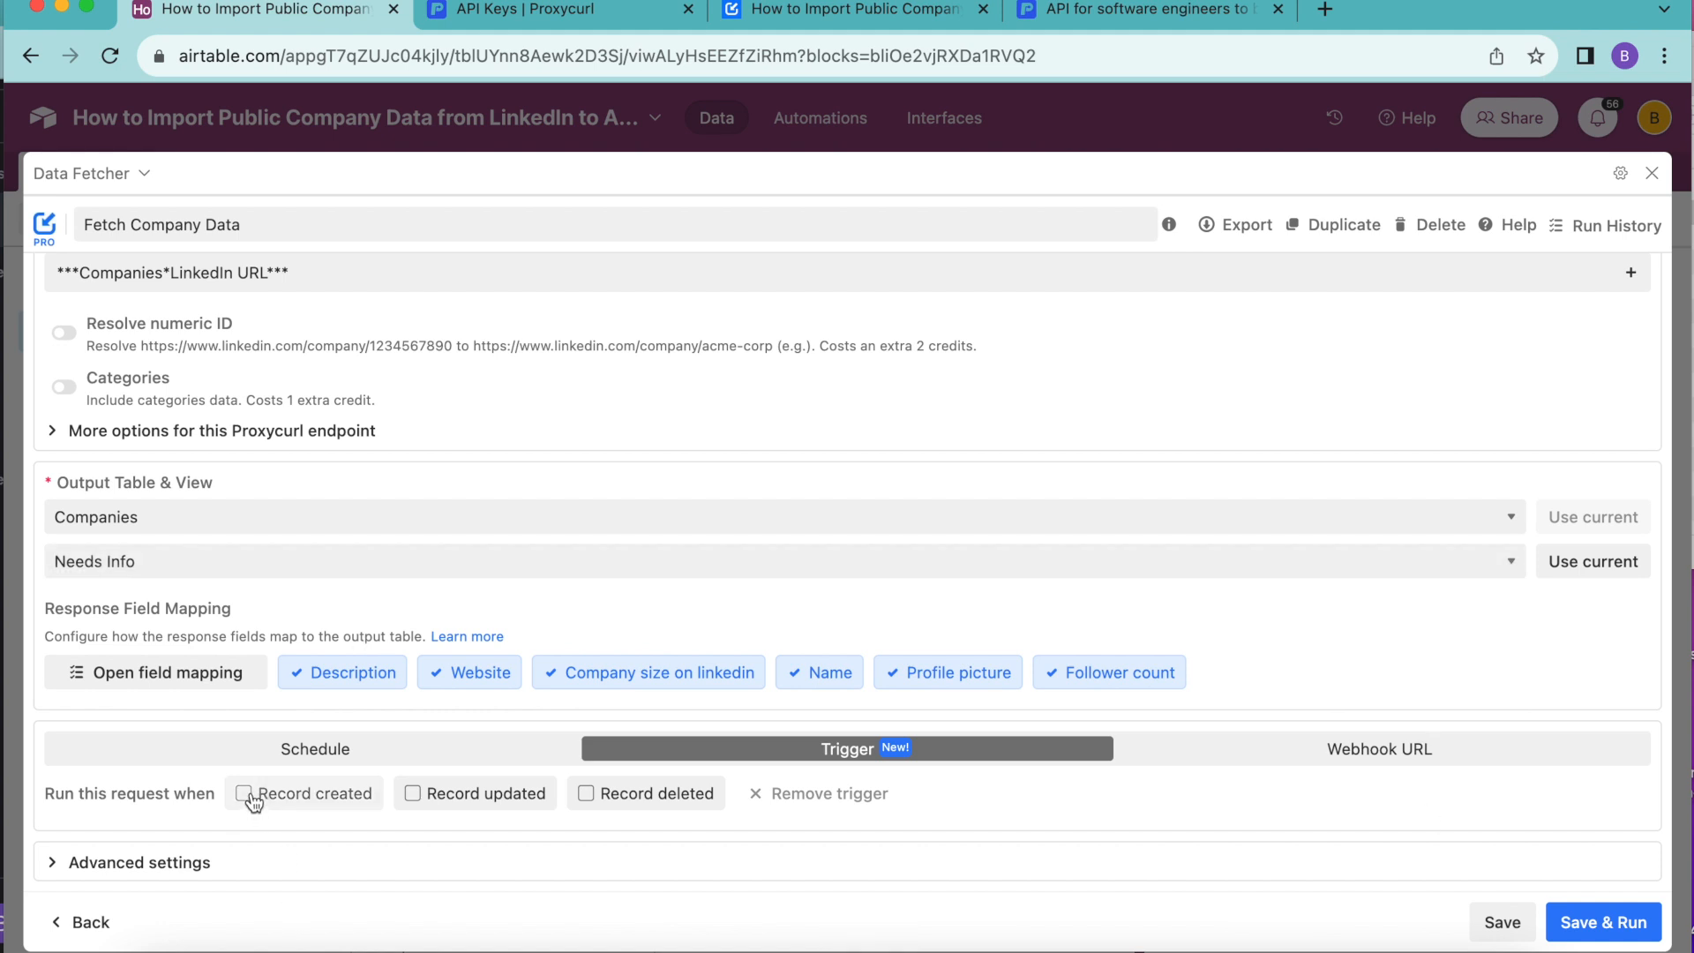
# - Set the request to run on record creation in the Companies table's Needs Info view, save it and close the extension
pyautogui.click(255, 795)
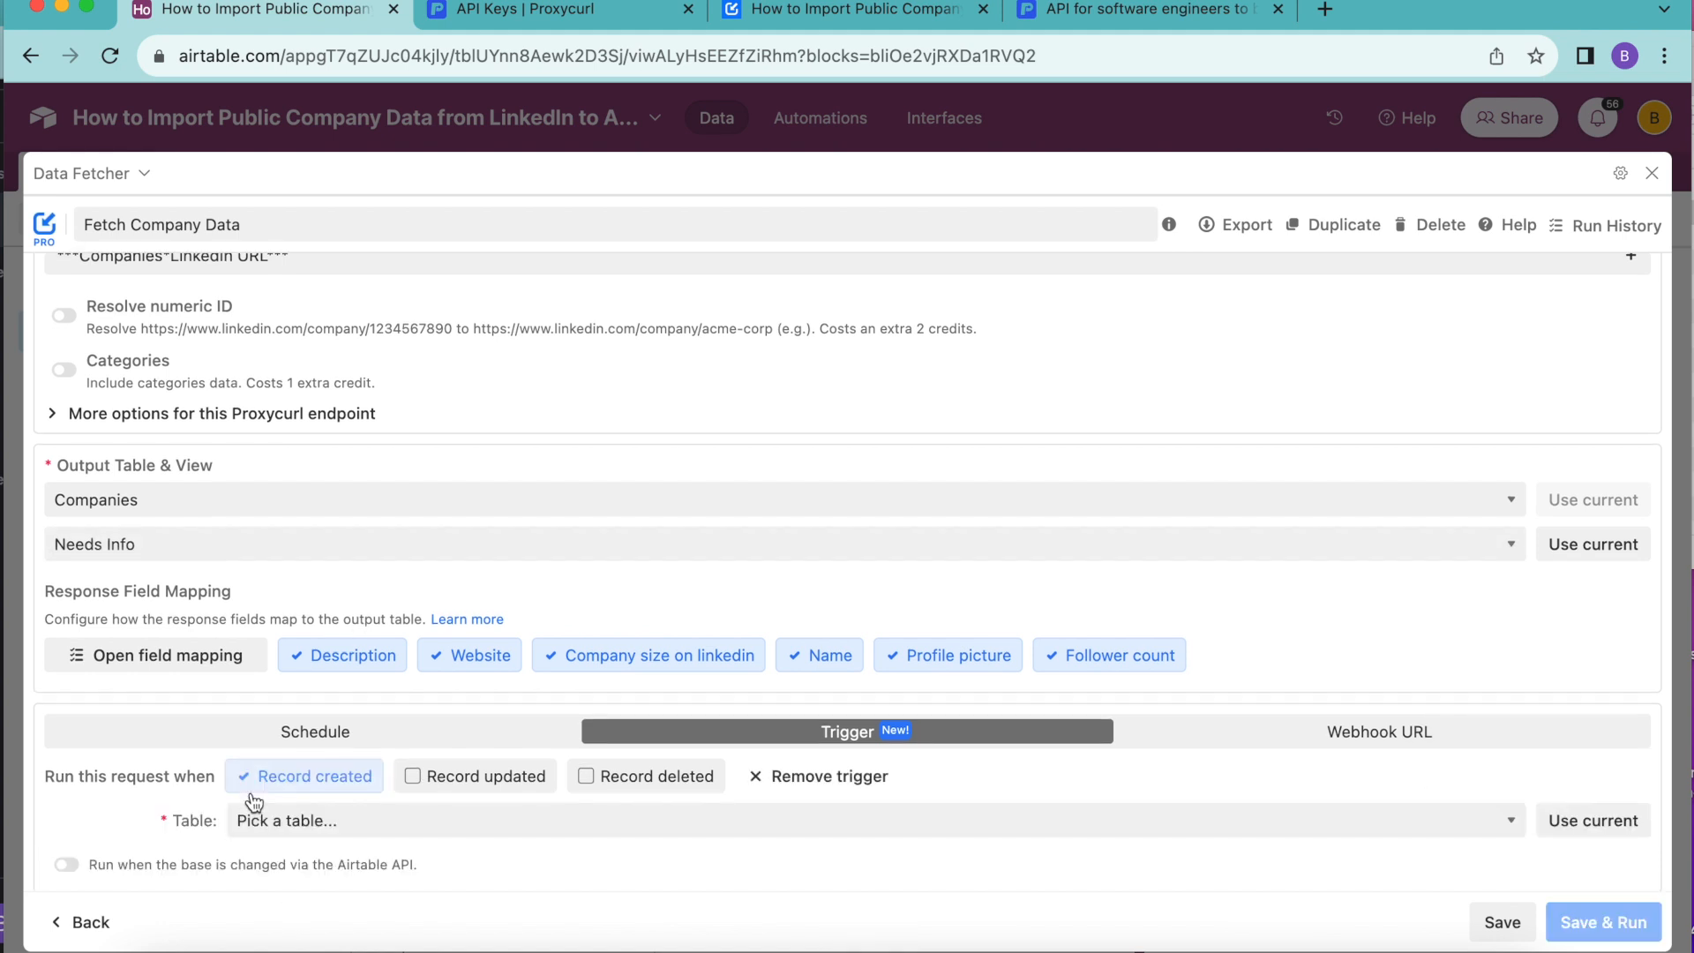
pyautogui.click(293, 827)
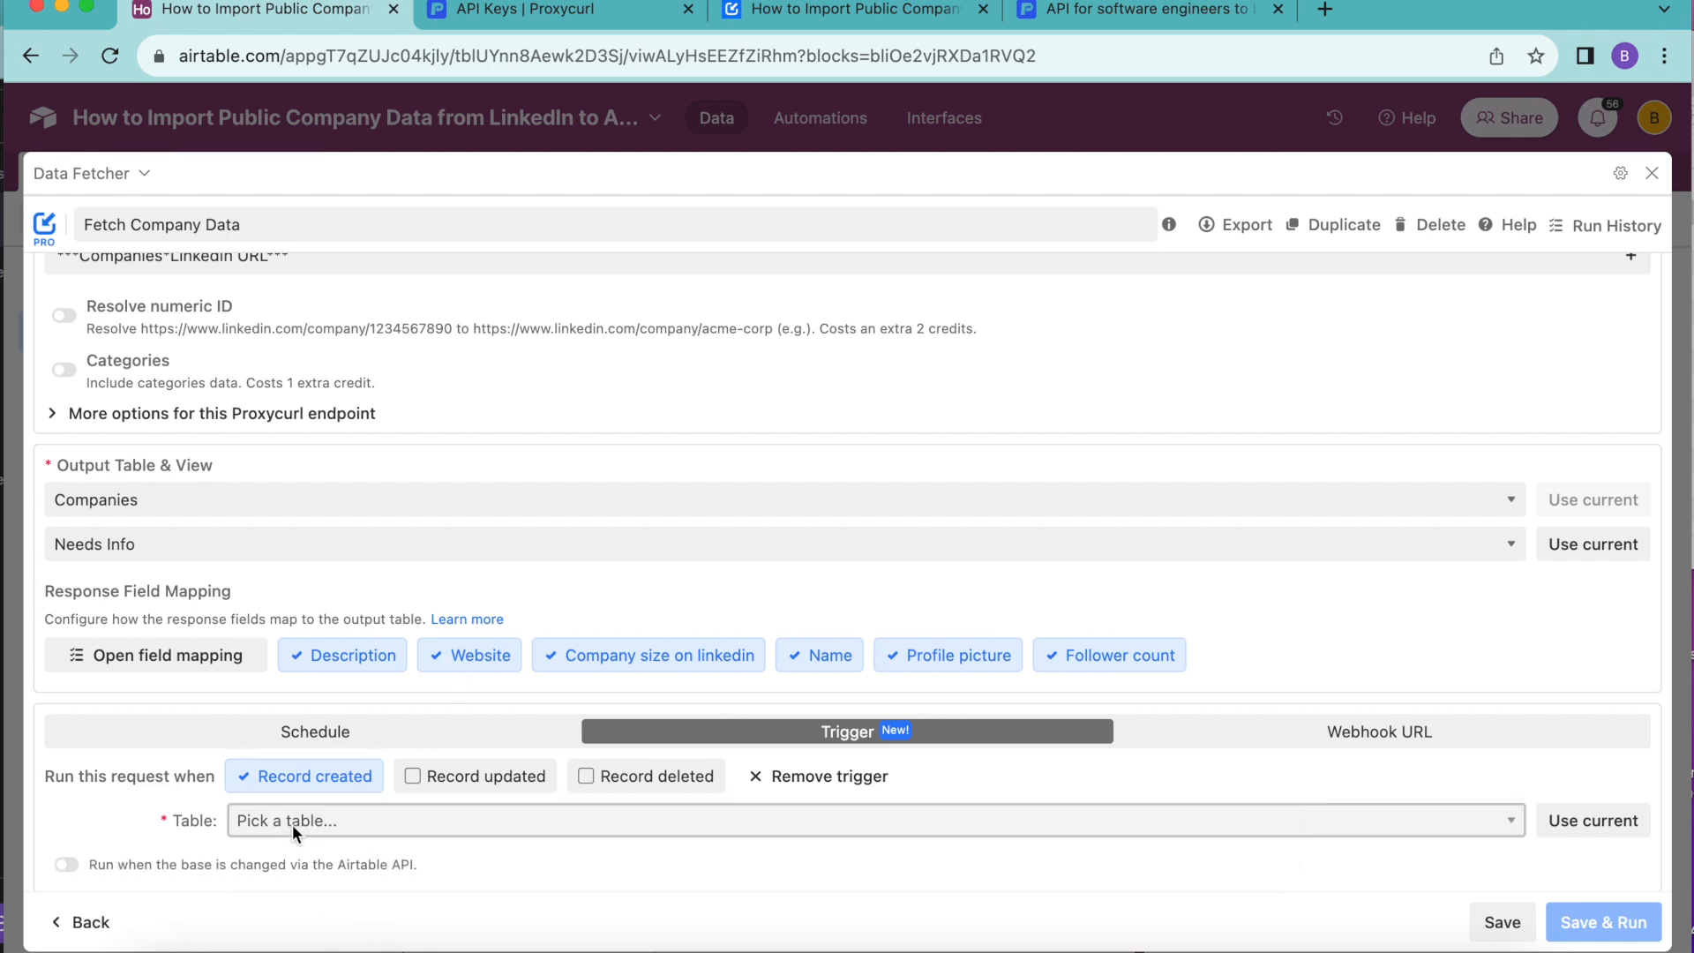
pyautogui.click(304, 848)
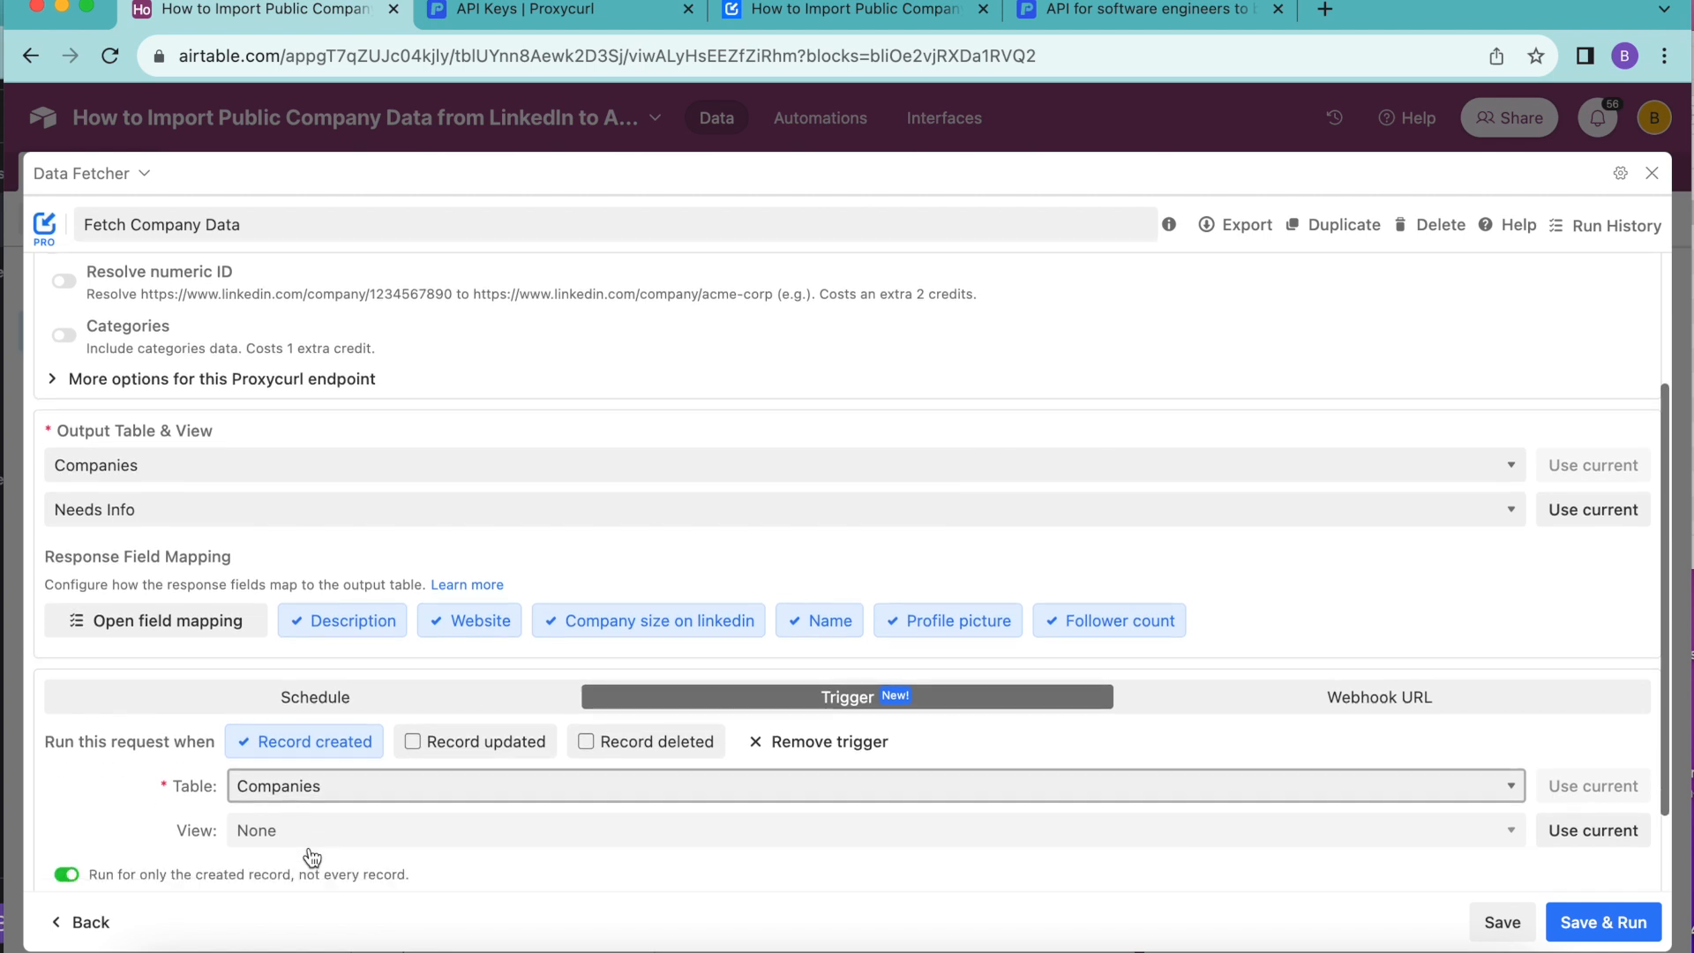
pyautogui.click(316, 833)
pyautogui.click(306, 879)
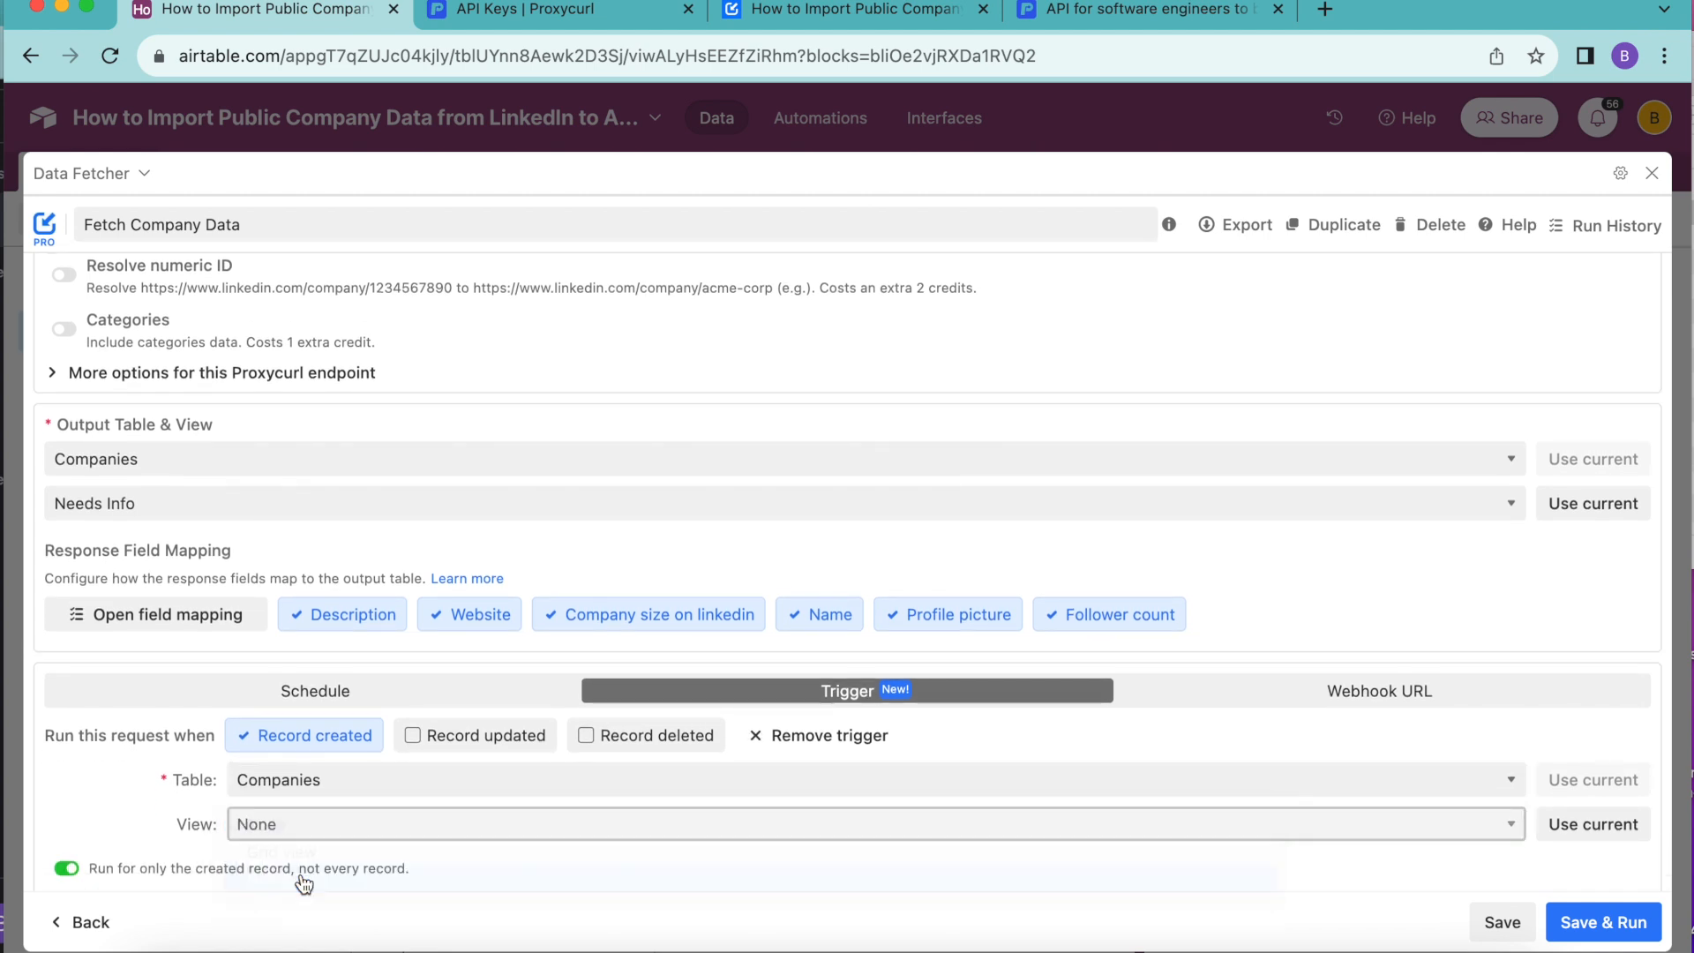
pyautogui.scroll(-2, 305, 883)
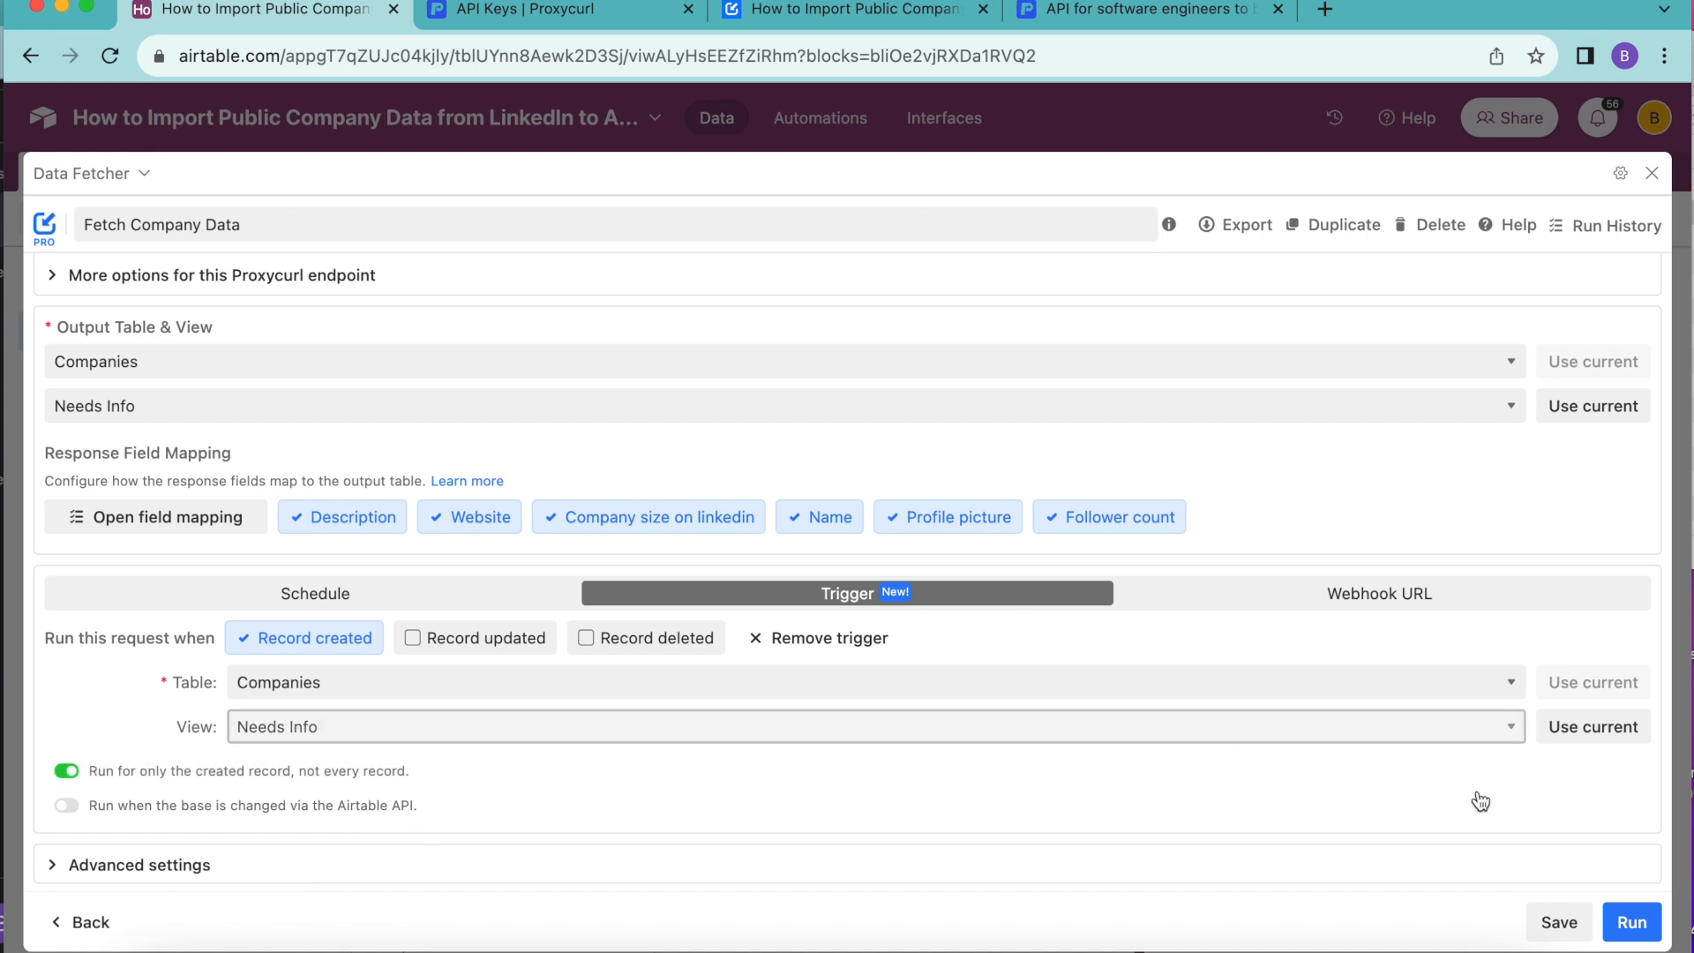
pyautogui.click(1570, 933)
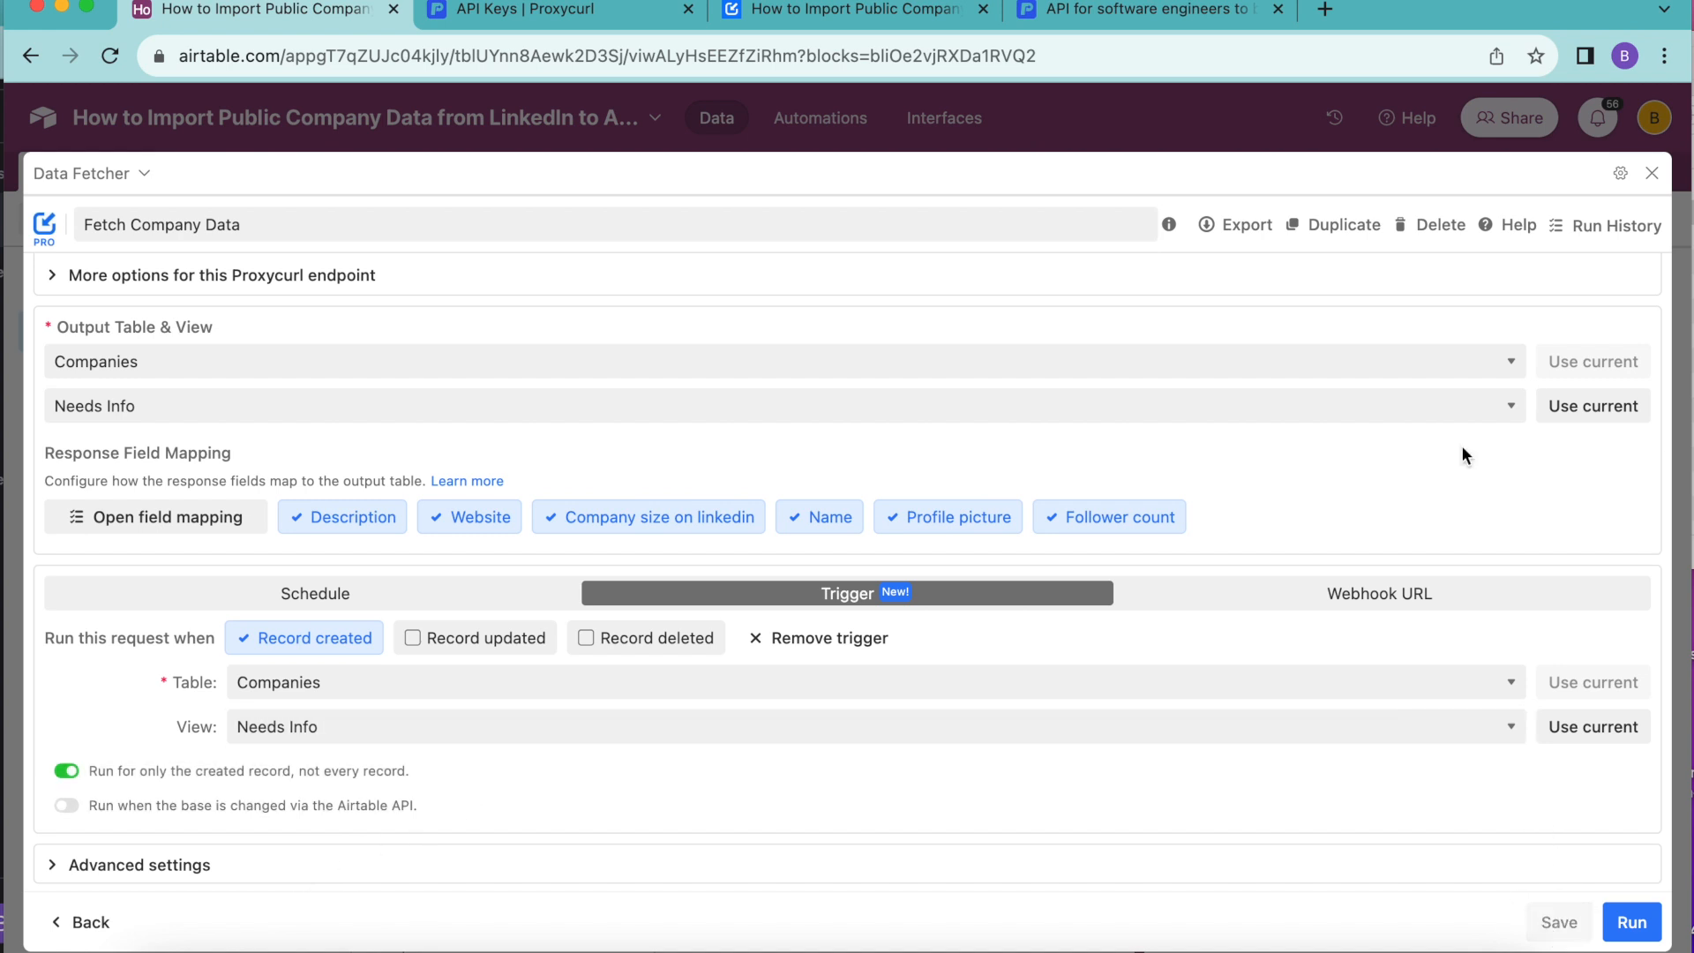
pyautogui.click(1652, 173)
pyautogui.click(1661, 172)
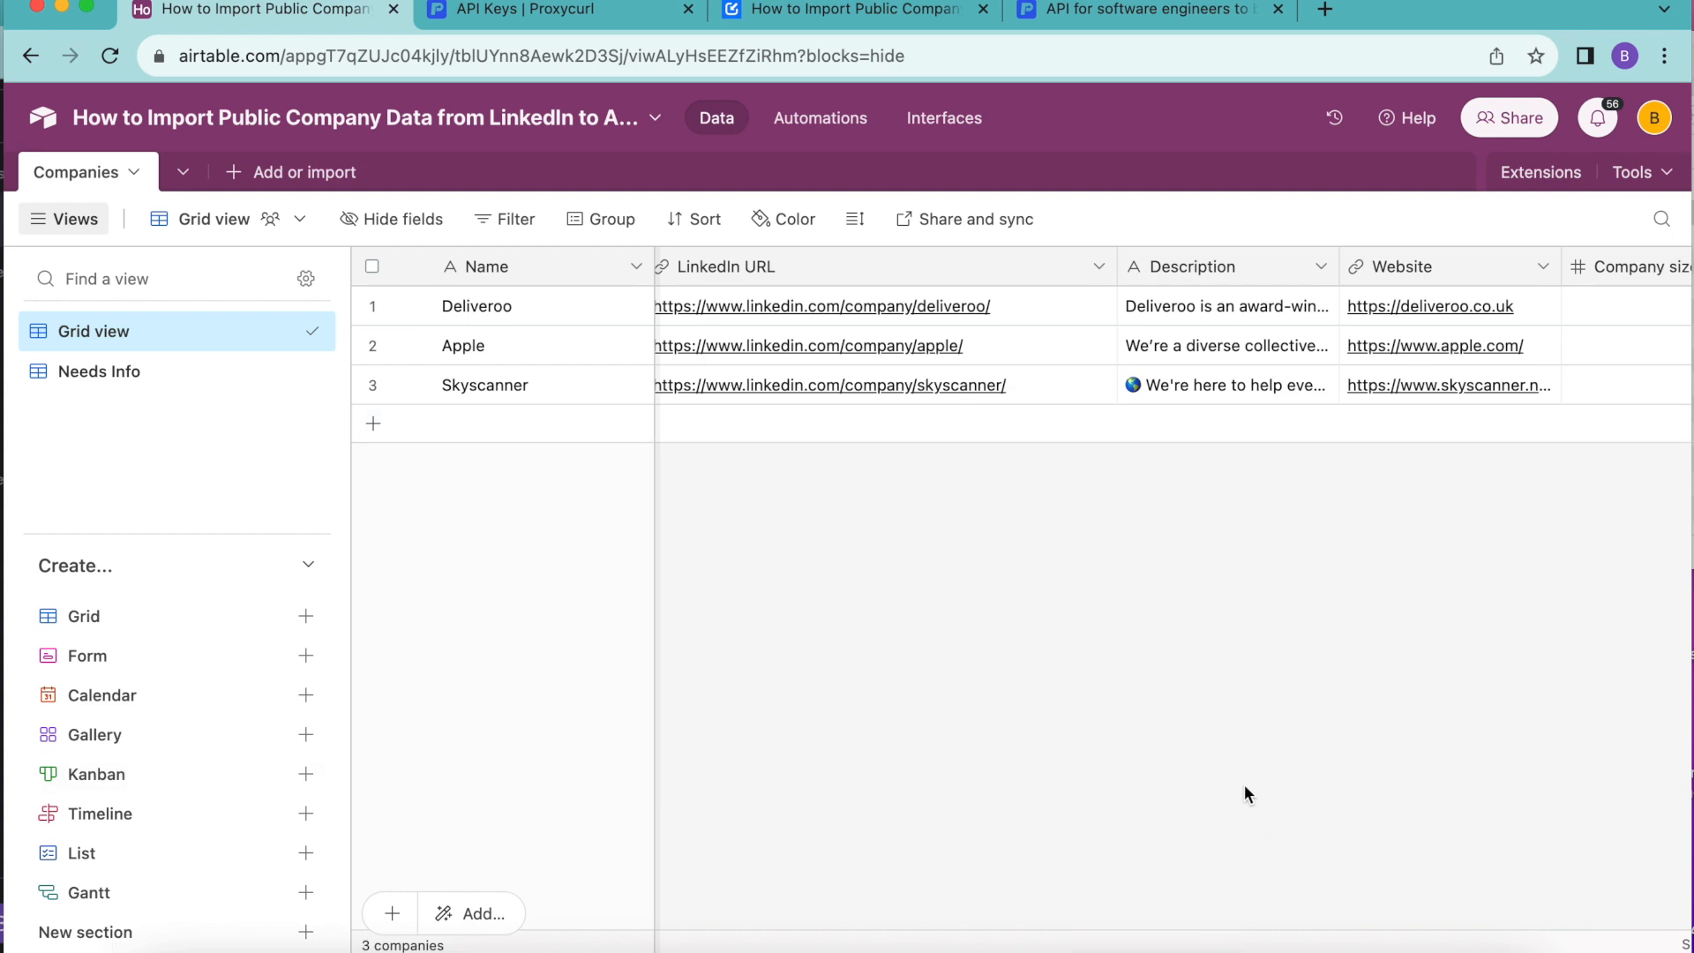
# - Skim the Data Fetcher blog article on importing LinkedIn company data to its end, and return to the Airtable base
pyautogui.click(838, 16)
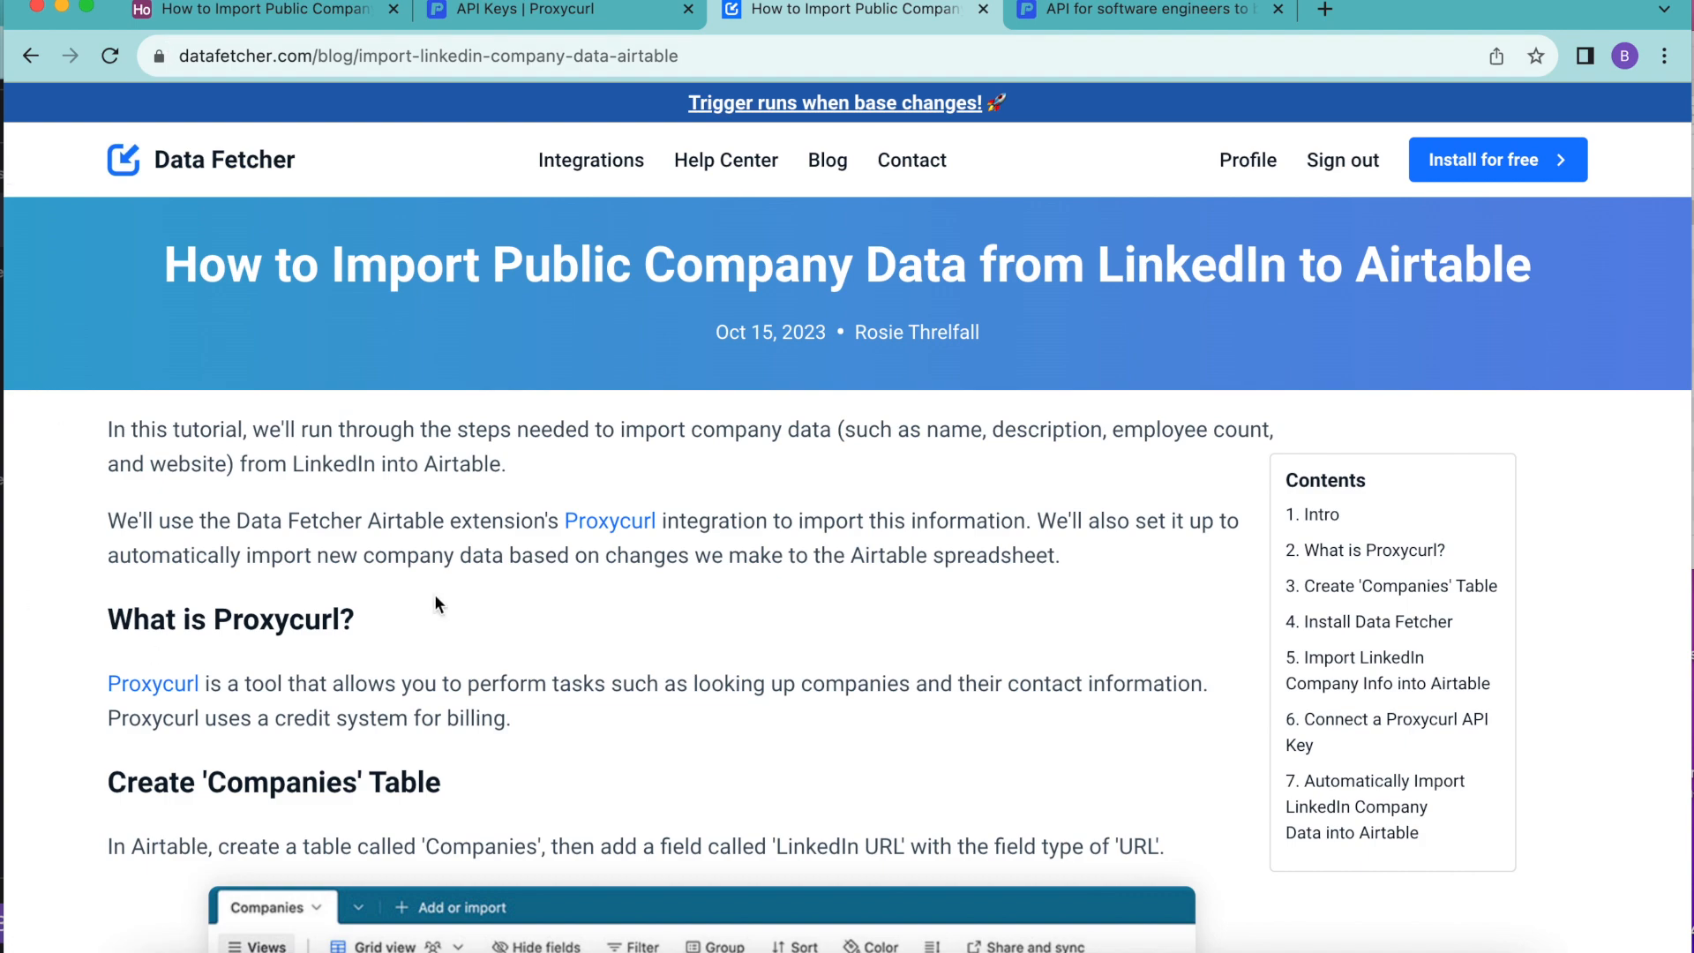
pyautogui.scroll(-10, 853, 625)
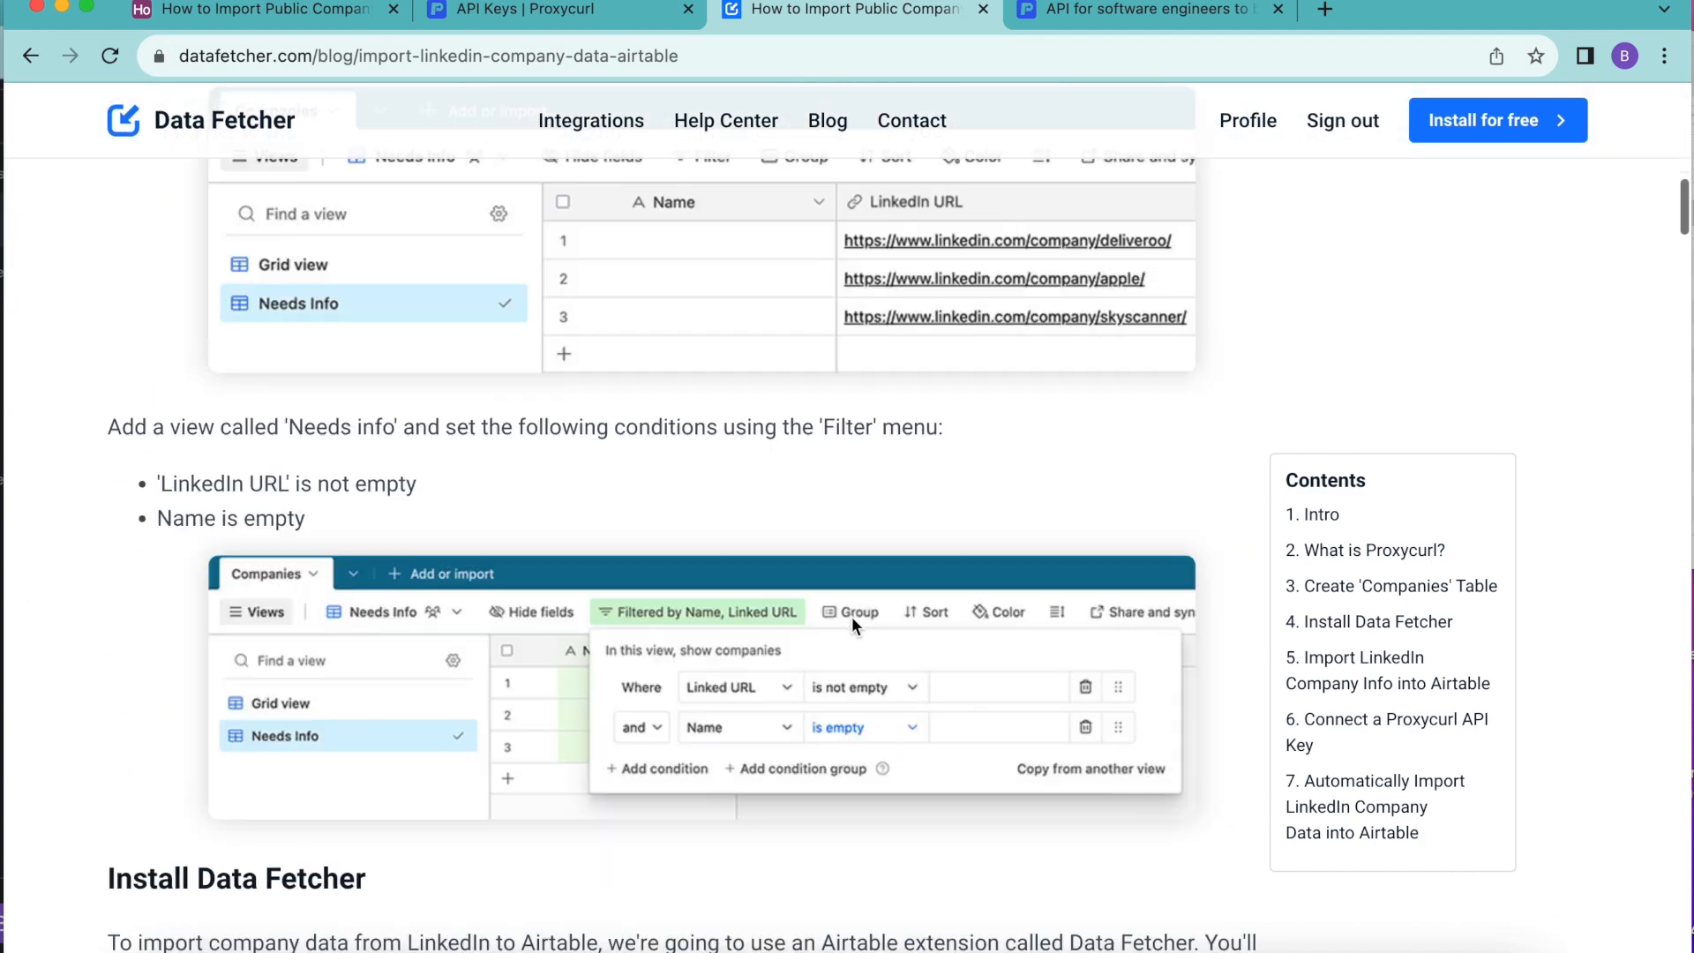
pyautogui.scroll(-15, 853, 625)
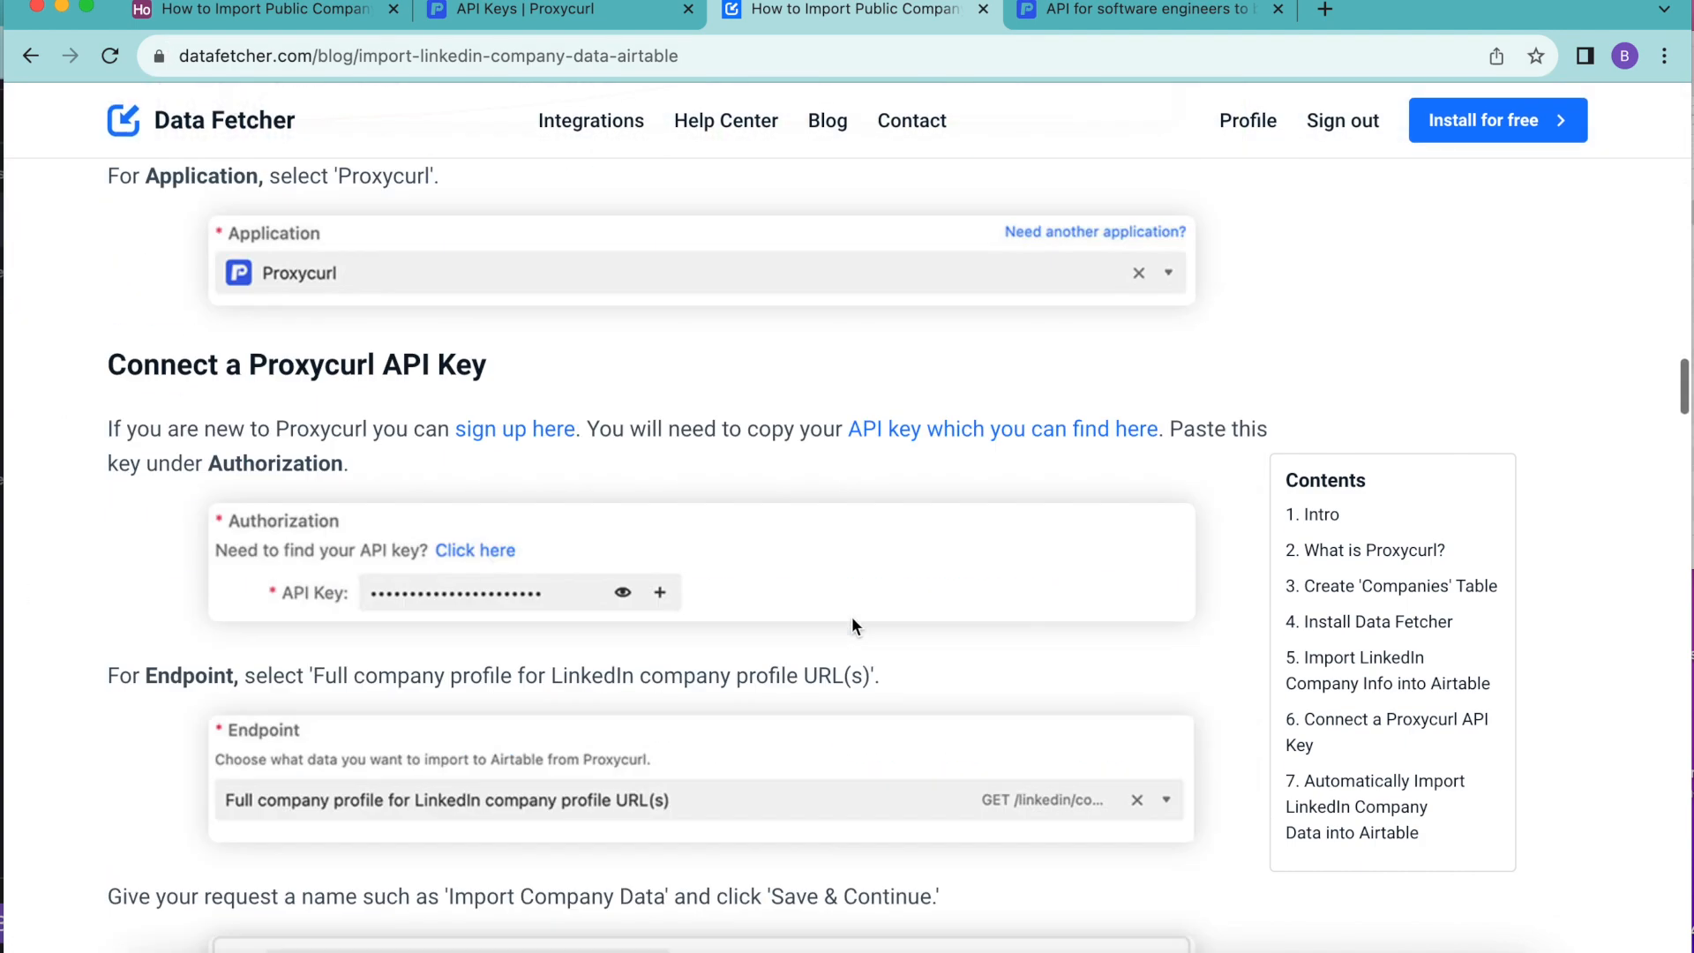
pyautogui.scroll(-15, 852, 624)
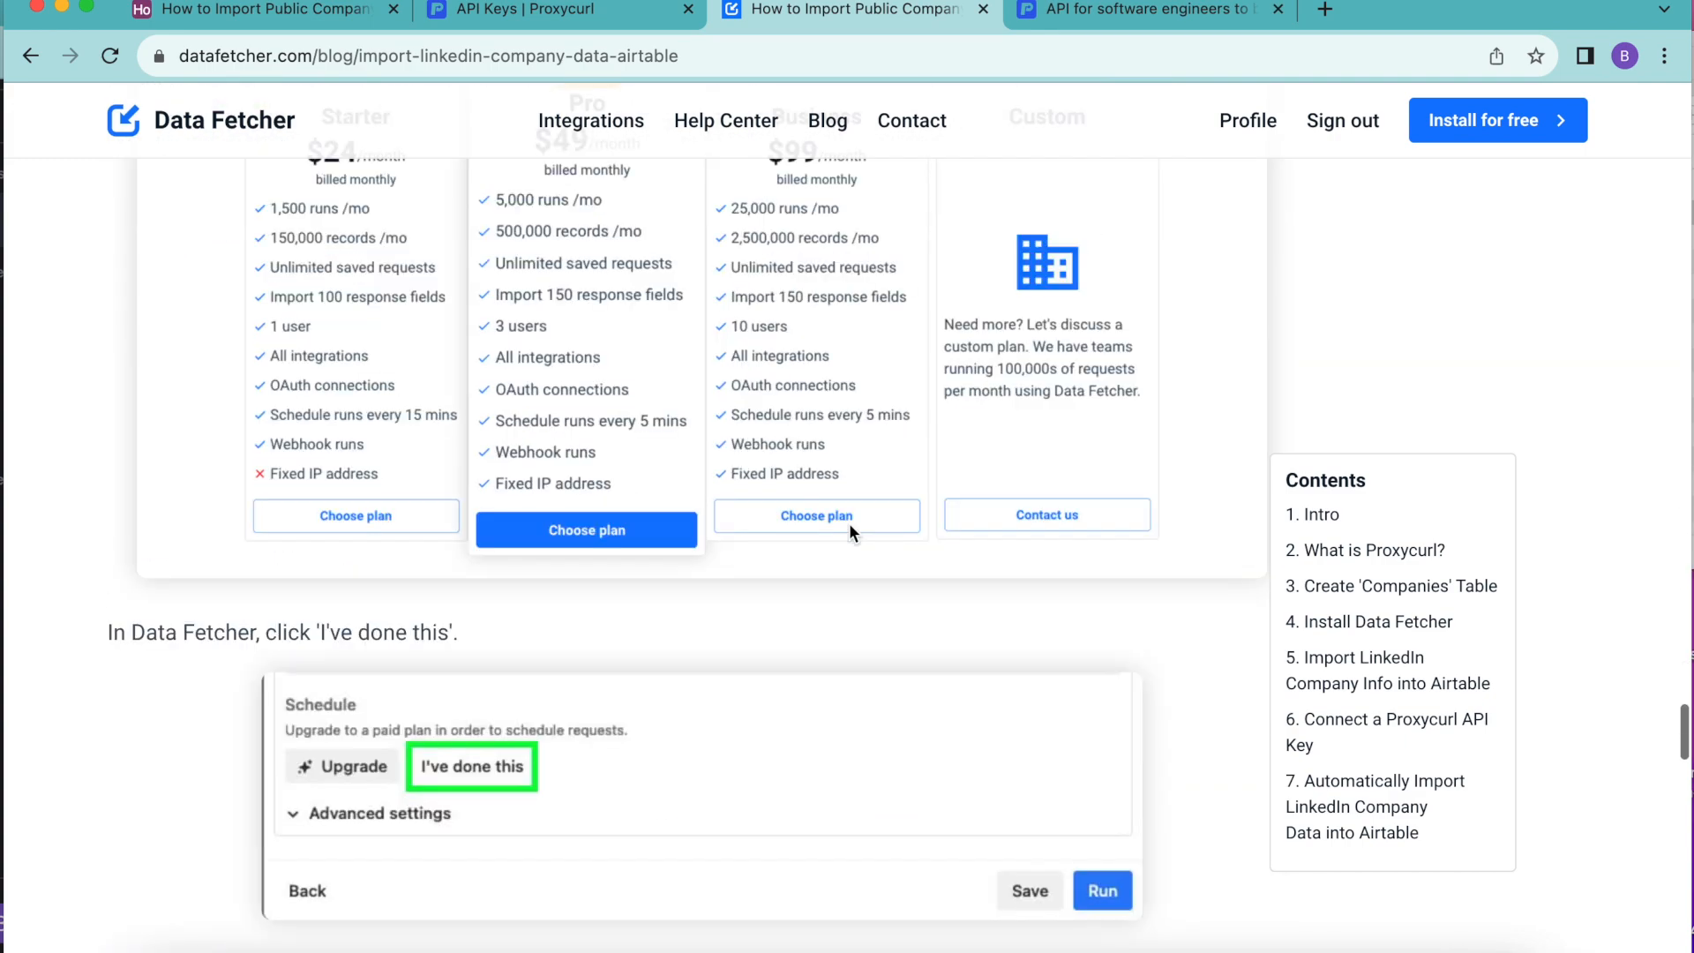
pyautogui.scroll(-15, 852, 530)
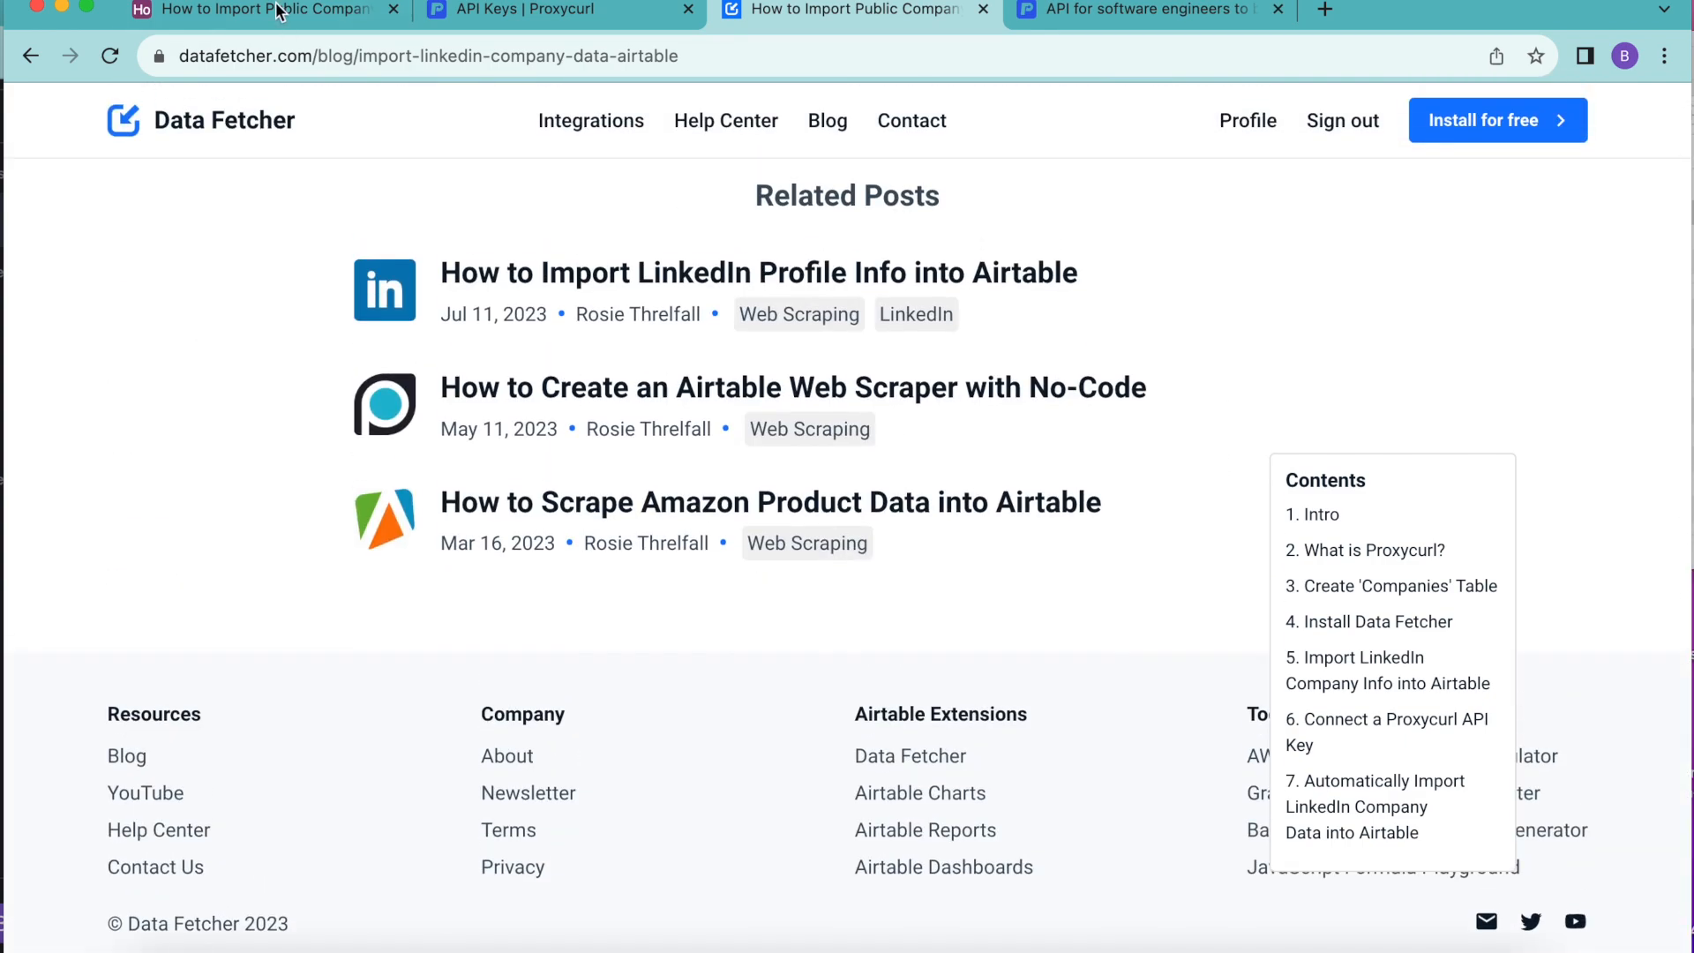
pyautogui.click(279, 27)
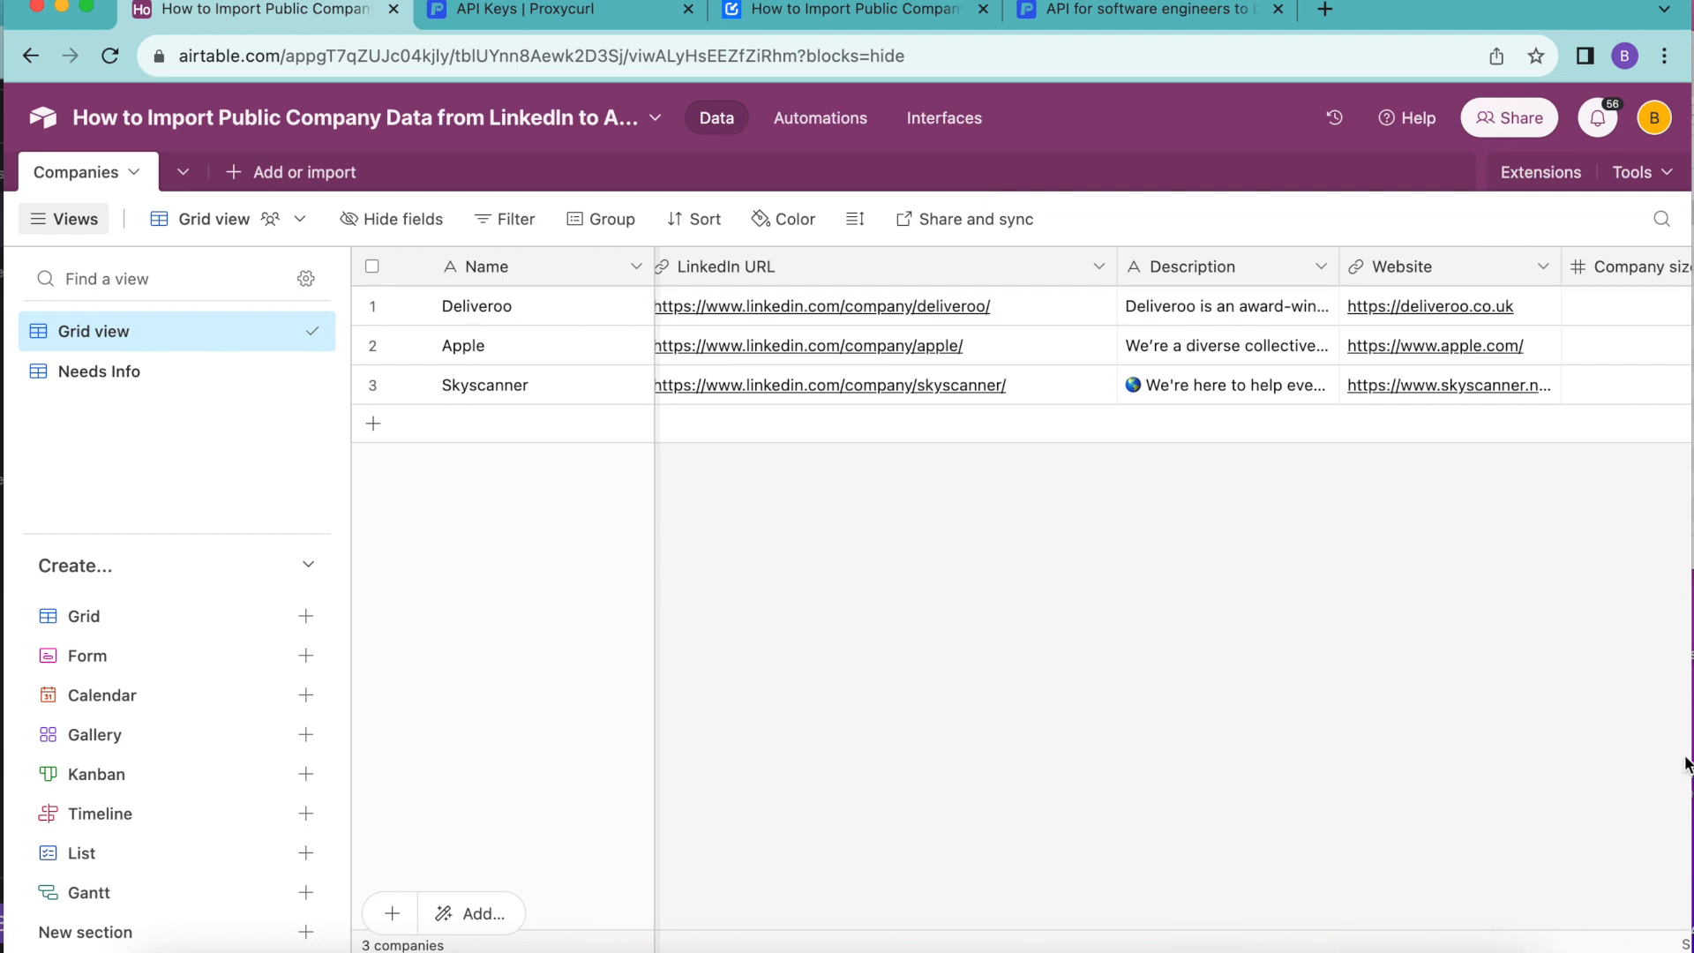